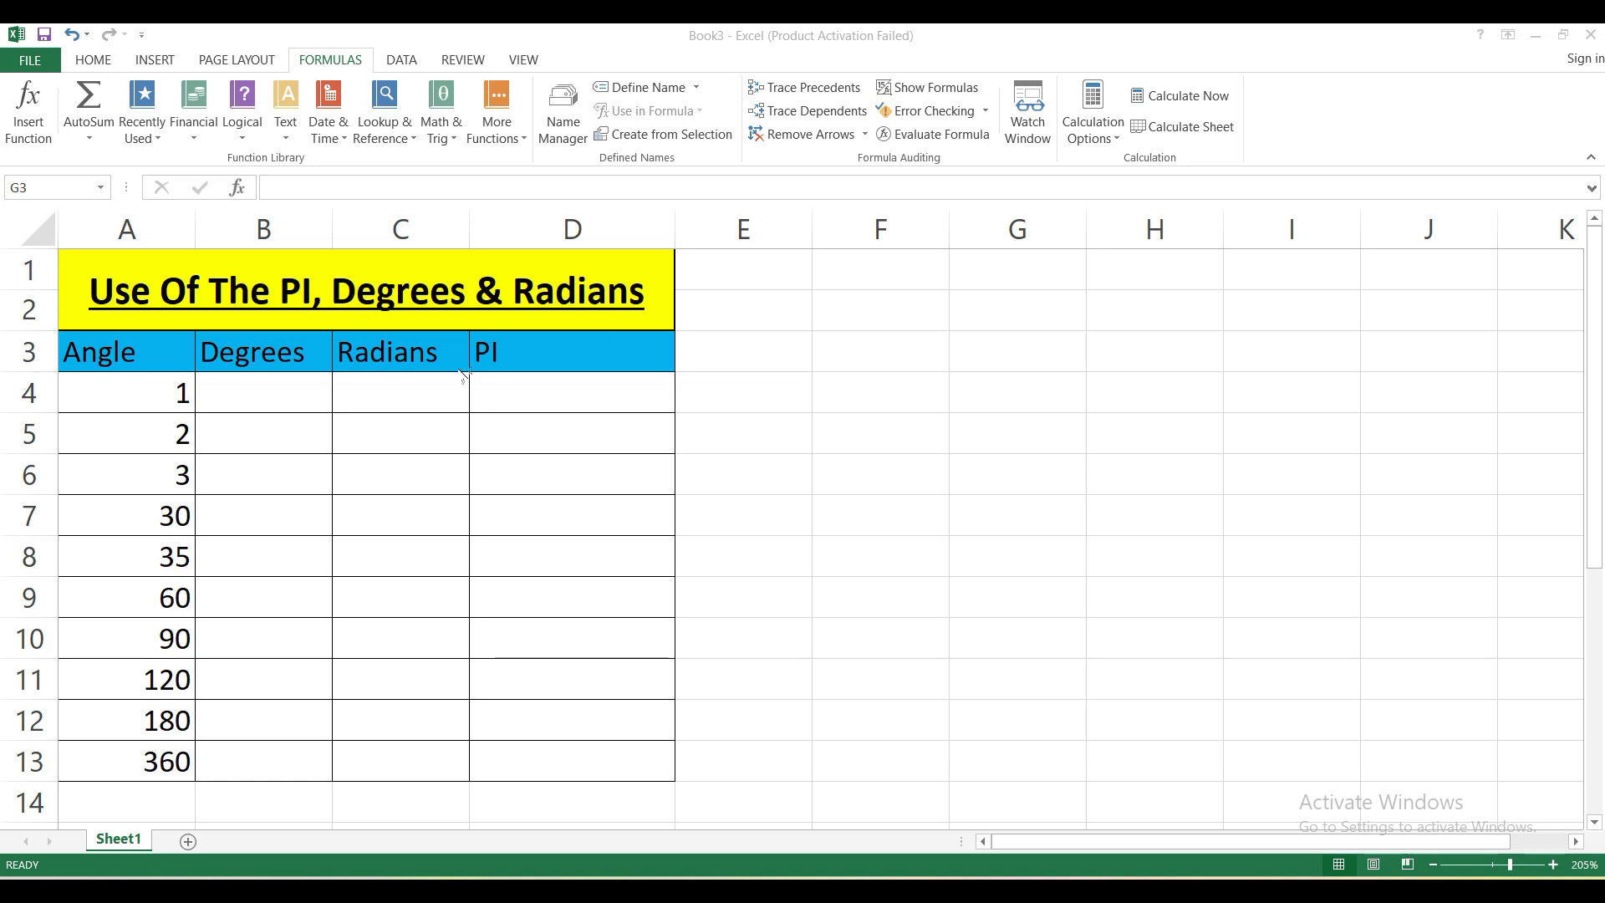
left_click(591, 397)
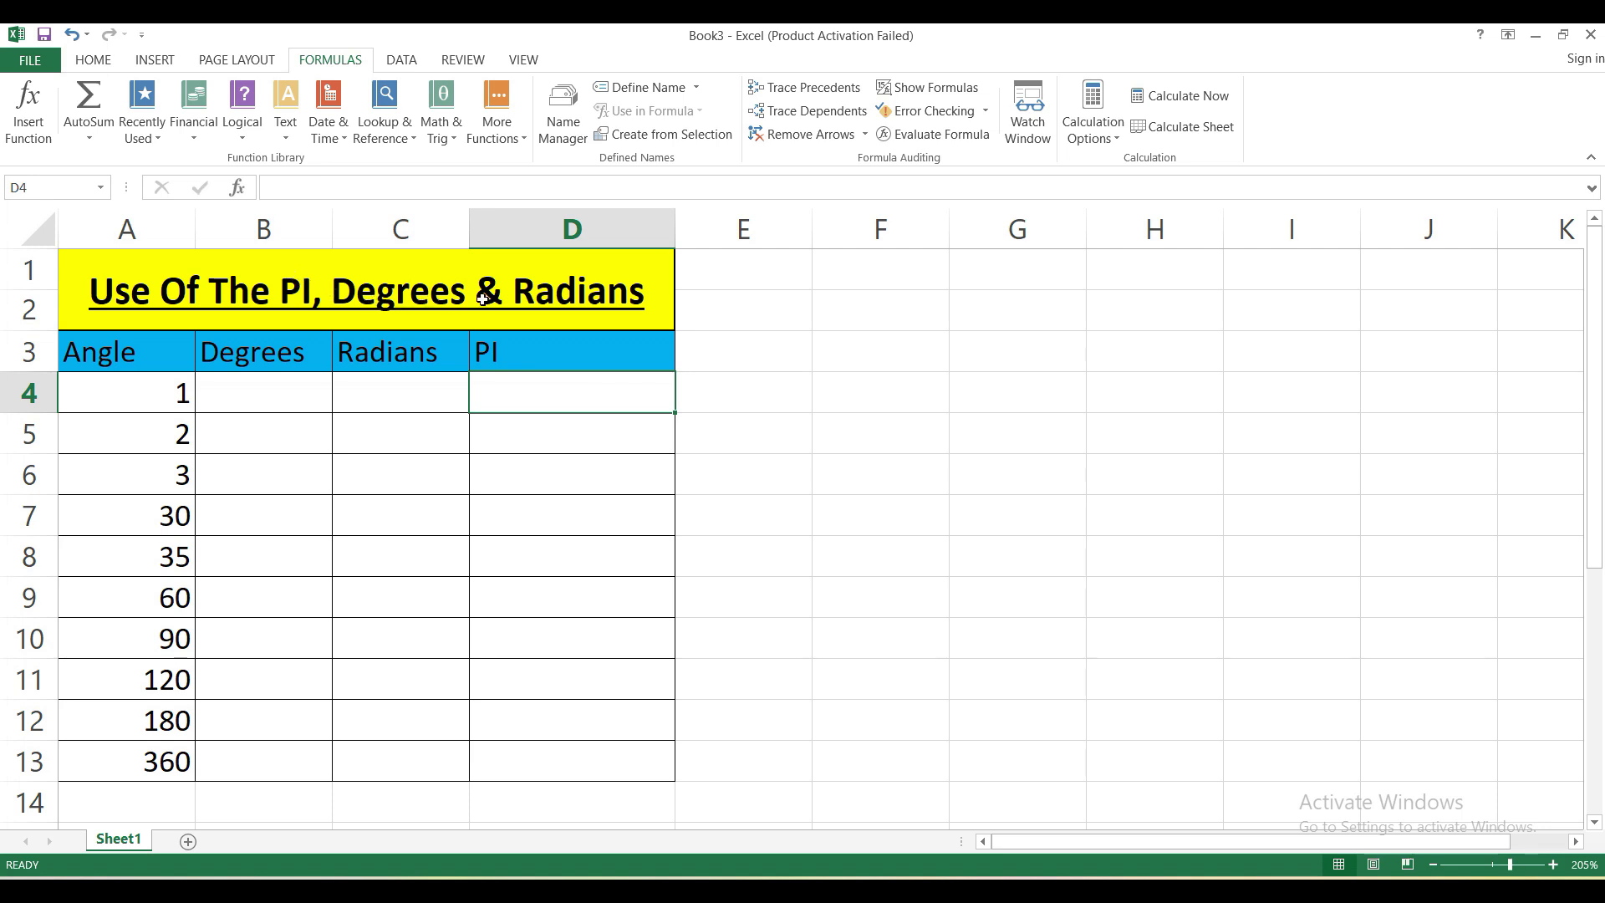
left_click(774, 351)
left_click(530, 354)
left_click(881, 355)
left_click(743, 358)
- Enter the label "PI = 22/7" in cell F3
left_click(898, 347)
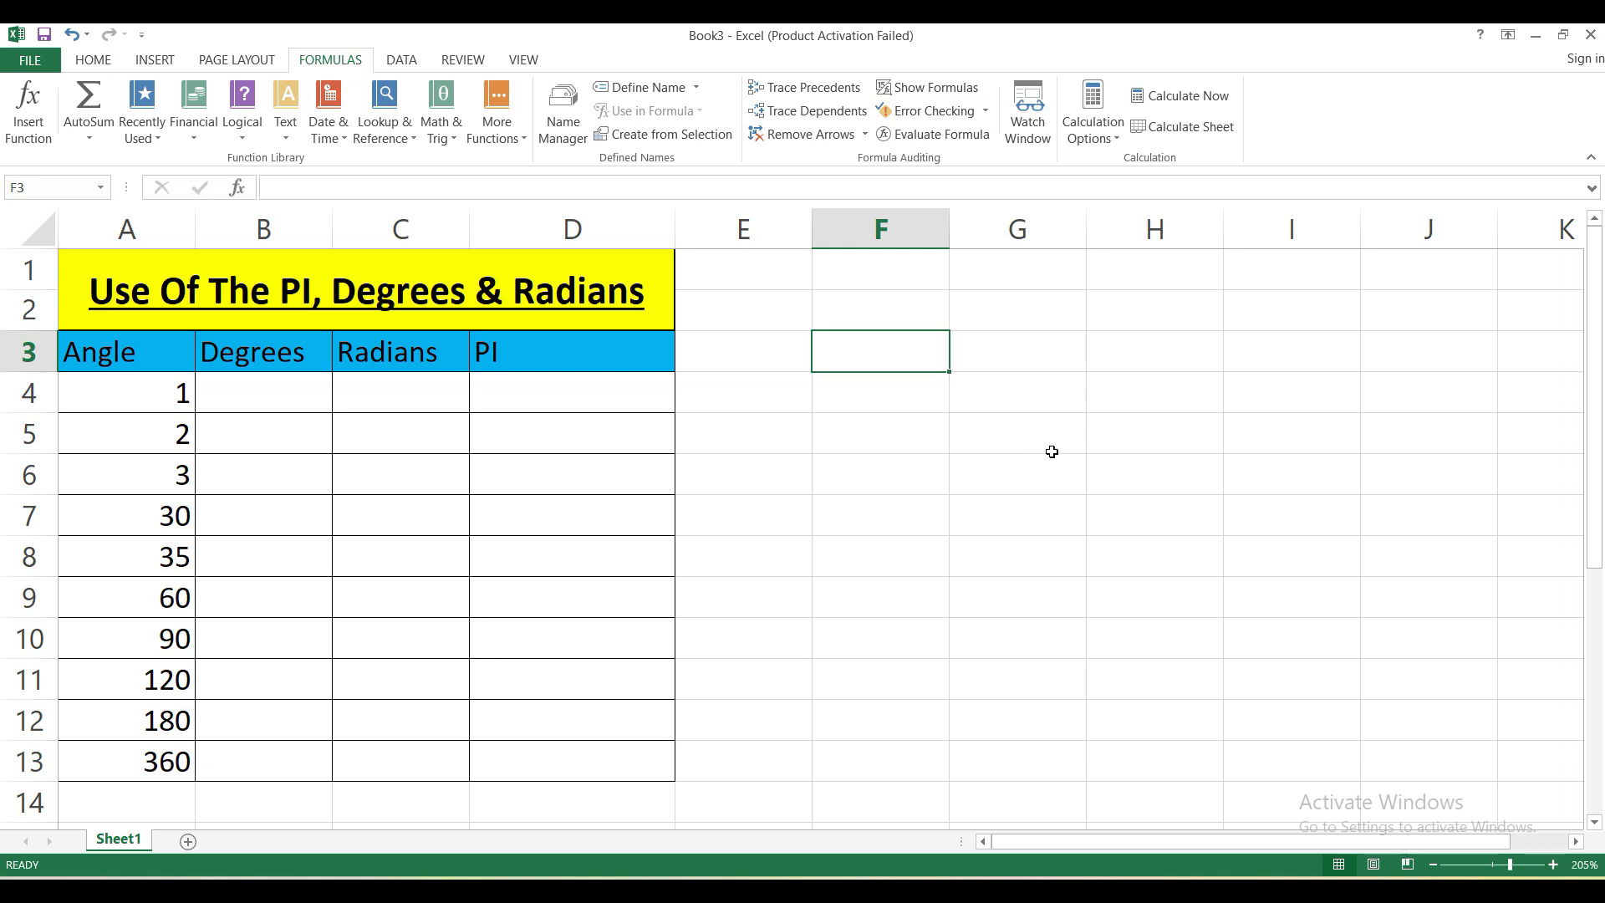
type("PI")
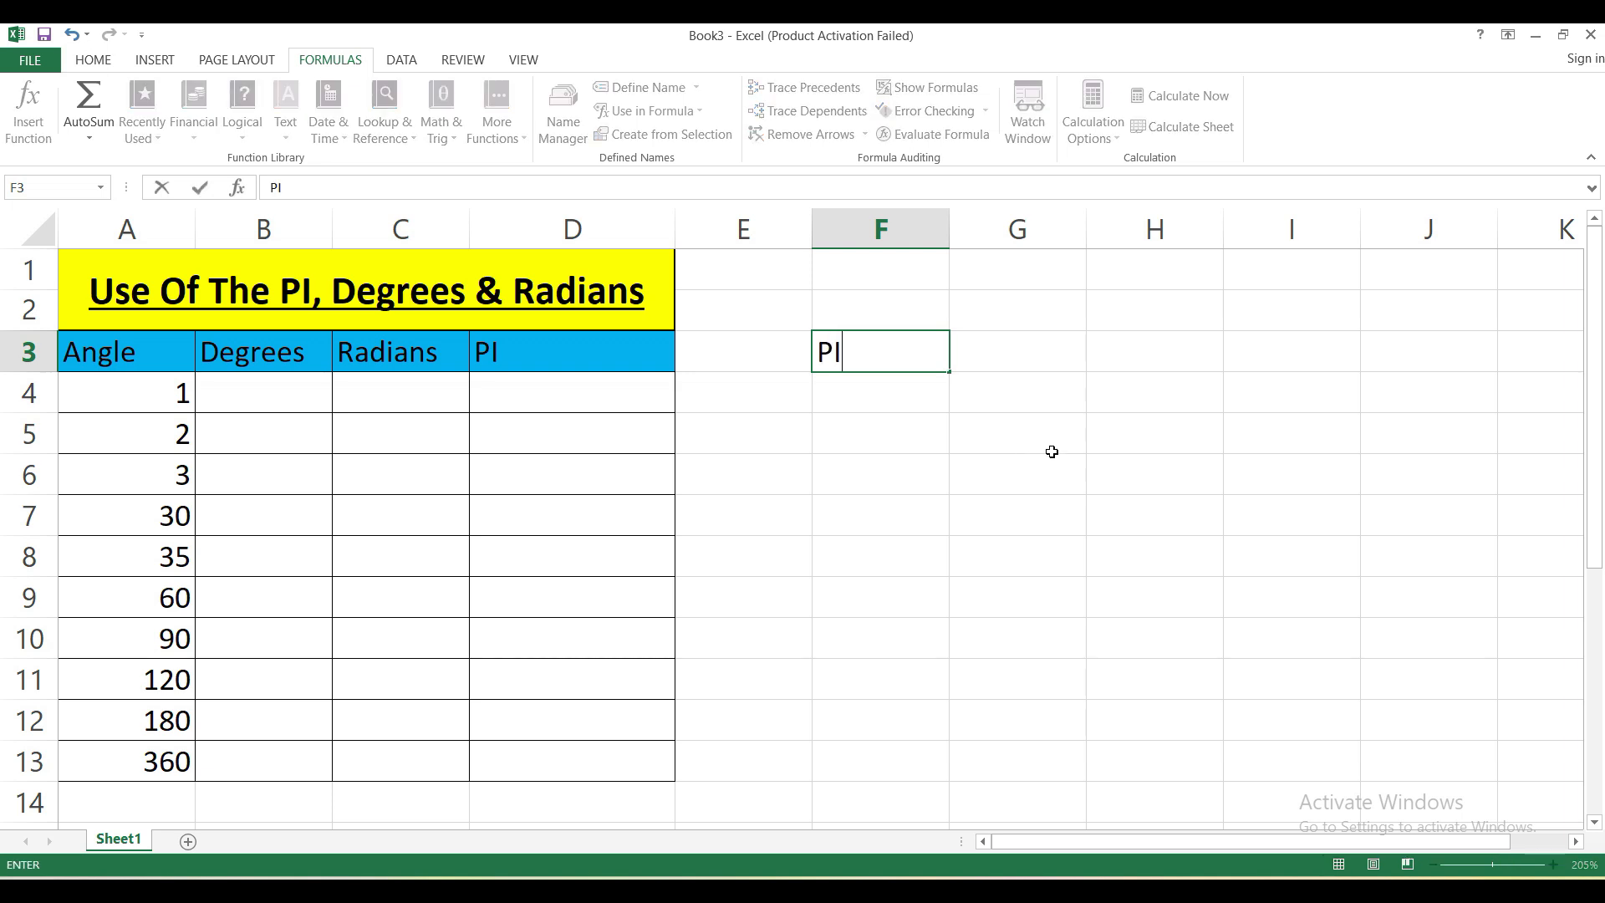
type(" = 22/7")
key("Return")
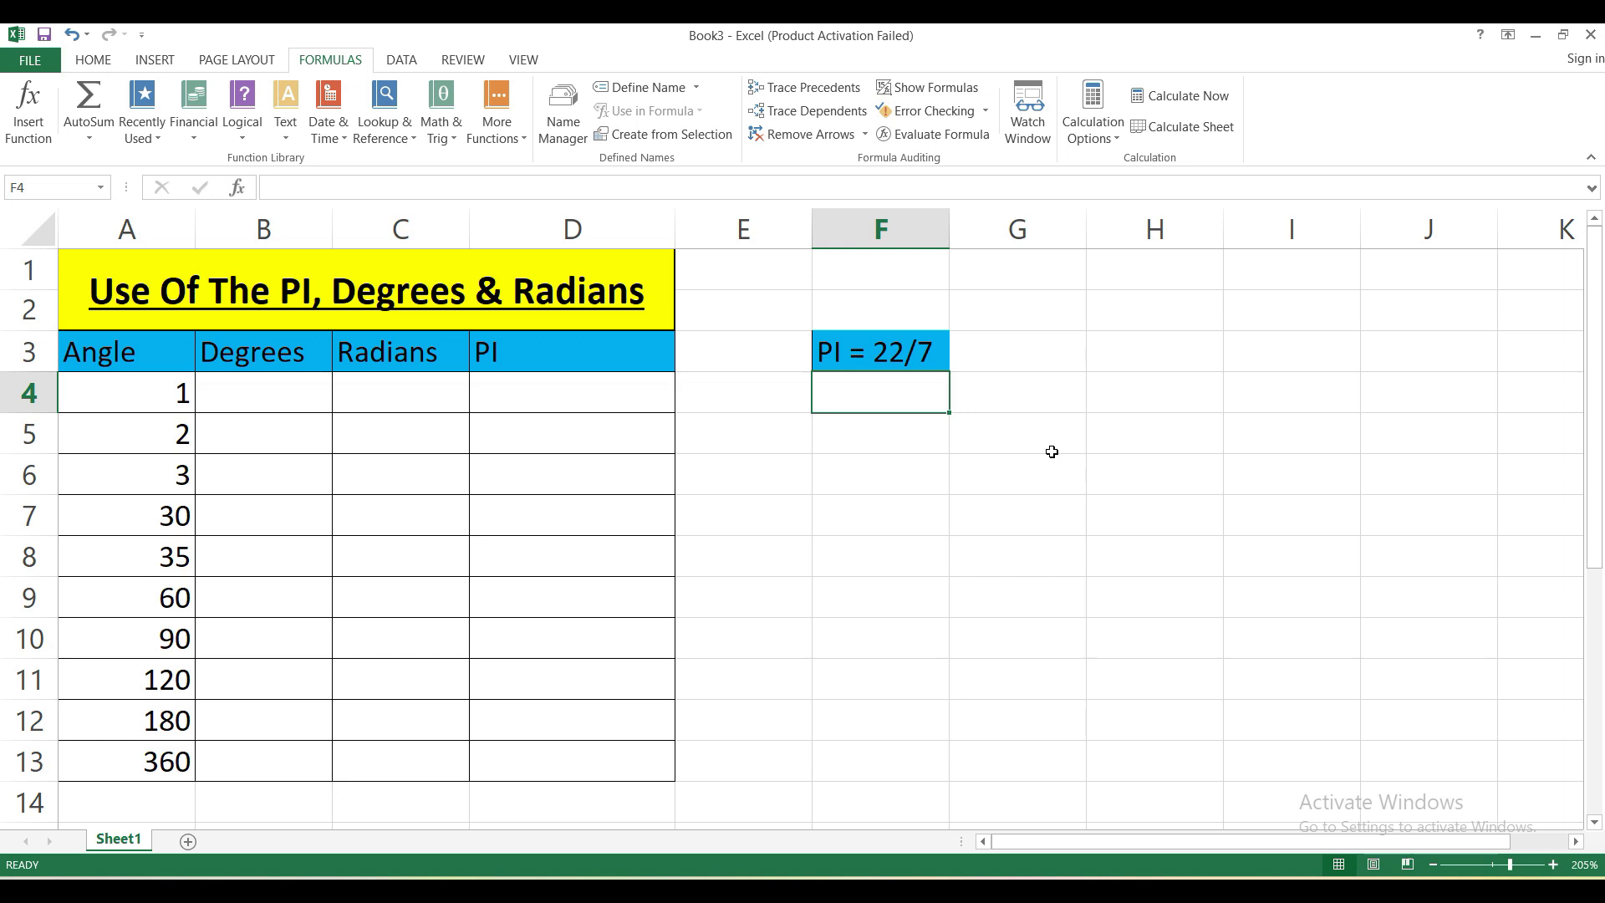
- Calculate the approximate value of pi in cell F4 with the formula =22/7
type("=")
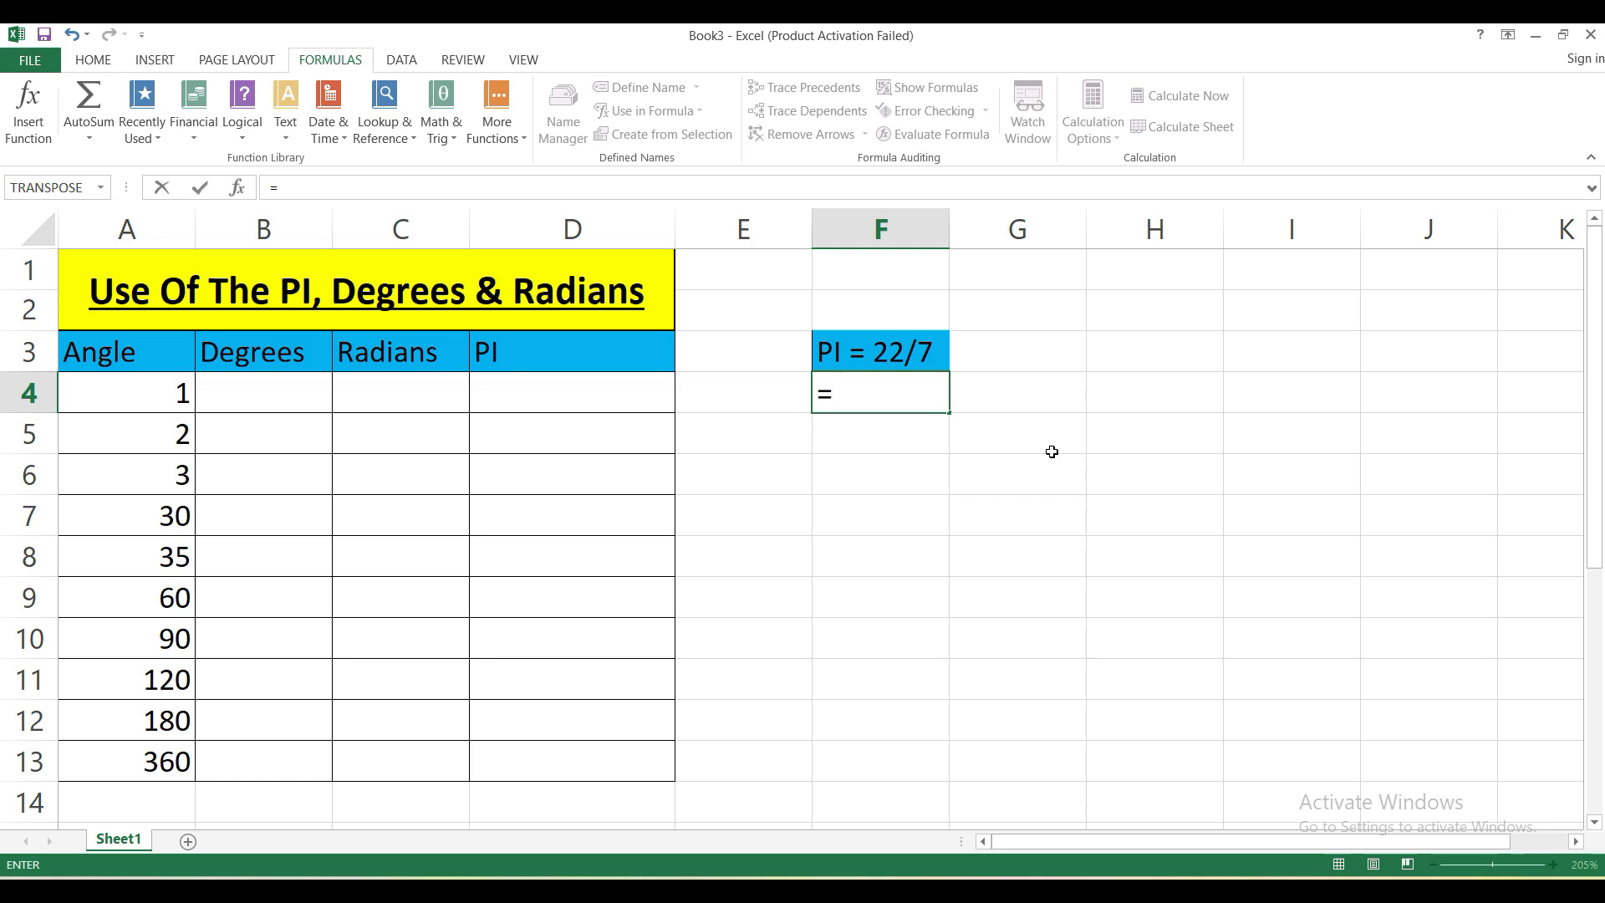
type("22/7")
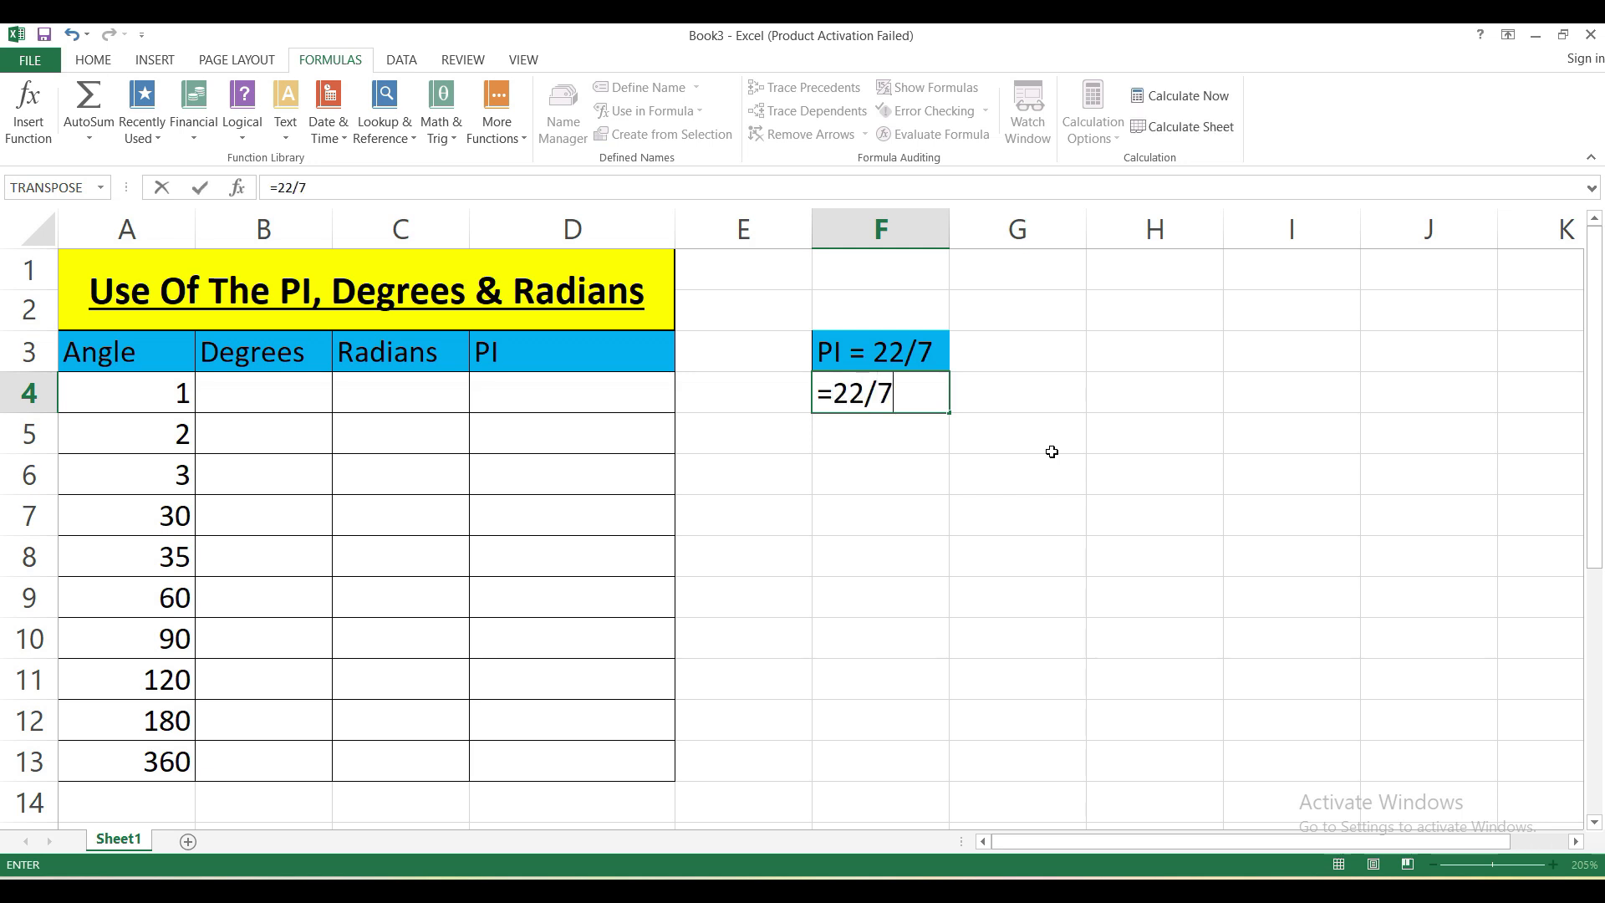
key("Return")
left_click(947, 399)
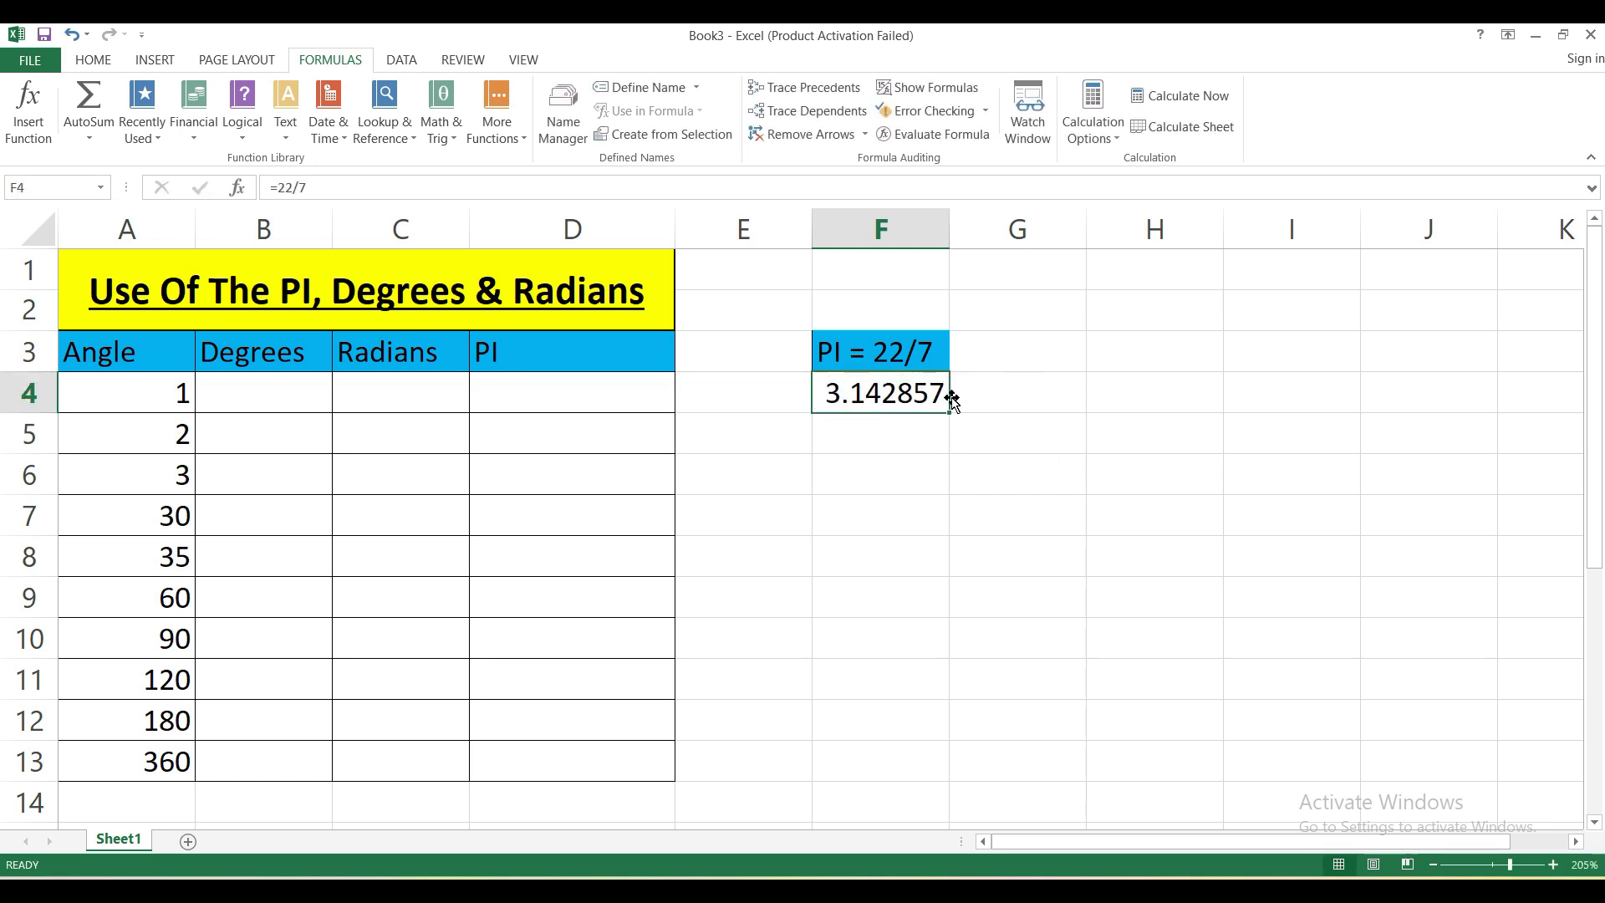
- Look up the description of the PI function among the Math & Trig functions
left_click(454, 140)
scroll(485, 418, "down", 13)
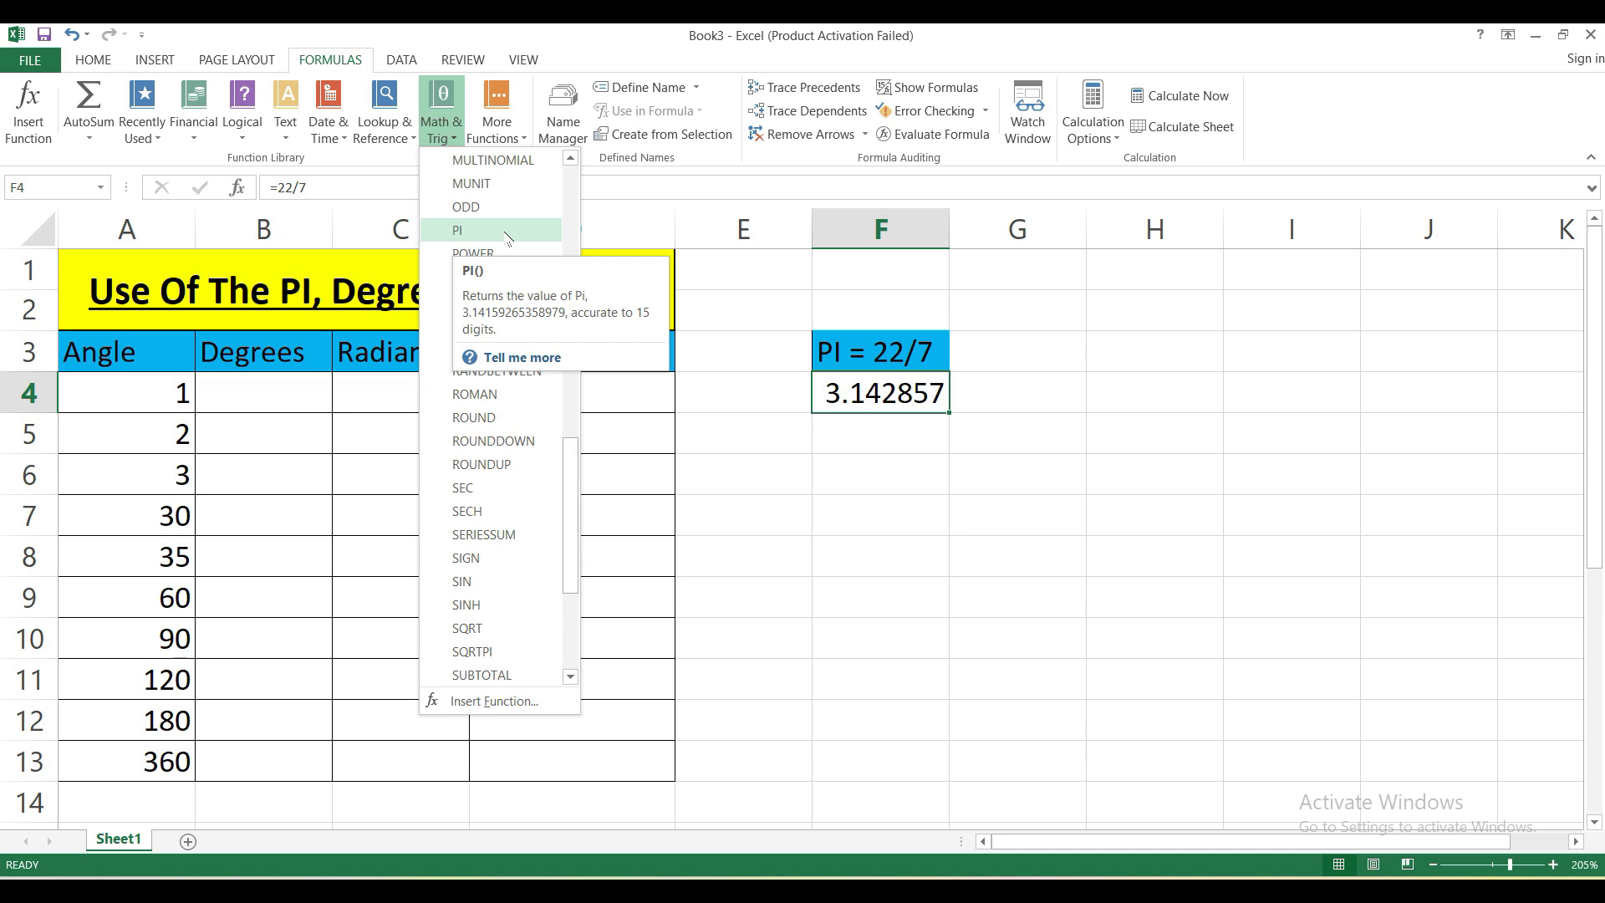
key("Escape")
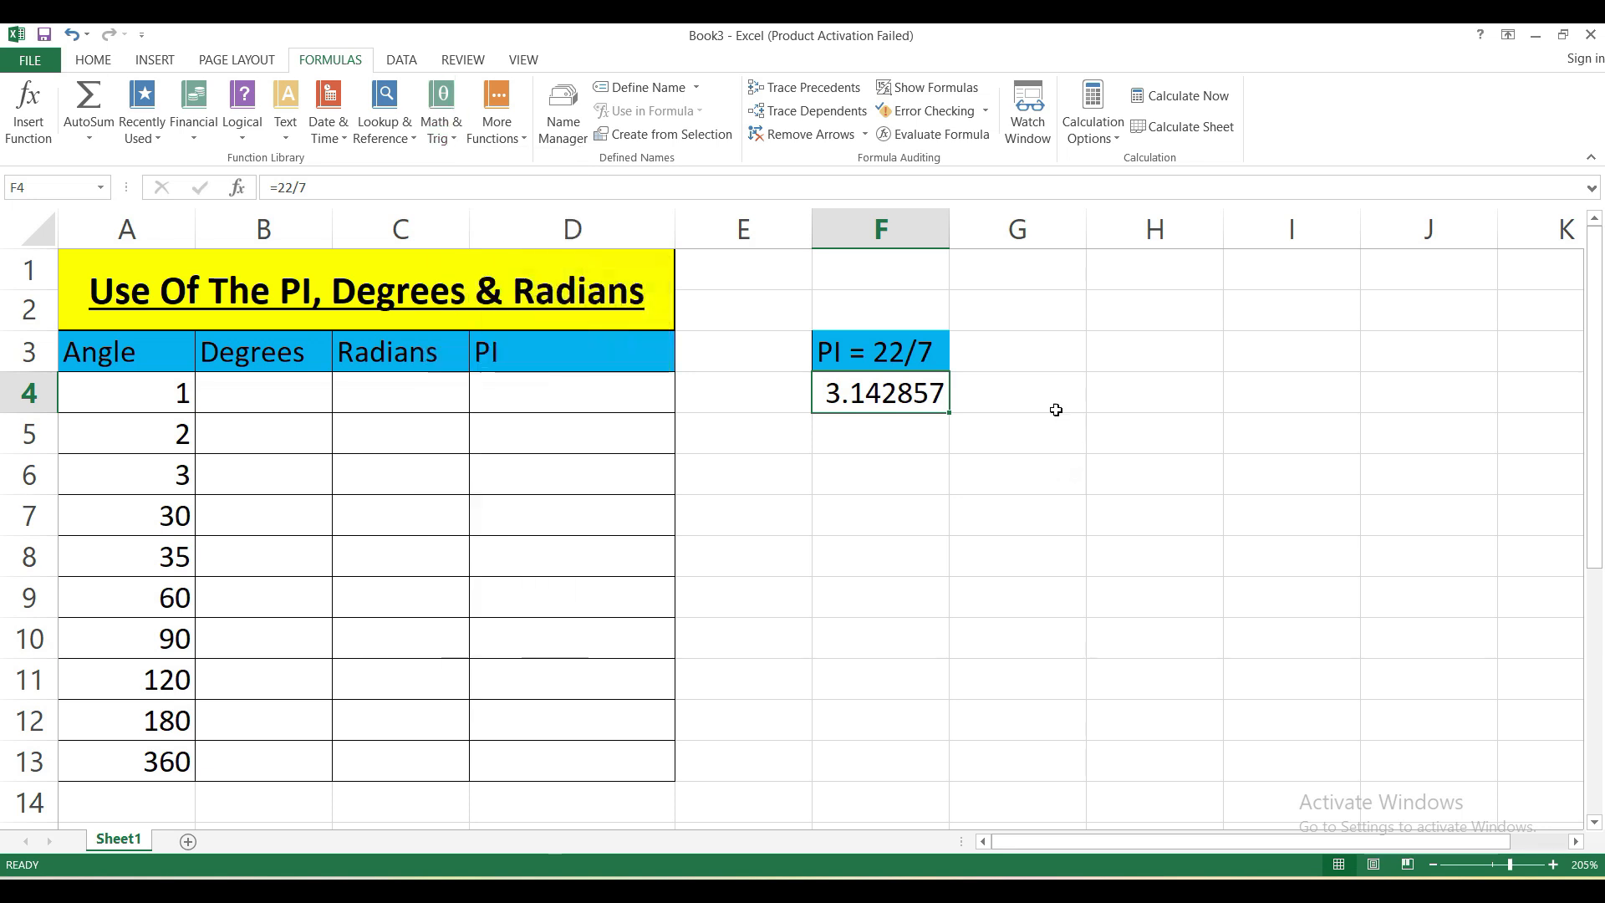
left_click(1026, 354)
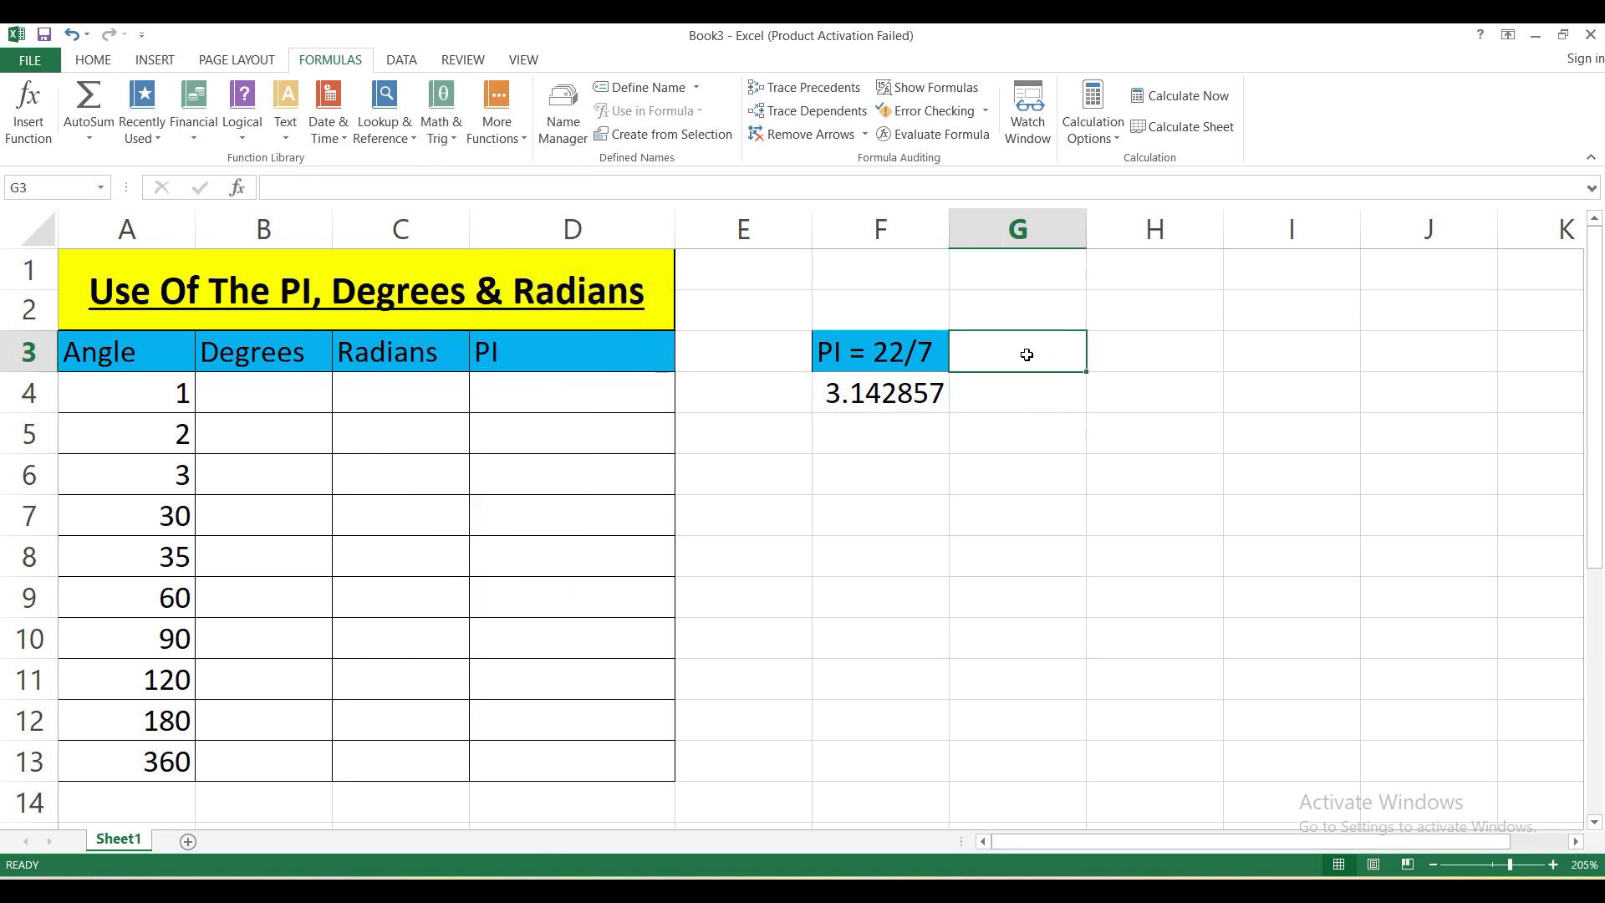
left_click(1065, 390)
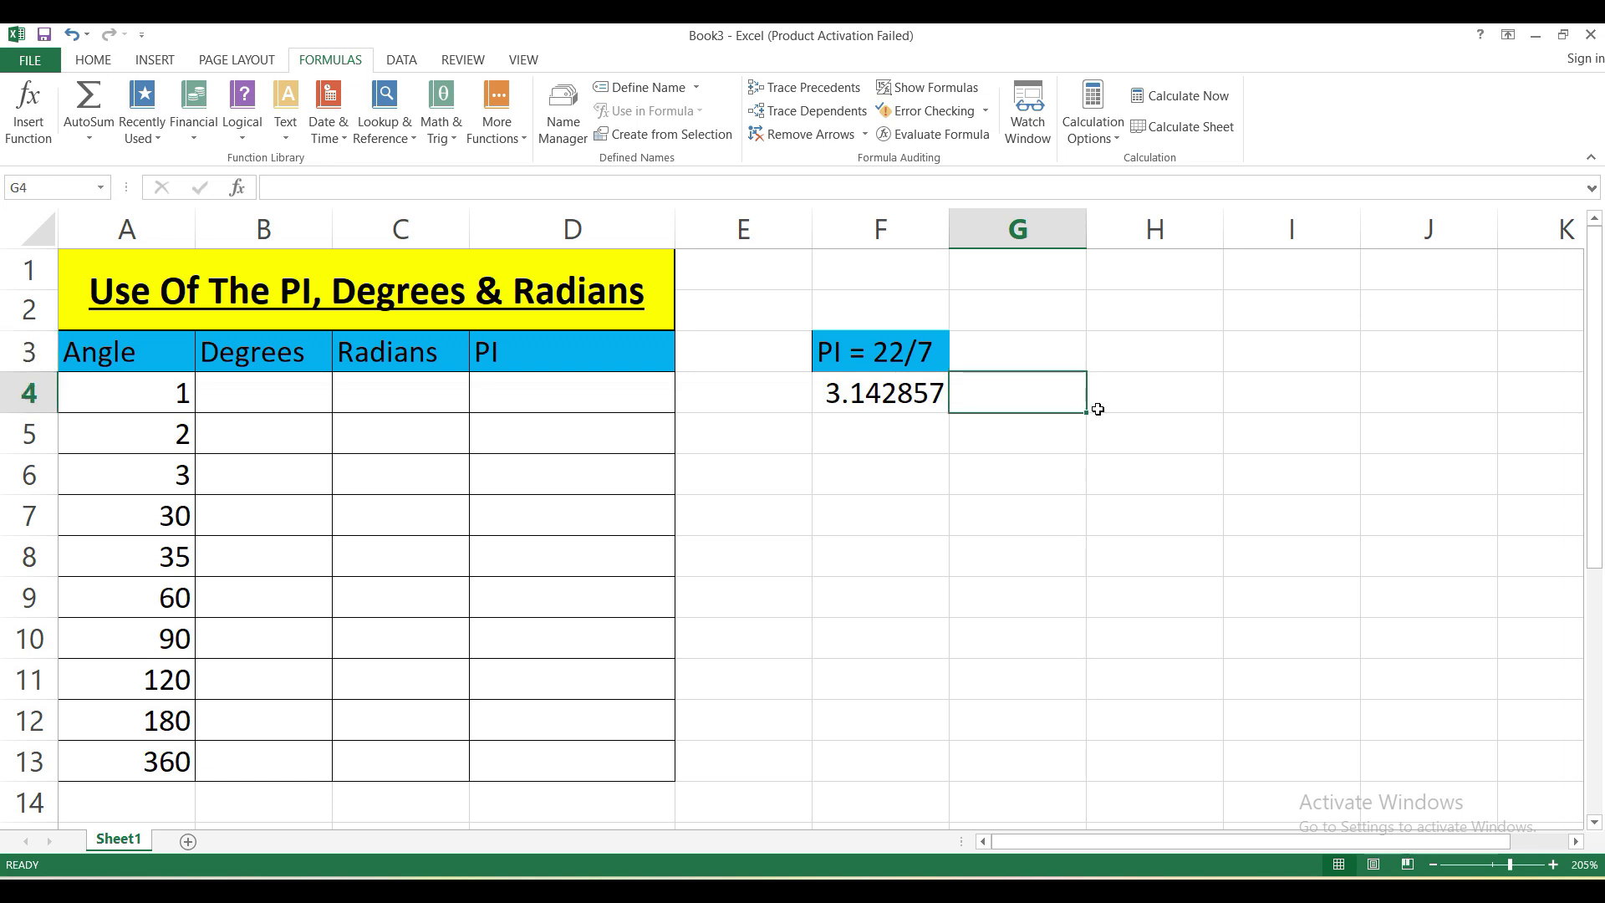
- Enter the formula =PI() in cell D4 of the PI column
left_click(609, 394)
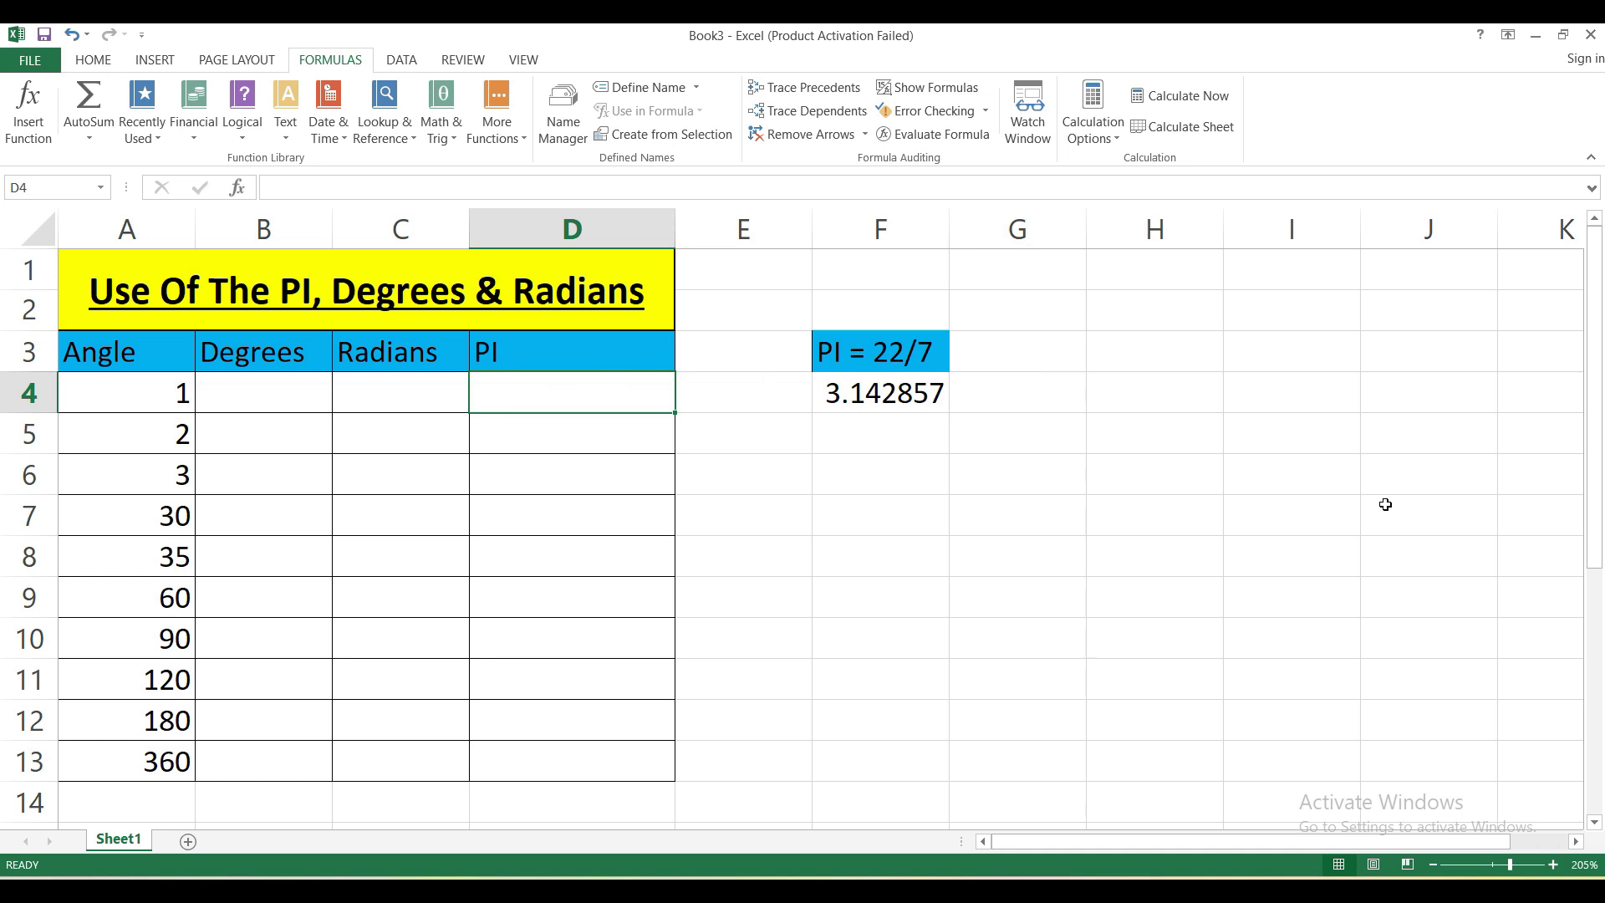
type("=pi")
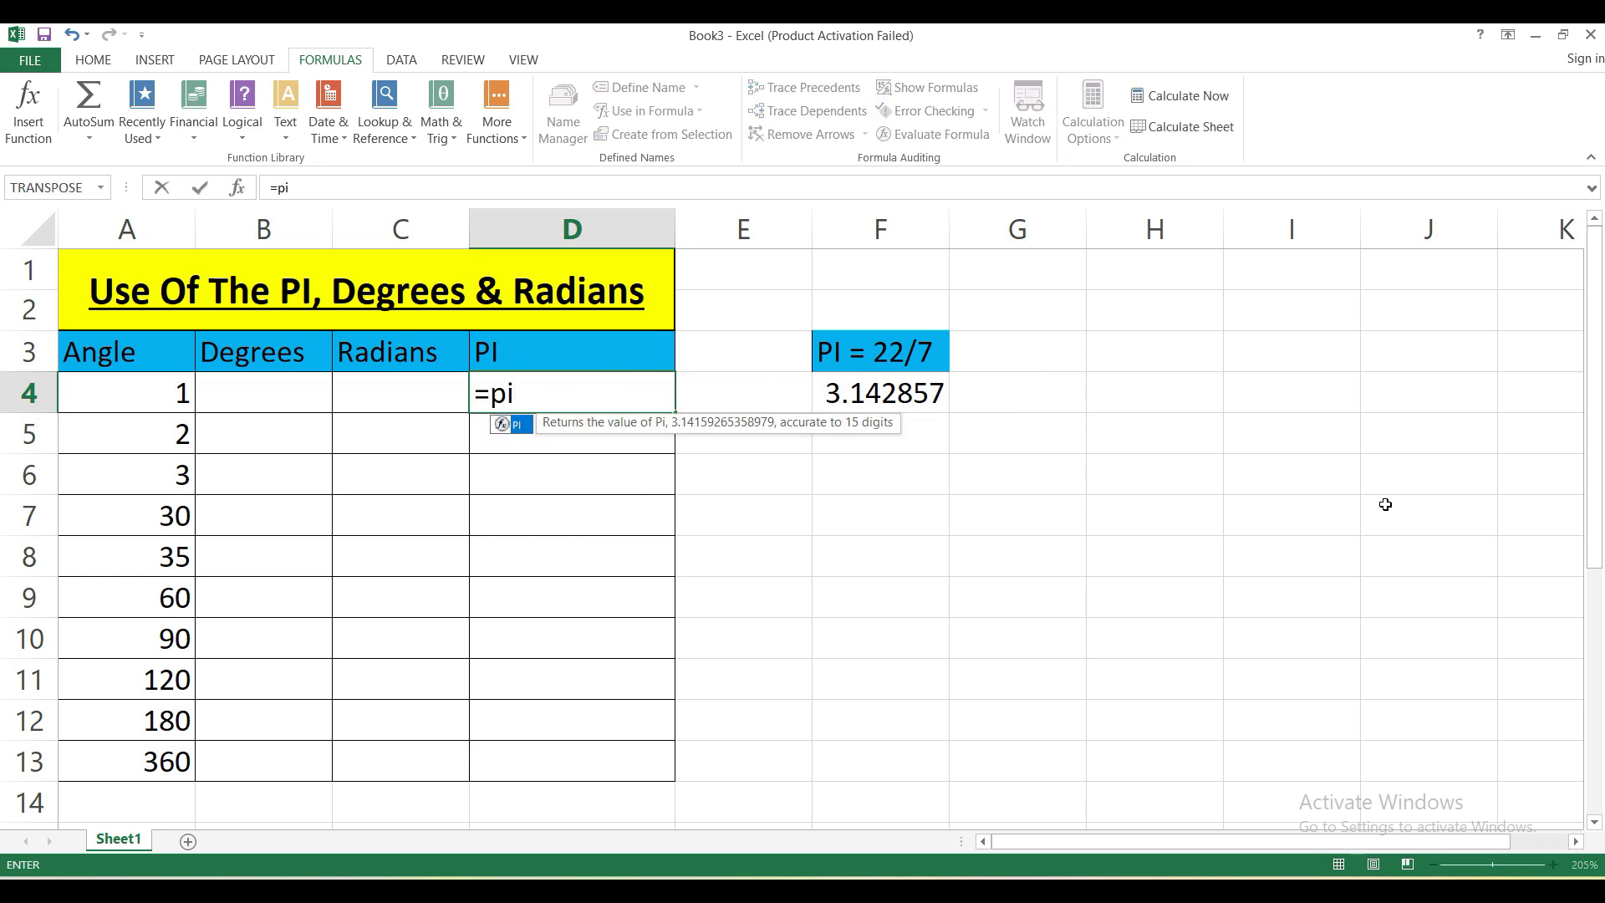
key("Tab")
type(")")
key("Return")
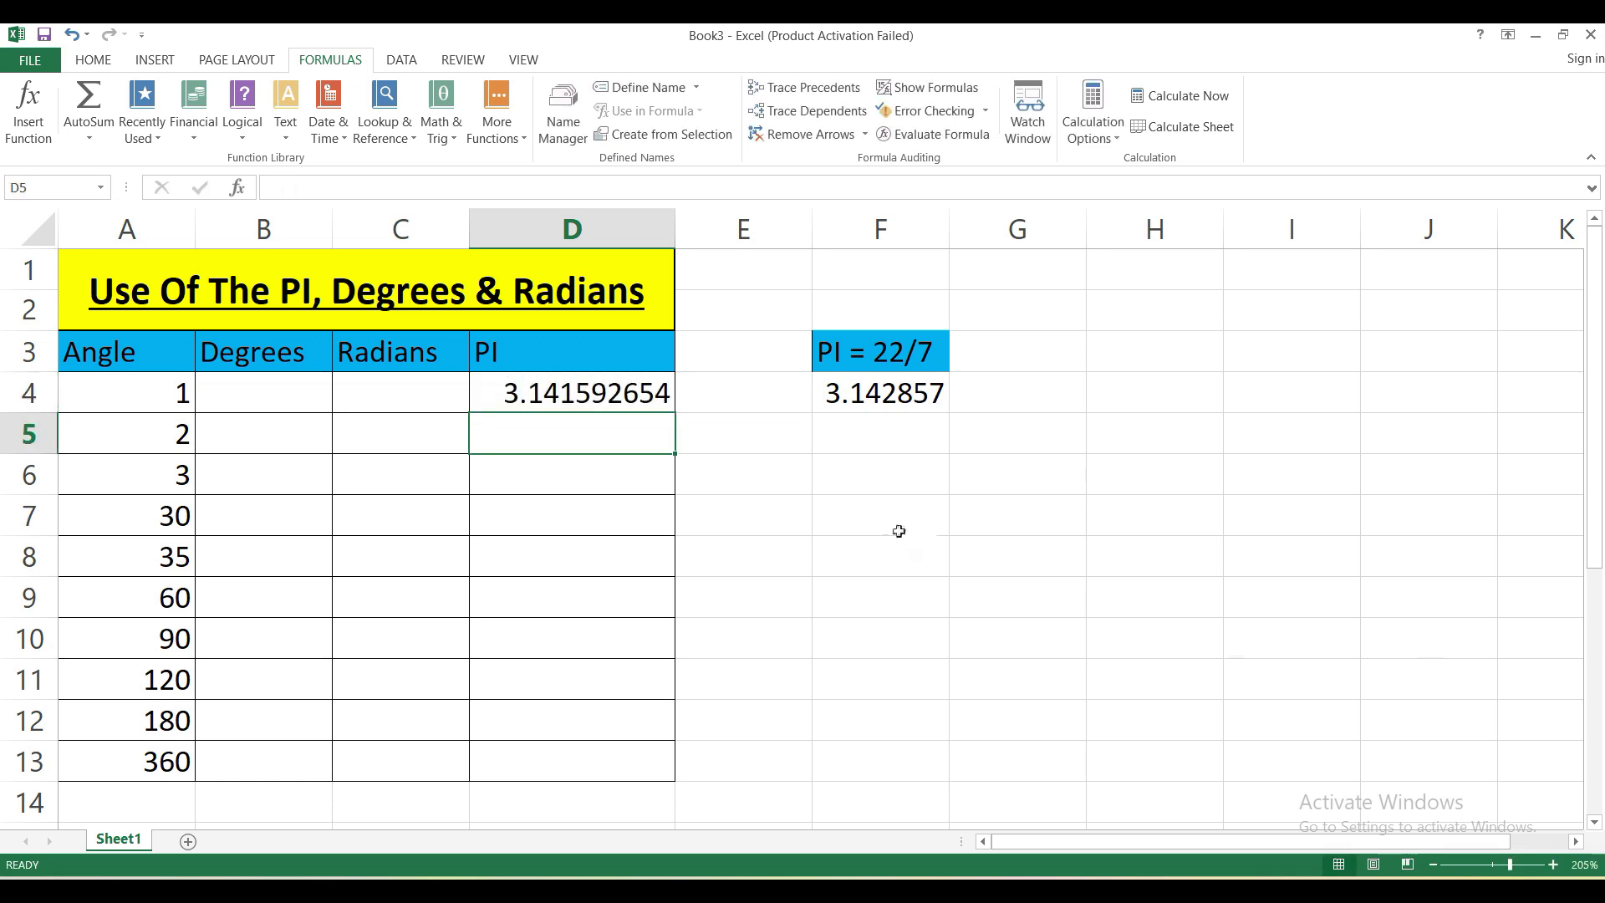
- Compare the PI function result in D4 with the 22/7 result in F4
left_click(616, 402)
left_click(911, 394)
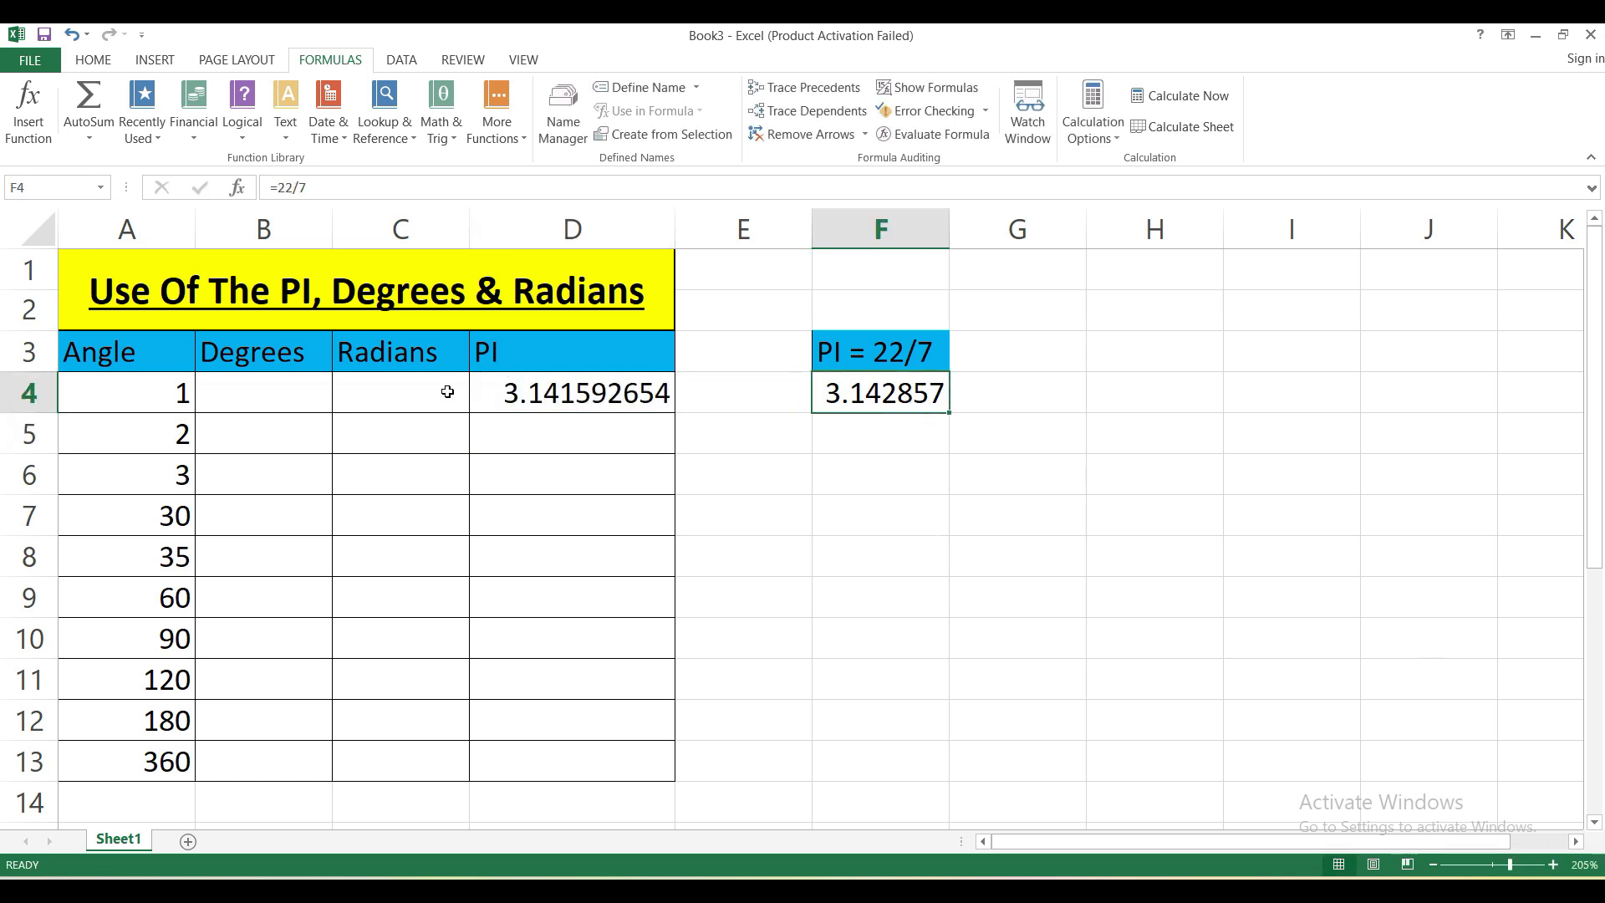
left_click(495, 393)
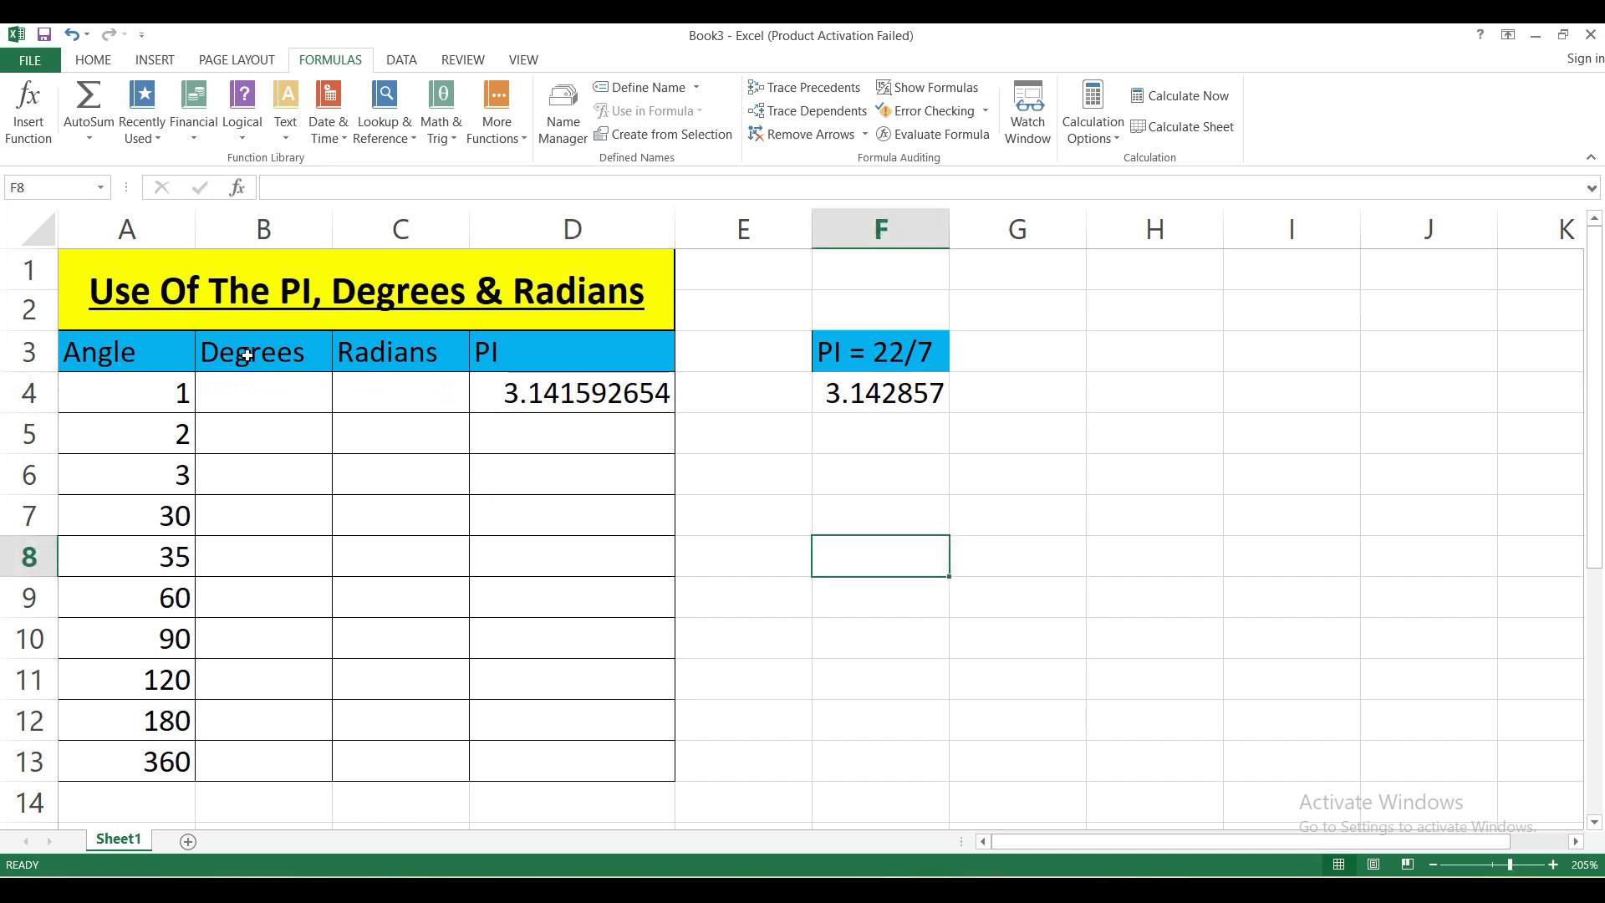
- Review the Degrees and Radians headers and the radian-to-degree conversion notes in rows 20 to 22
left_click(246, 356)
left_click(398, 354)
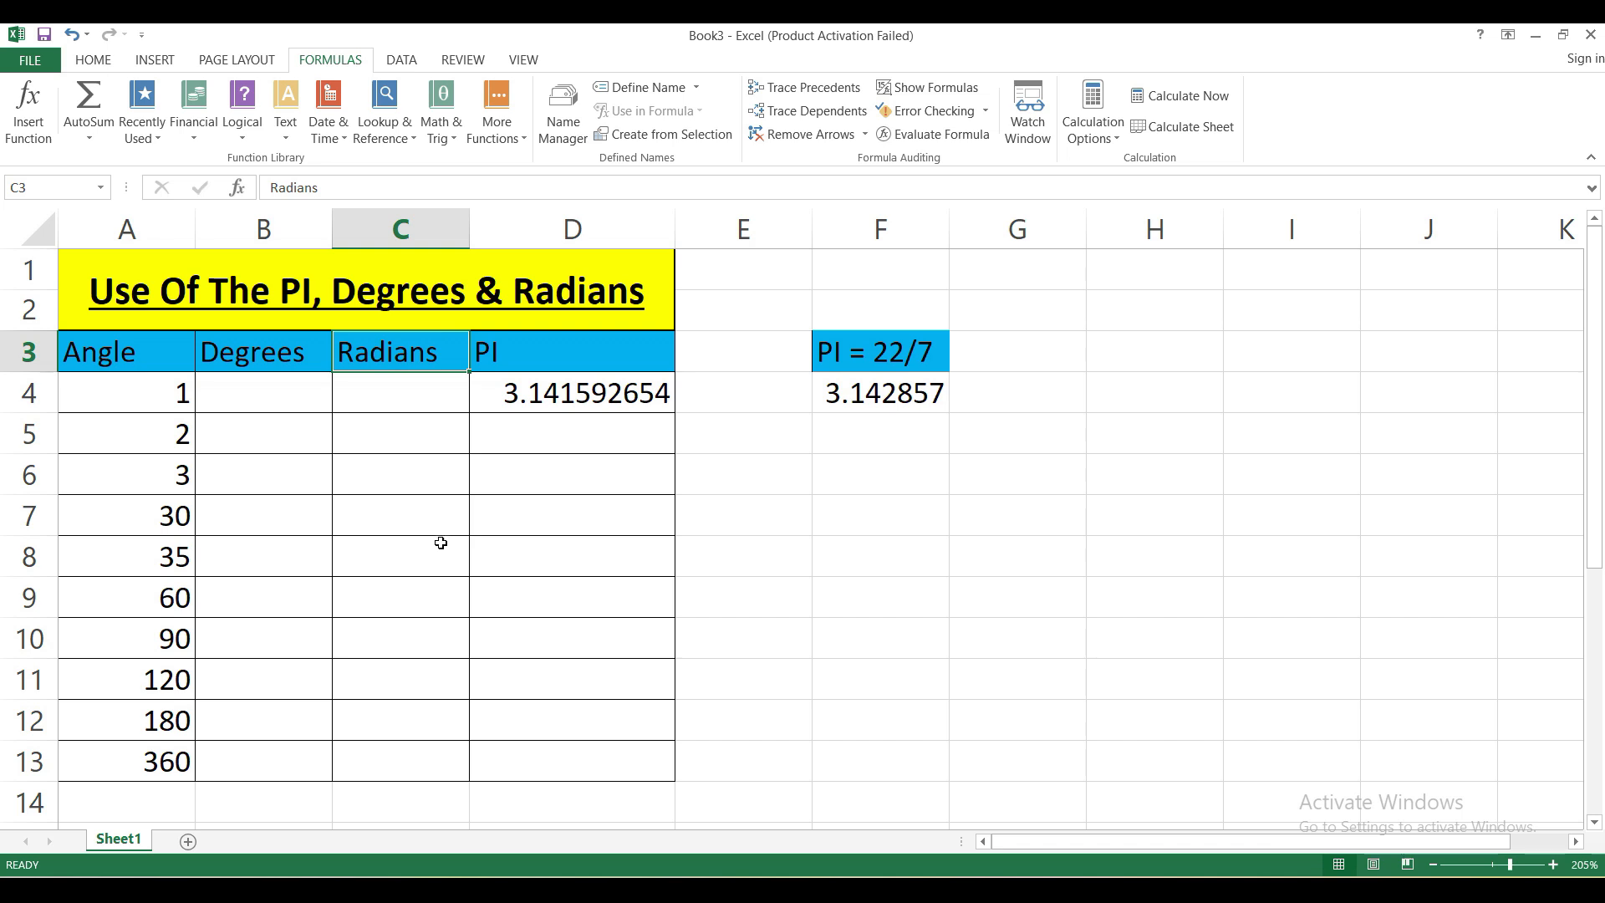
scroll(437, 610, "down", 5)
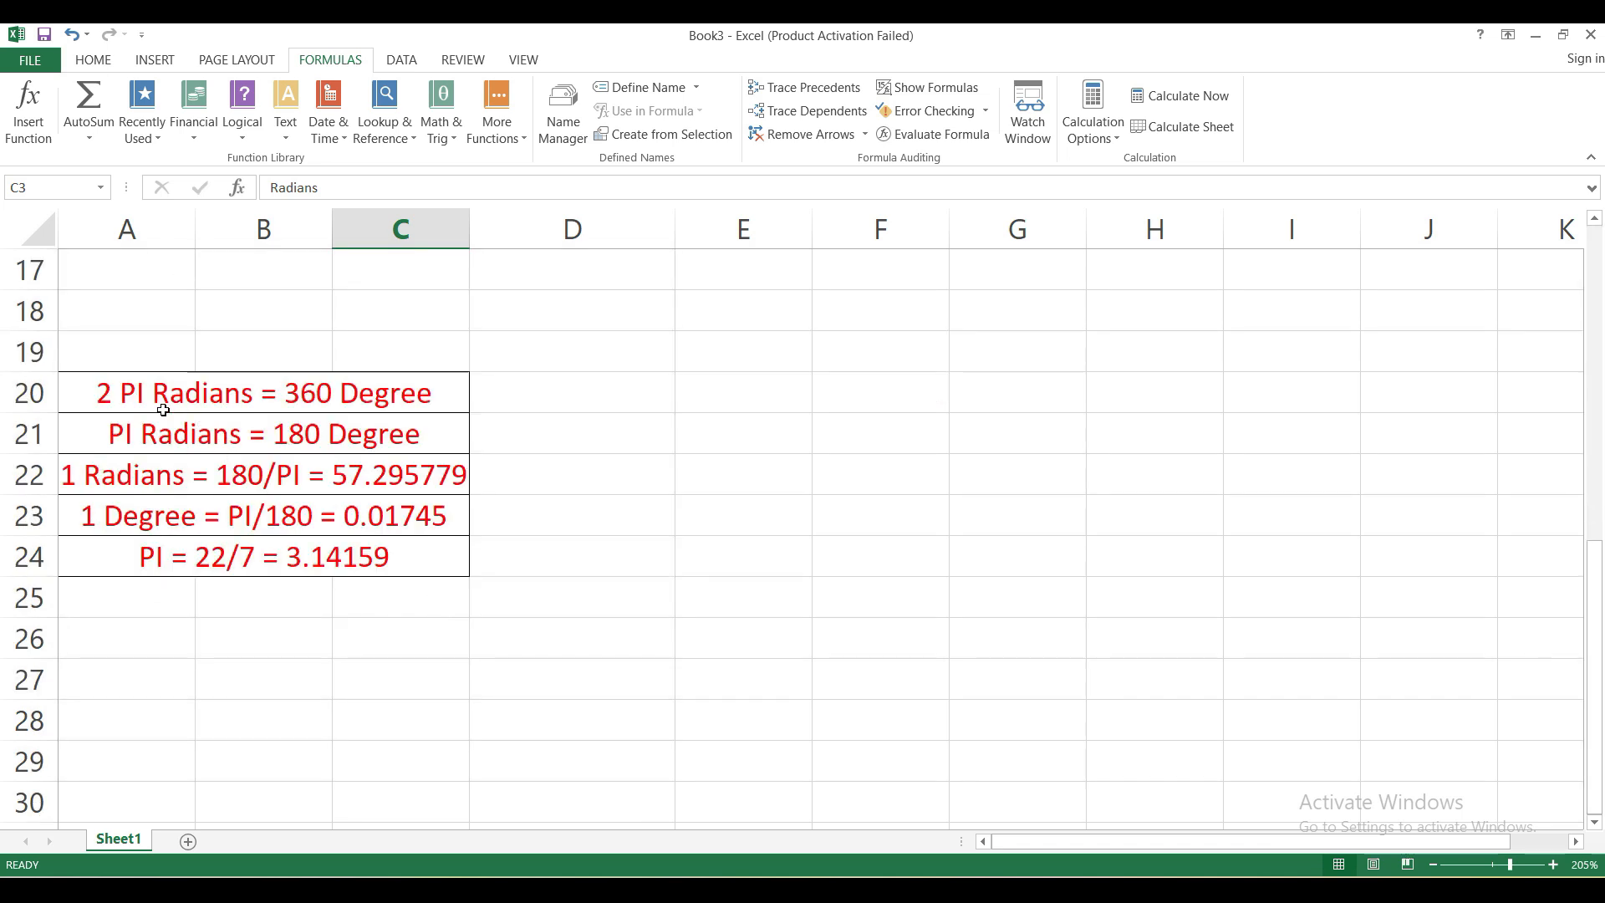
left_click(163, 409)
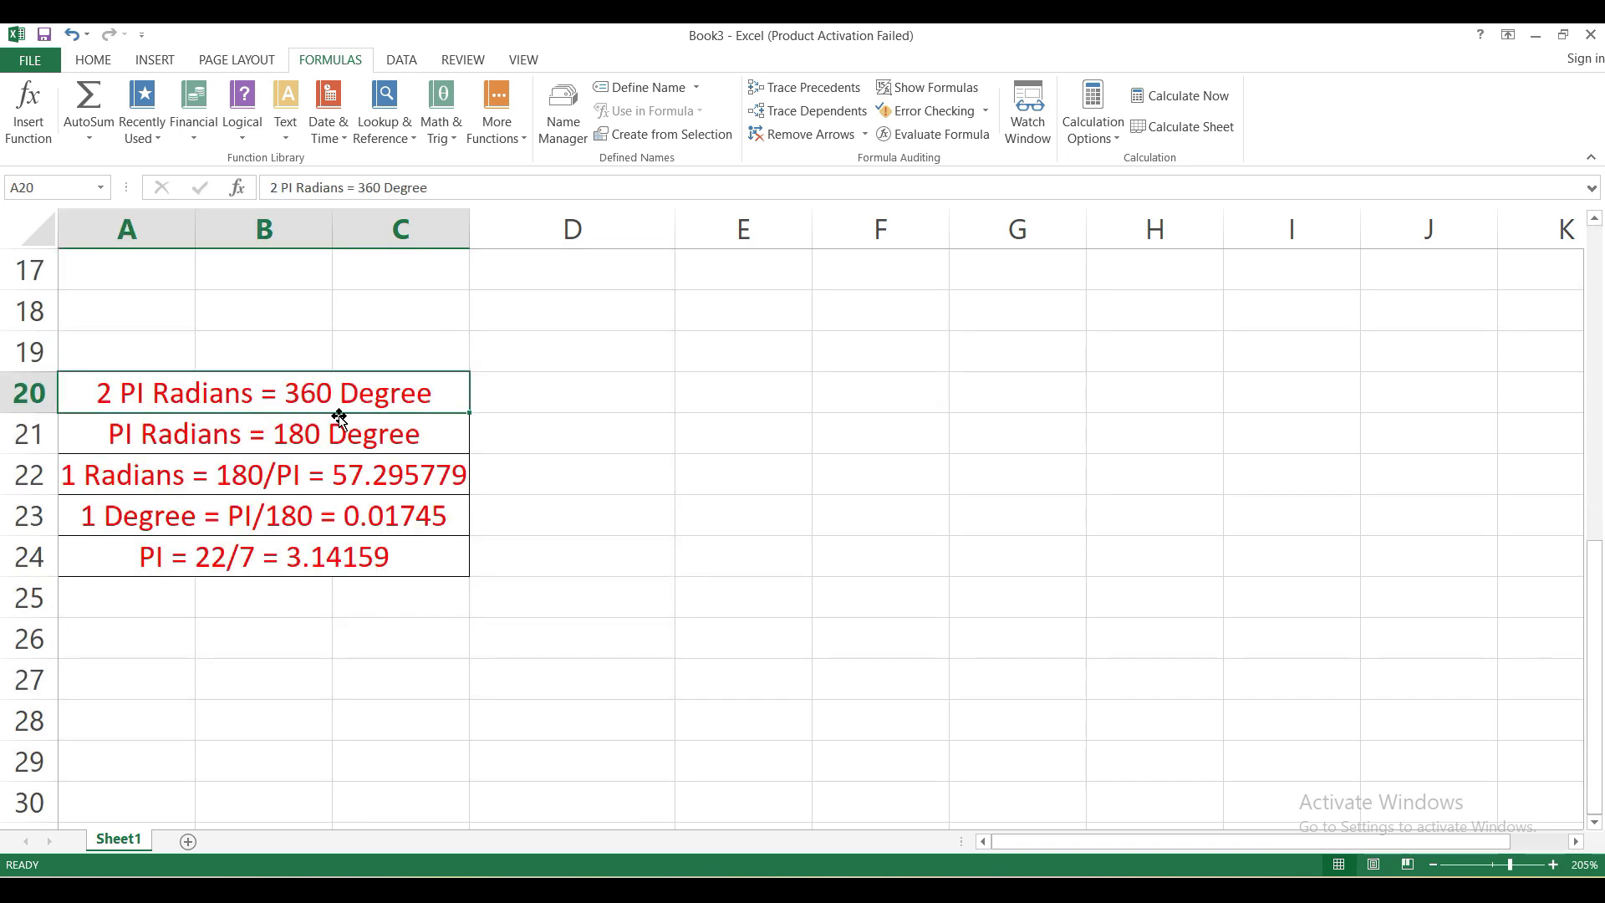
left_click(158, 448)
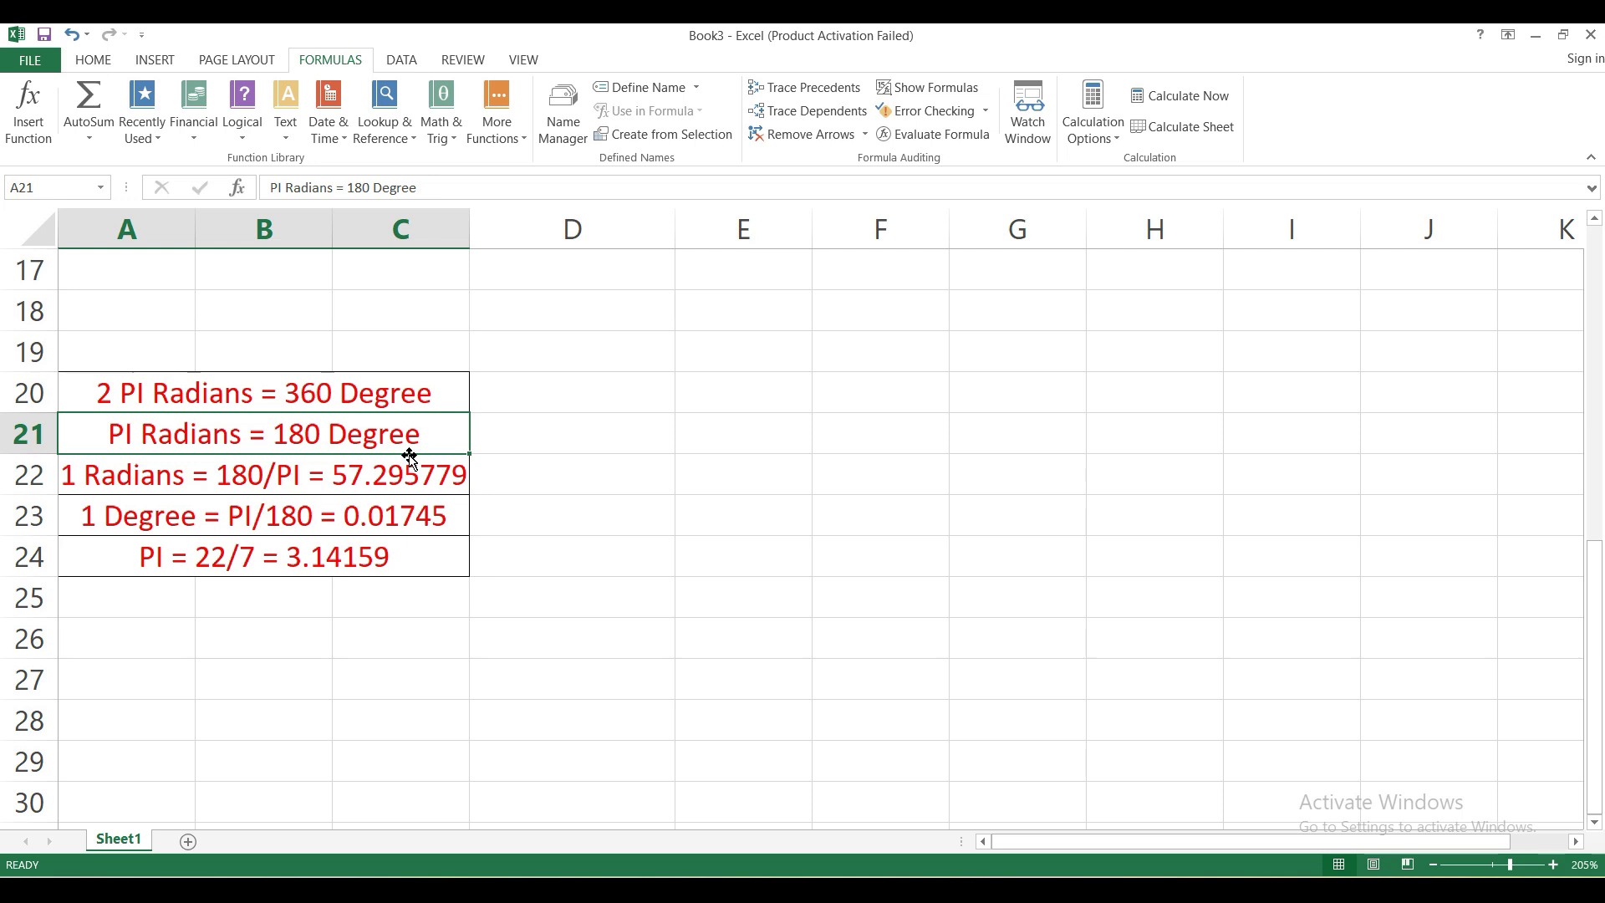
left_click(204, 483)
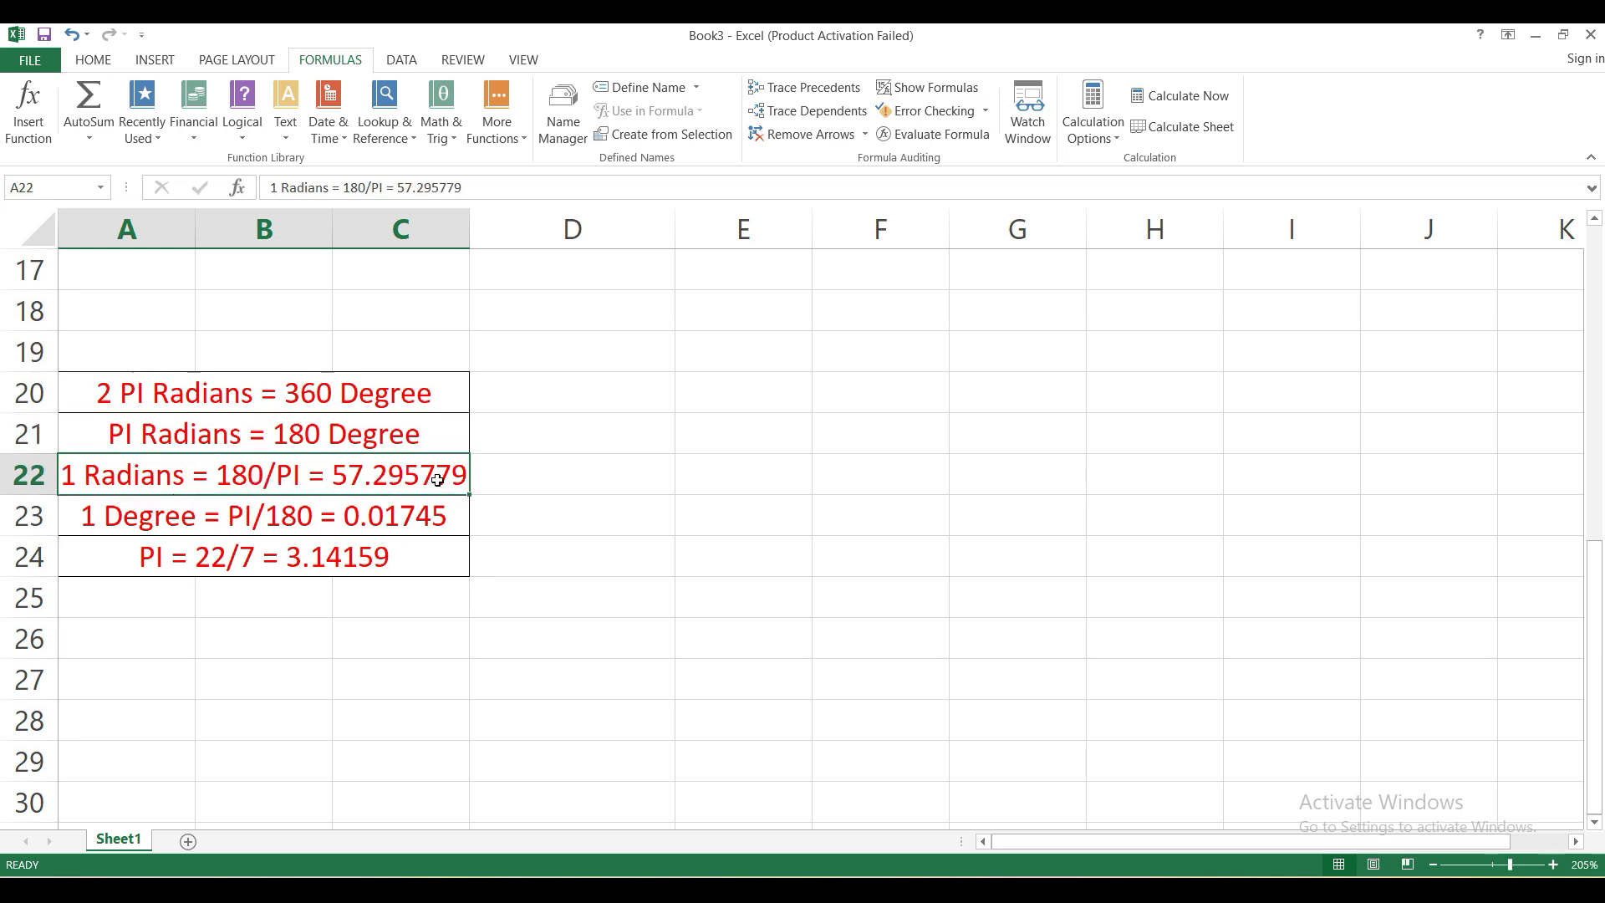
- Calculate the degrees in one radian in cell D22 with the formula =180/PI()
left_click(646, 469)
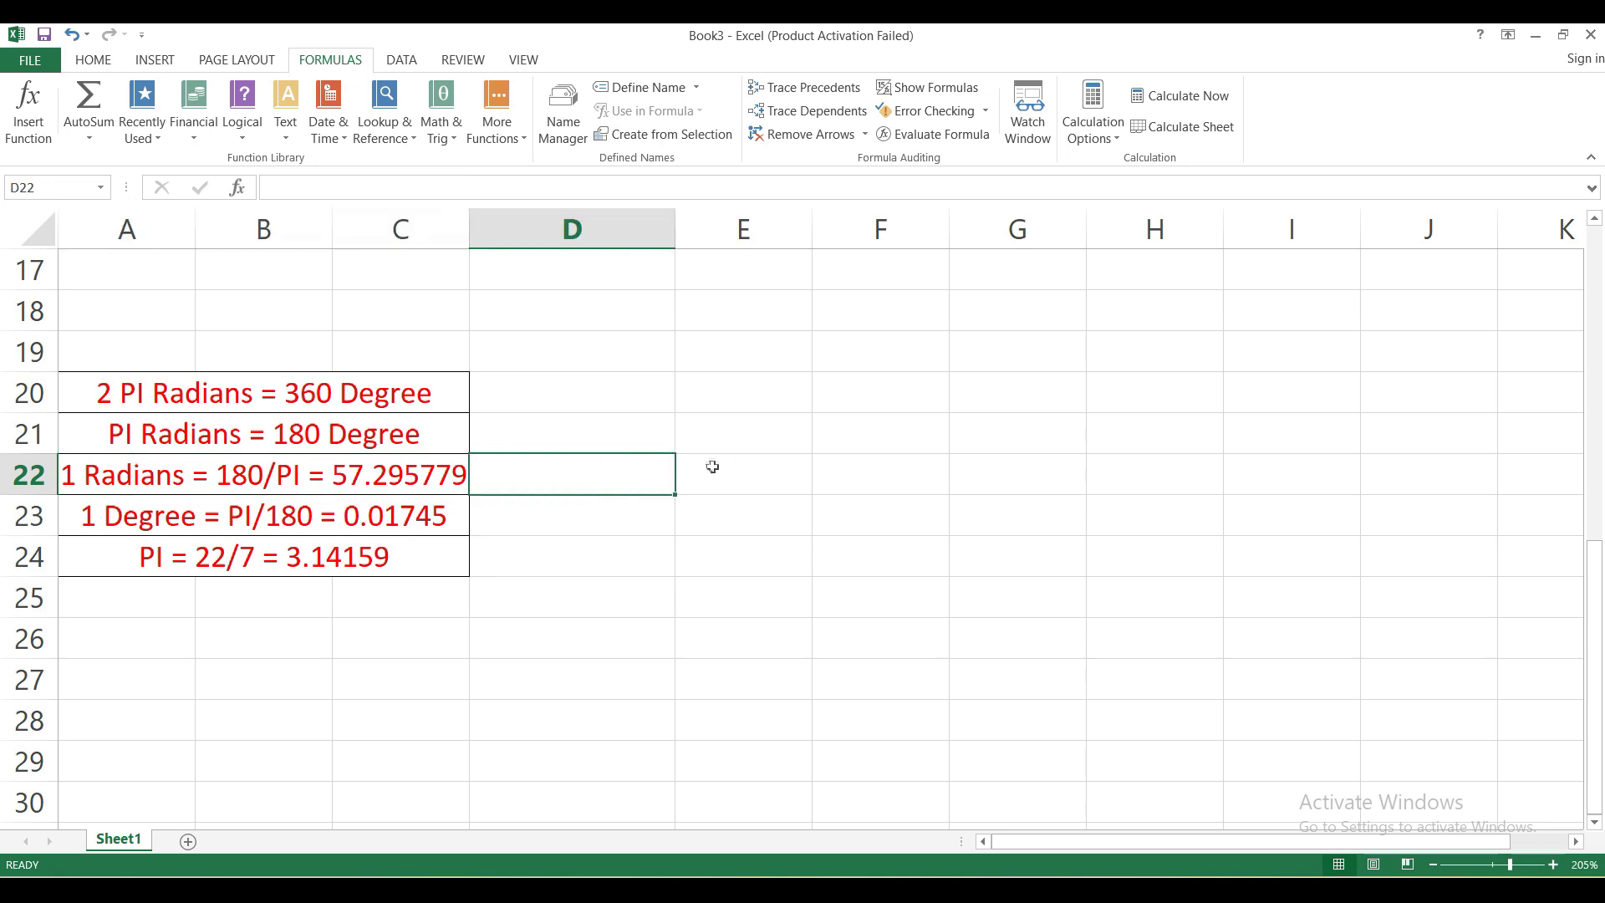
type("=")
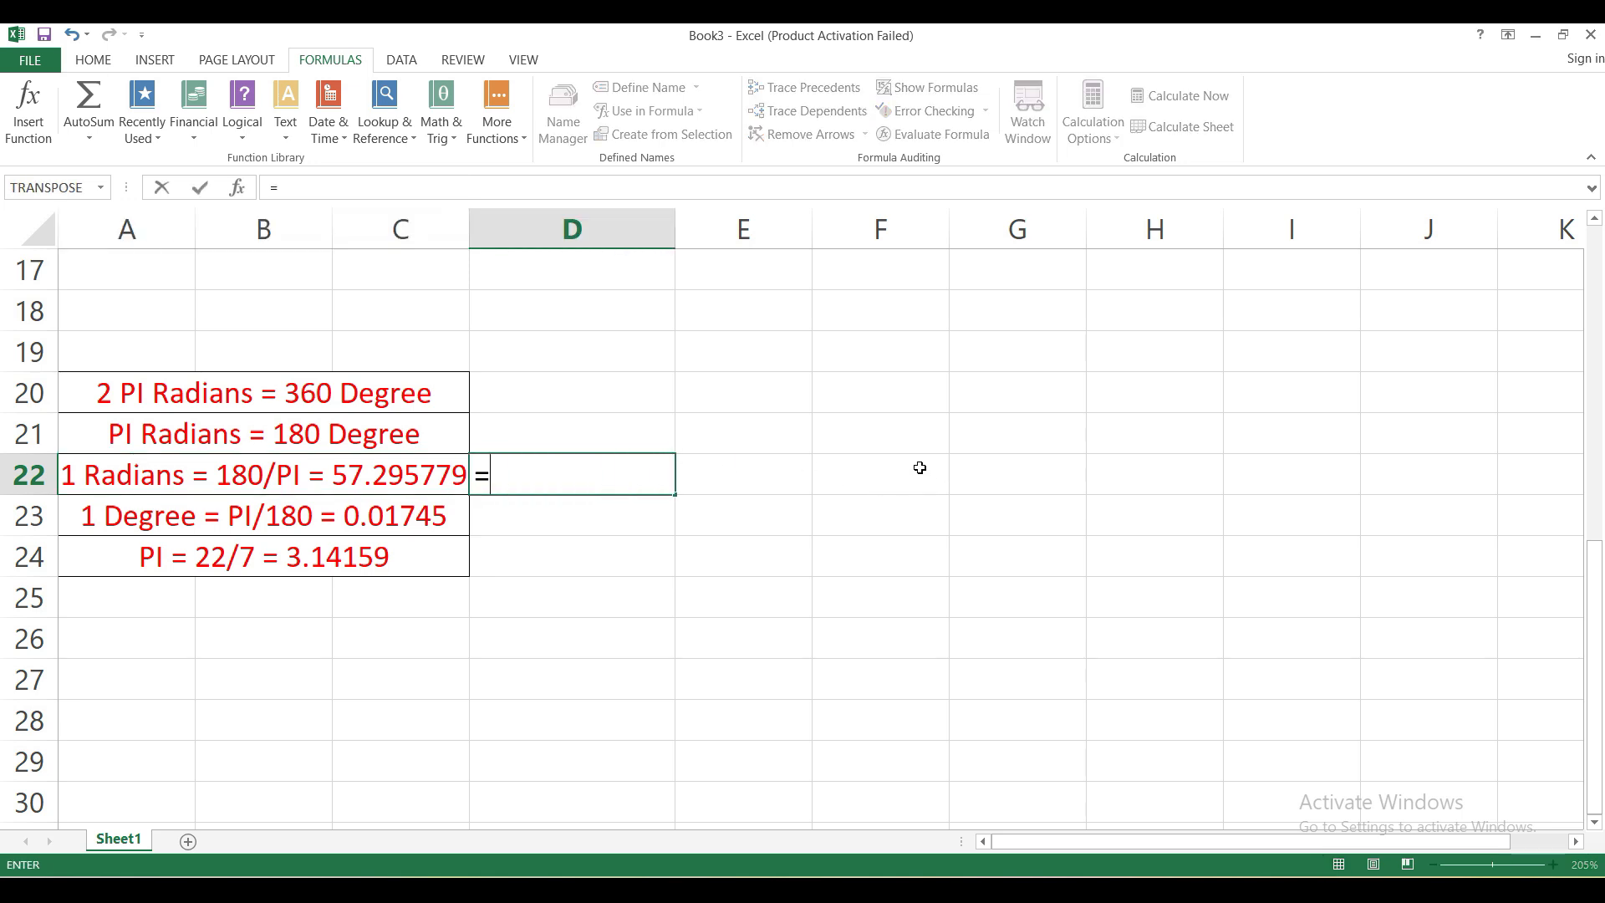
type("180")
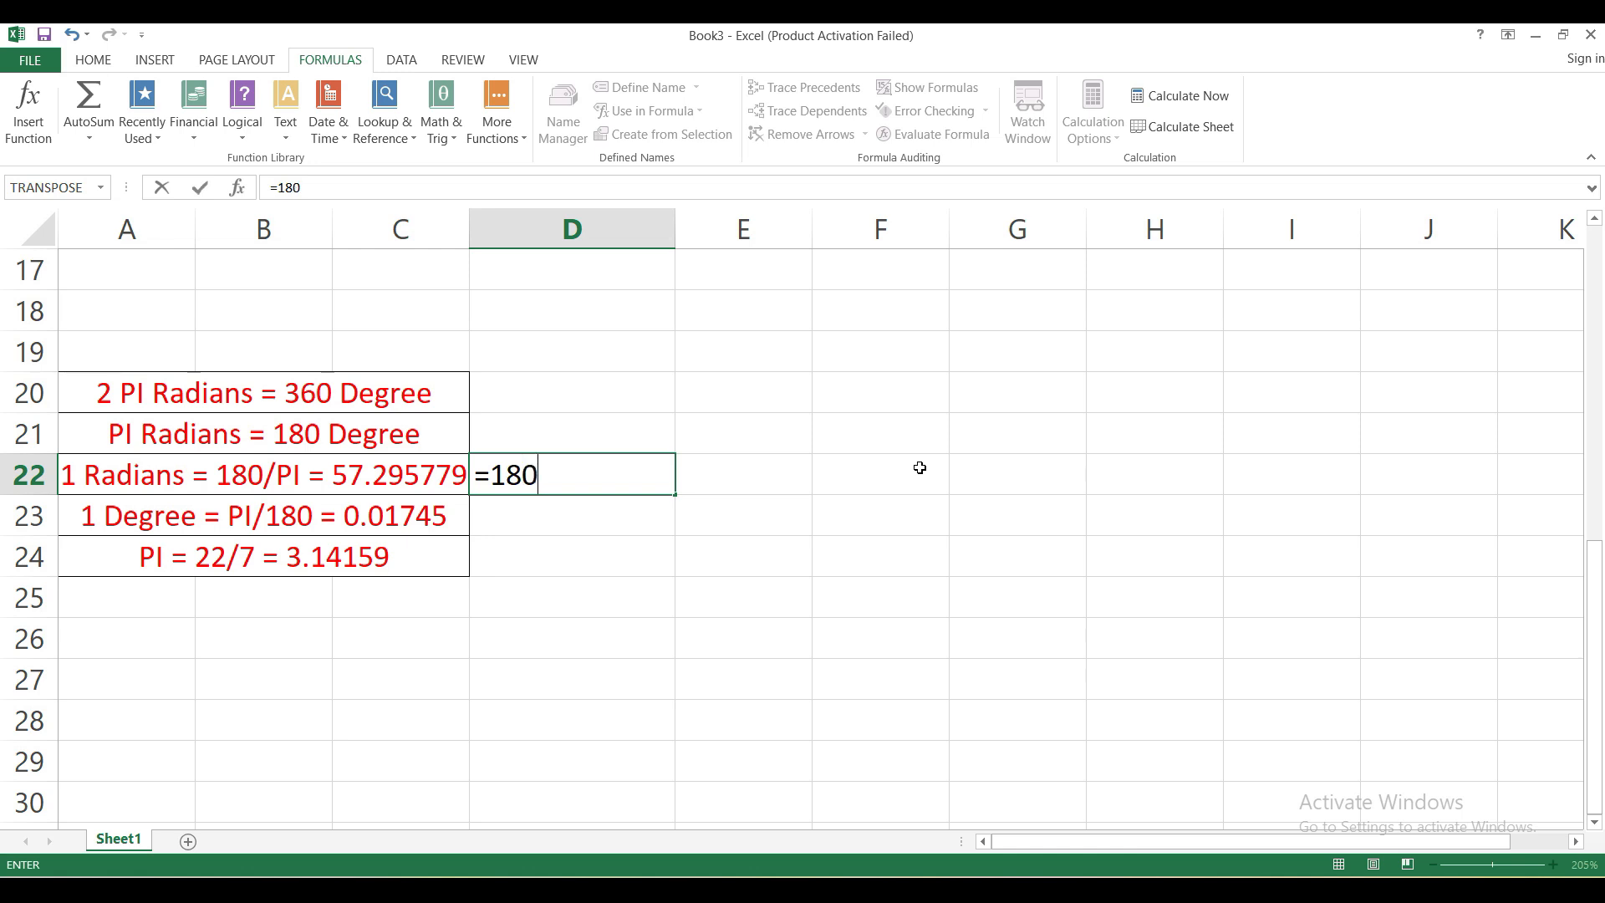
type("/pi()")
key("Return")
key("Up")
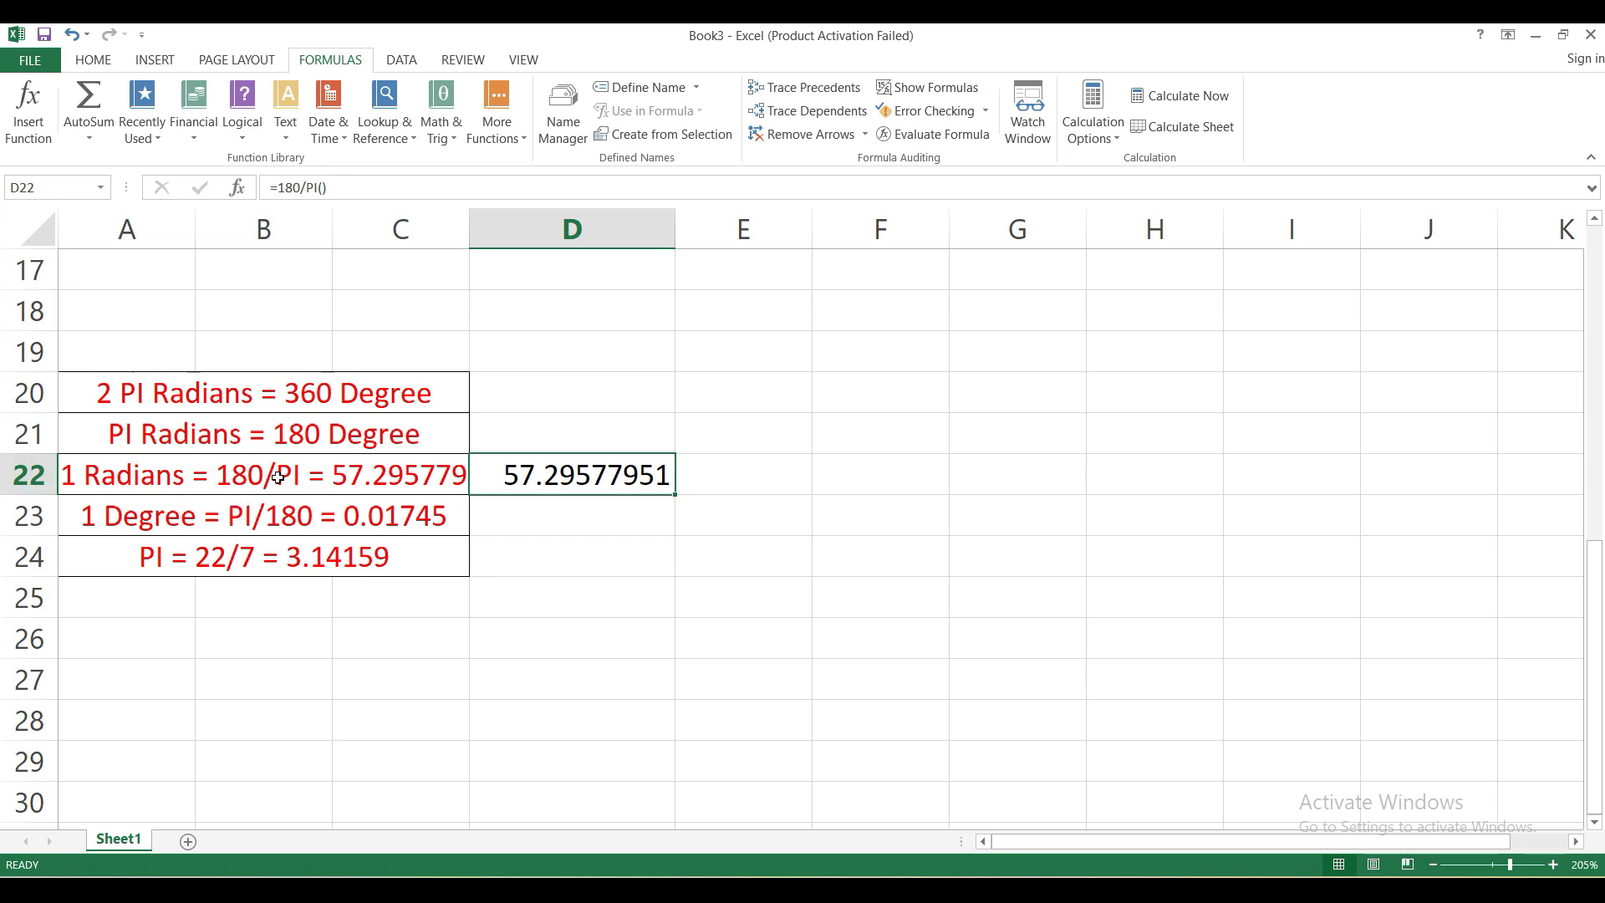
- Convert the first angle to degrees by entering the formula =DEGREES(A4) in cell B4
scroll(502, 478, "up", 5)
left_click(276, 401)
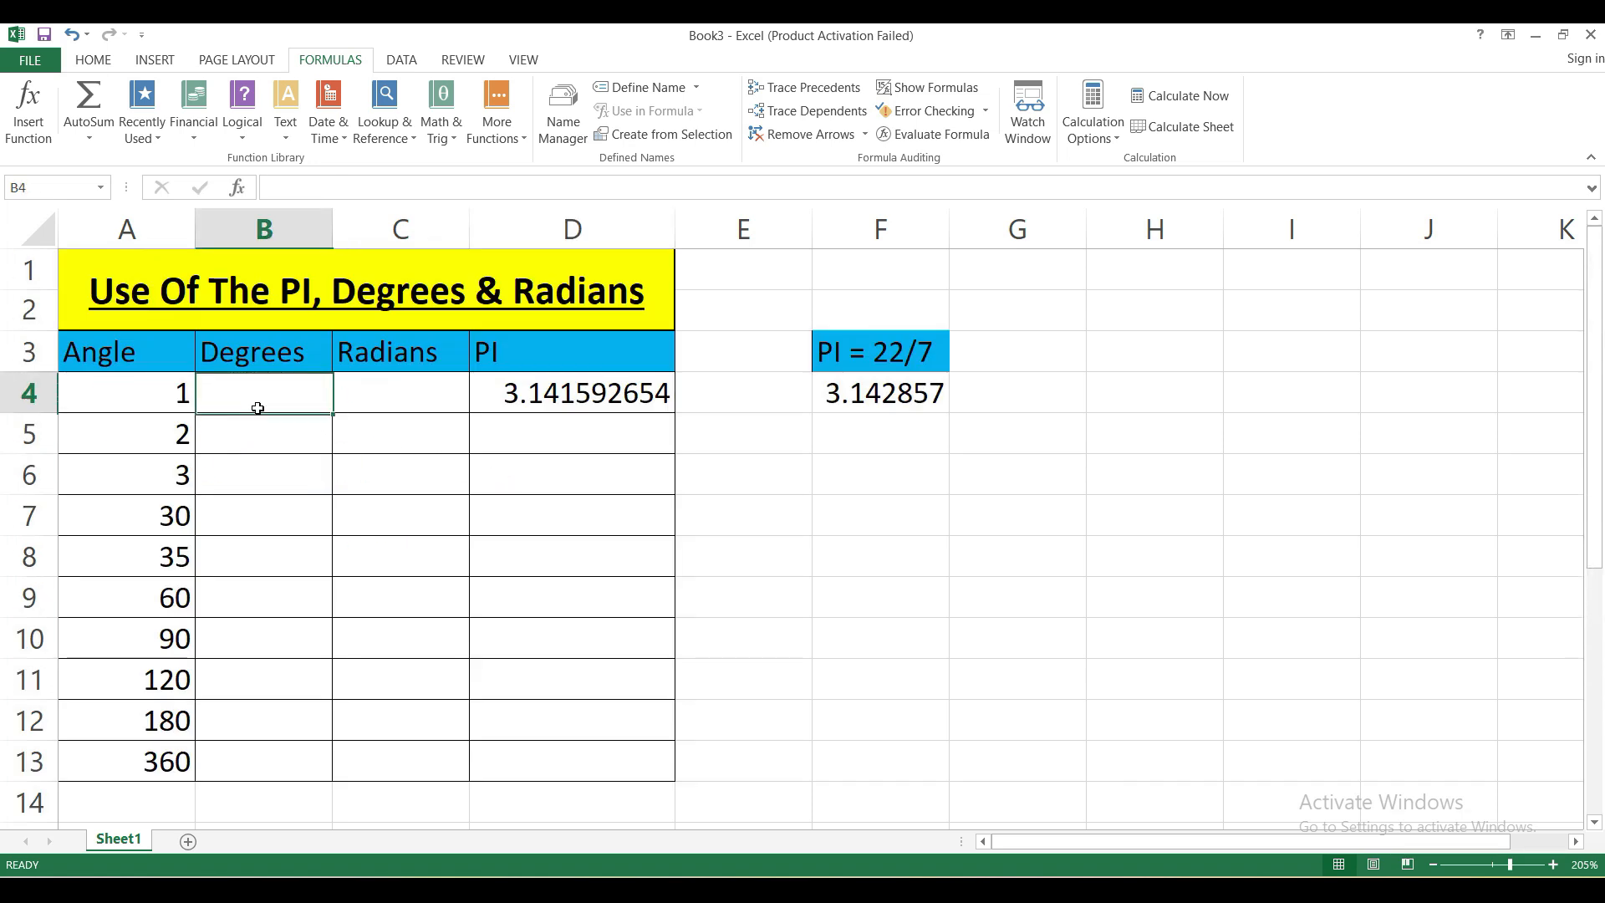
left_click(121, 398)
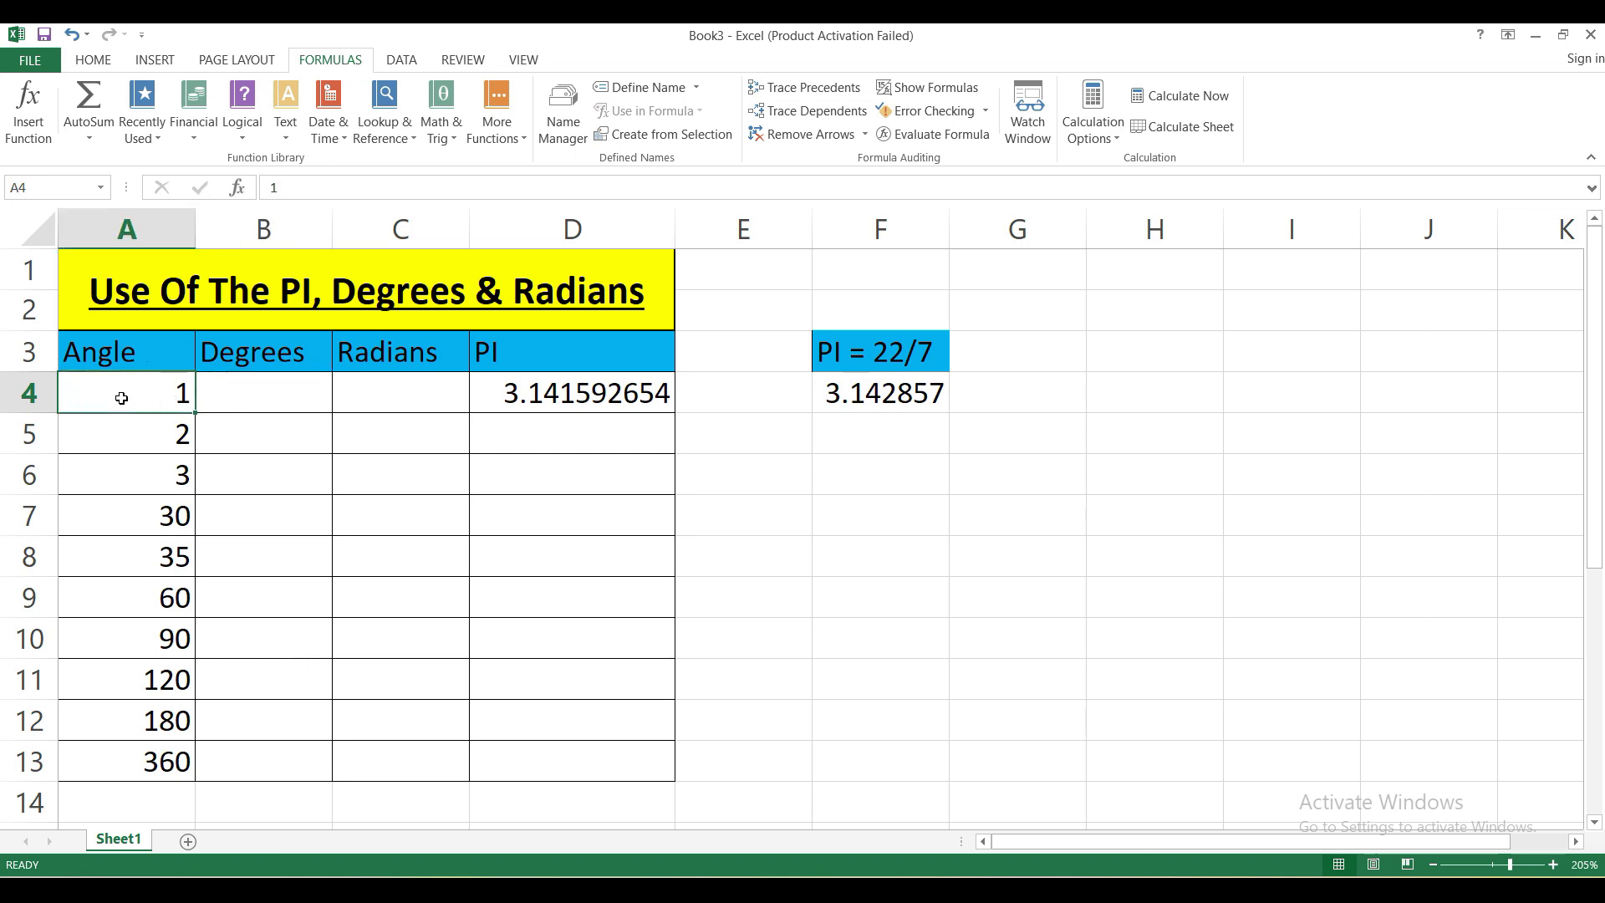
left_click(143, 418)
left_click(152, 403)
left_click(394, 386)
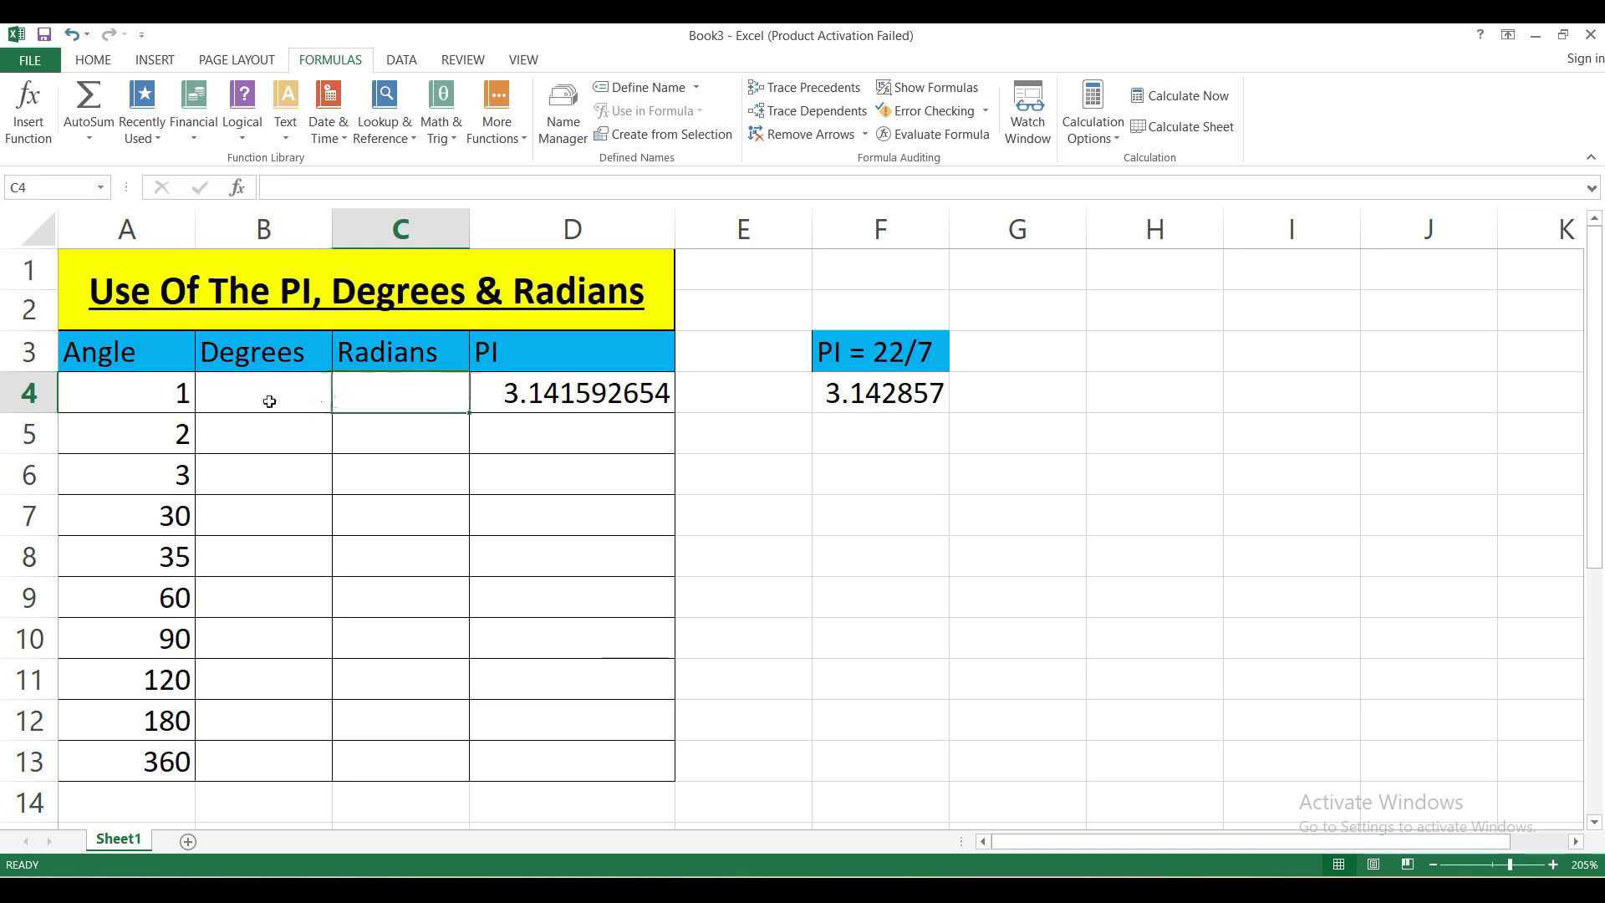
left_click(269, 401)
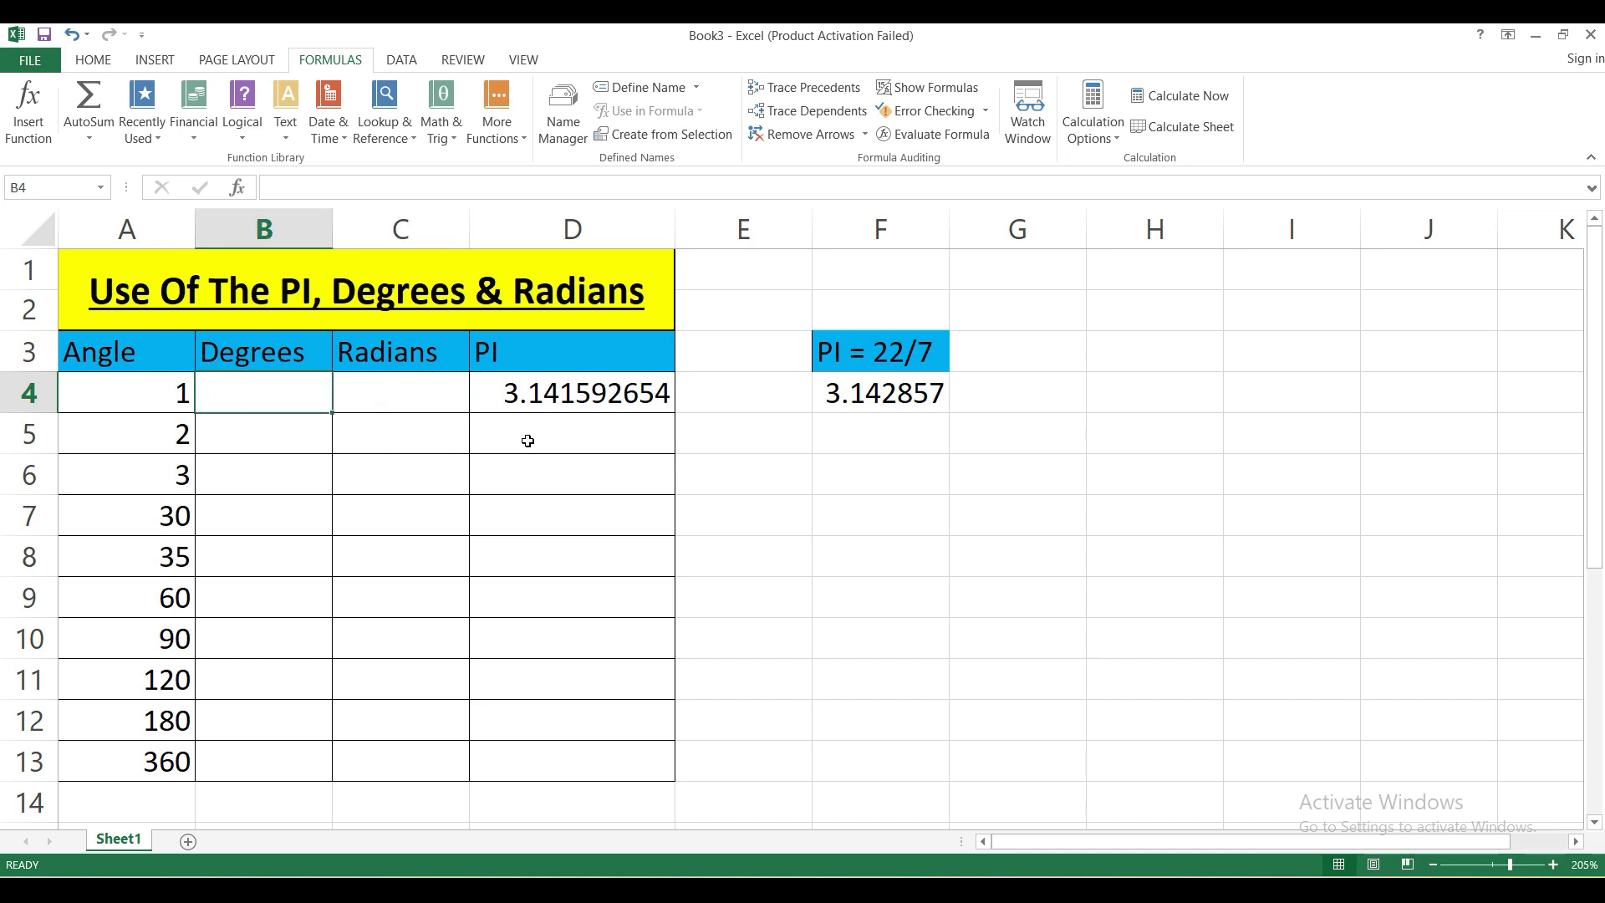
type("=de")
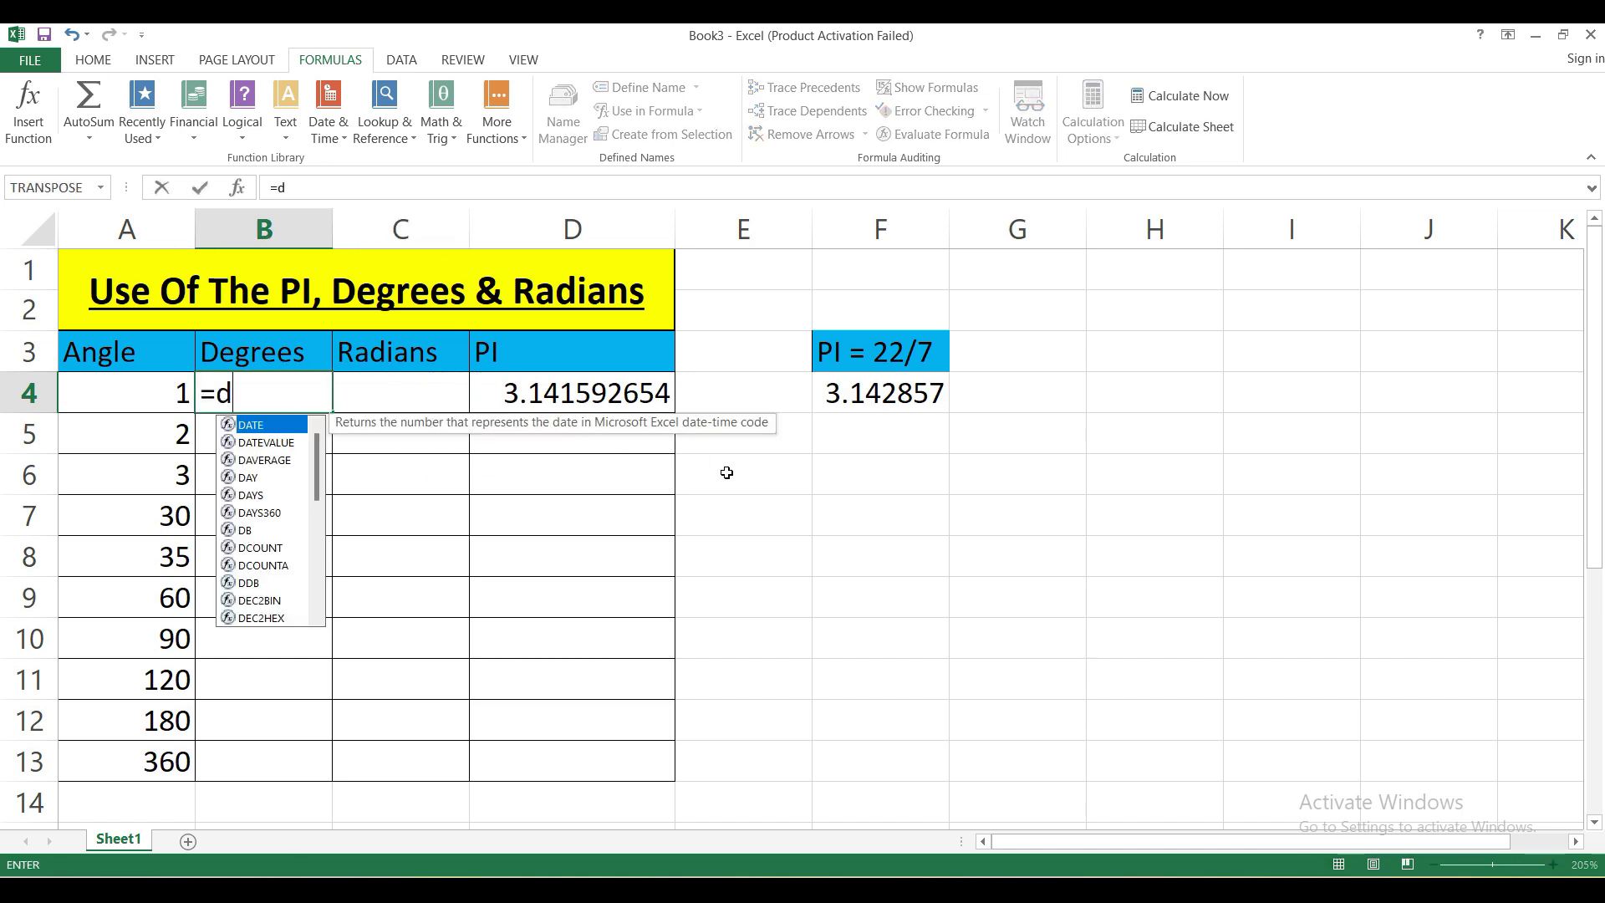
key("Down")
key("Down")
key("Down")
key("Down")
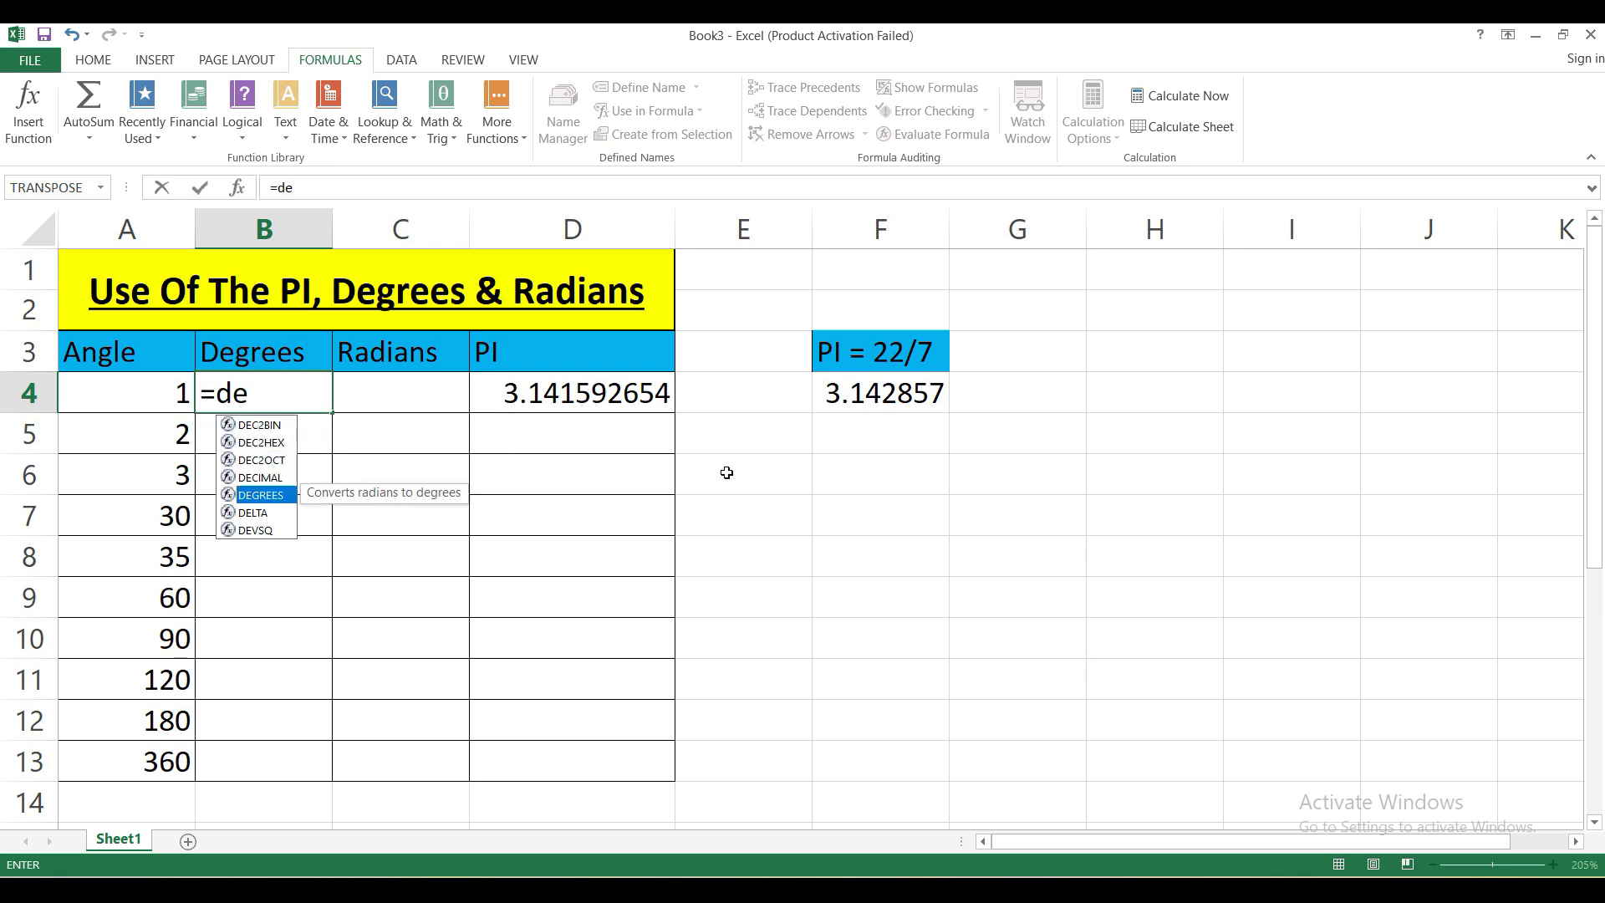
key("Tab")
left_click(166, 400)
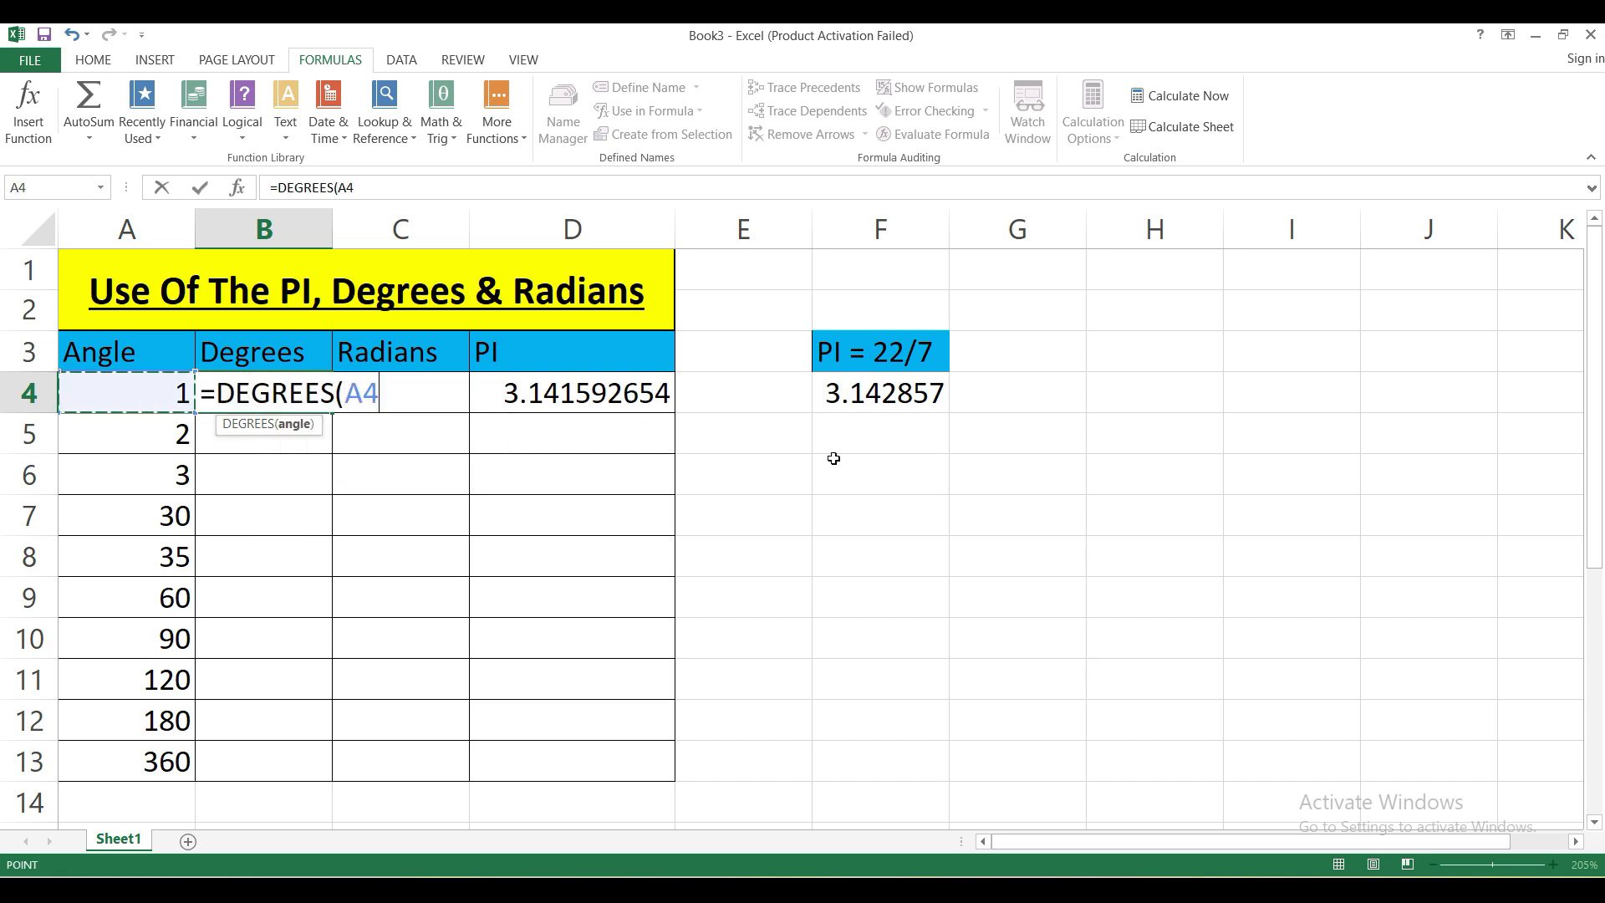
type(")")
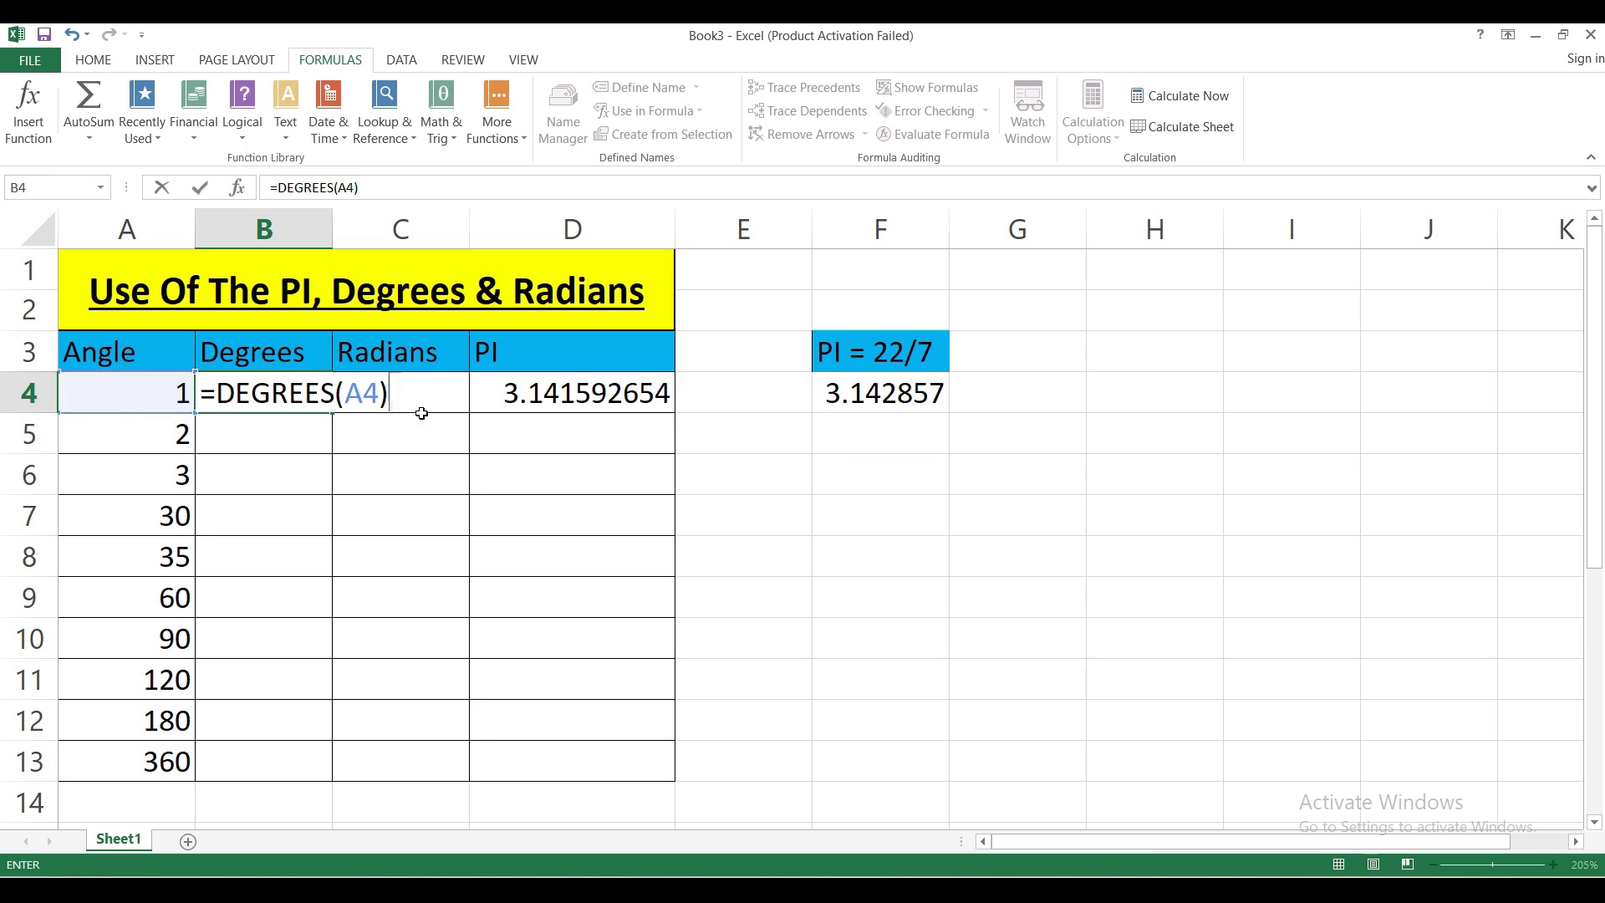
key("Return")
left_click(279, 399)
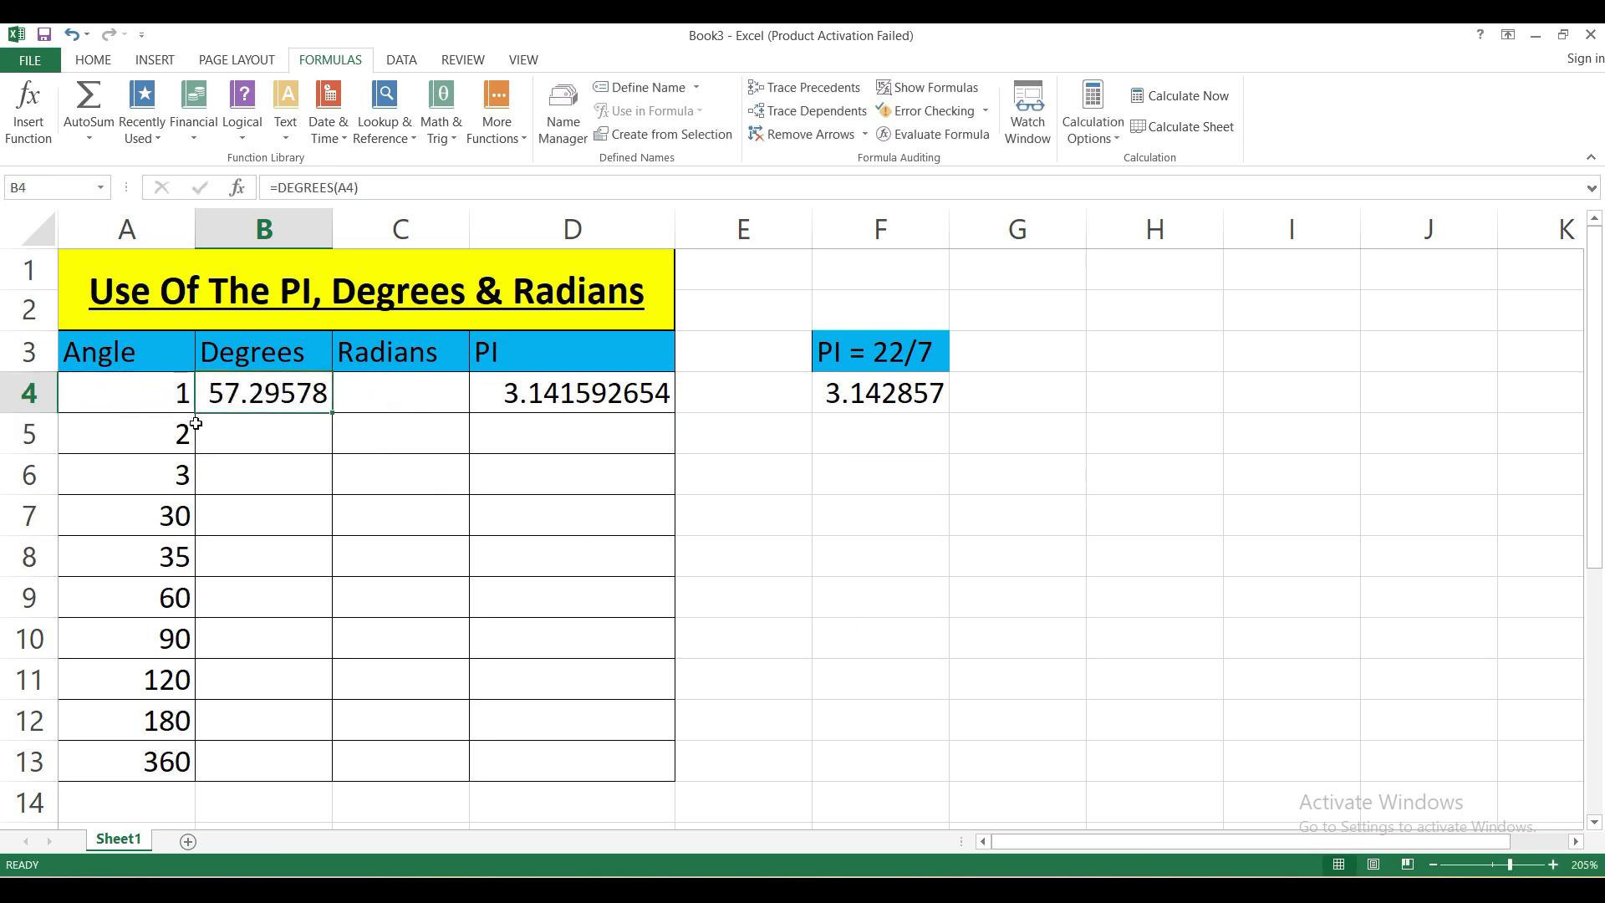
- Check the degrees result against the 180/PI() calculation in cell D22
scroll(585, 497, "down", 5)
left_click(592, 479)
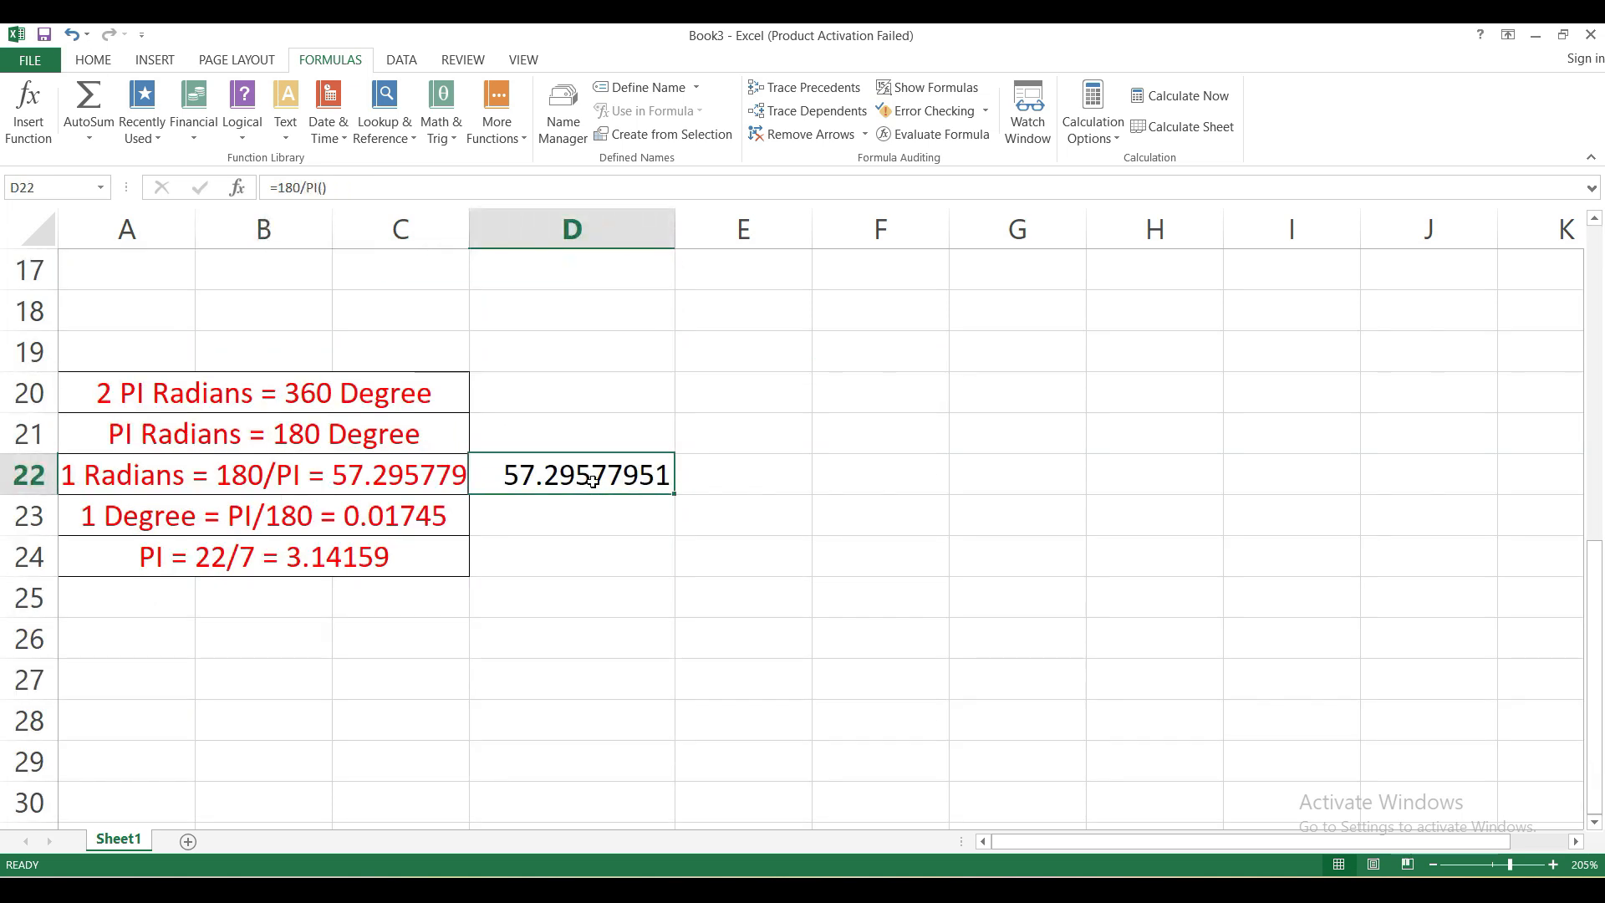
- Calculate the radians in one degree in cell D23 with the formula =PI()/180
left_click(90, 533)
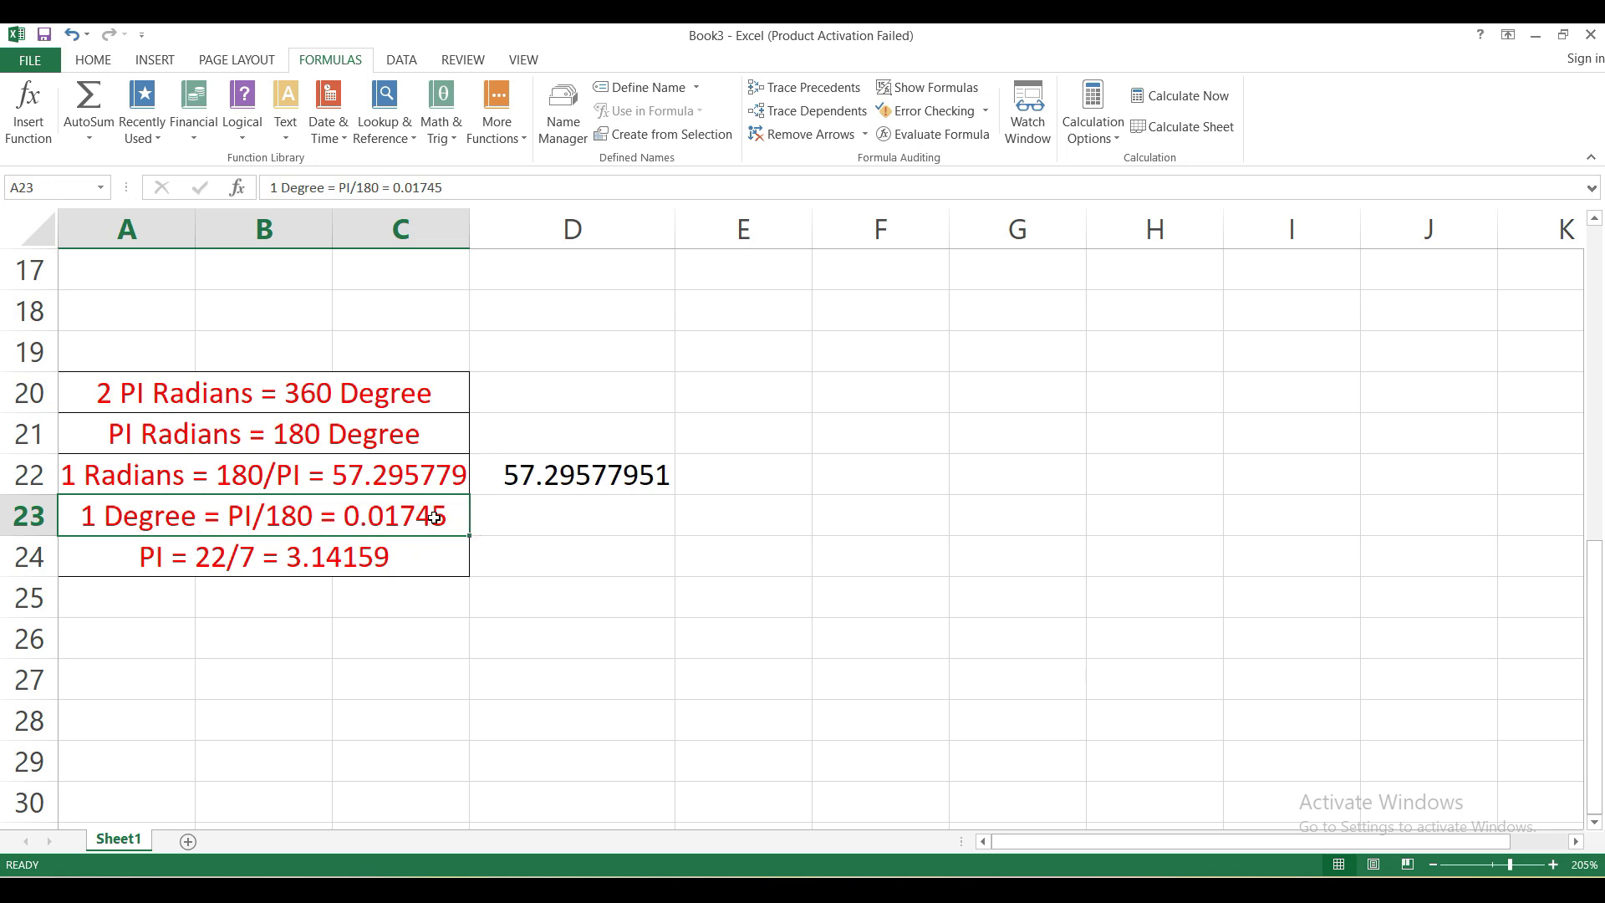
left_click(535, 515)
type("=")
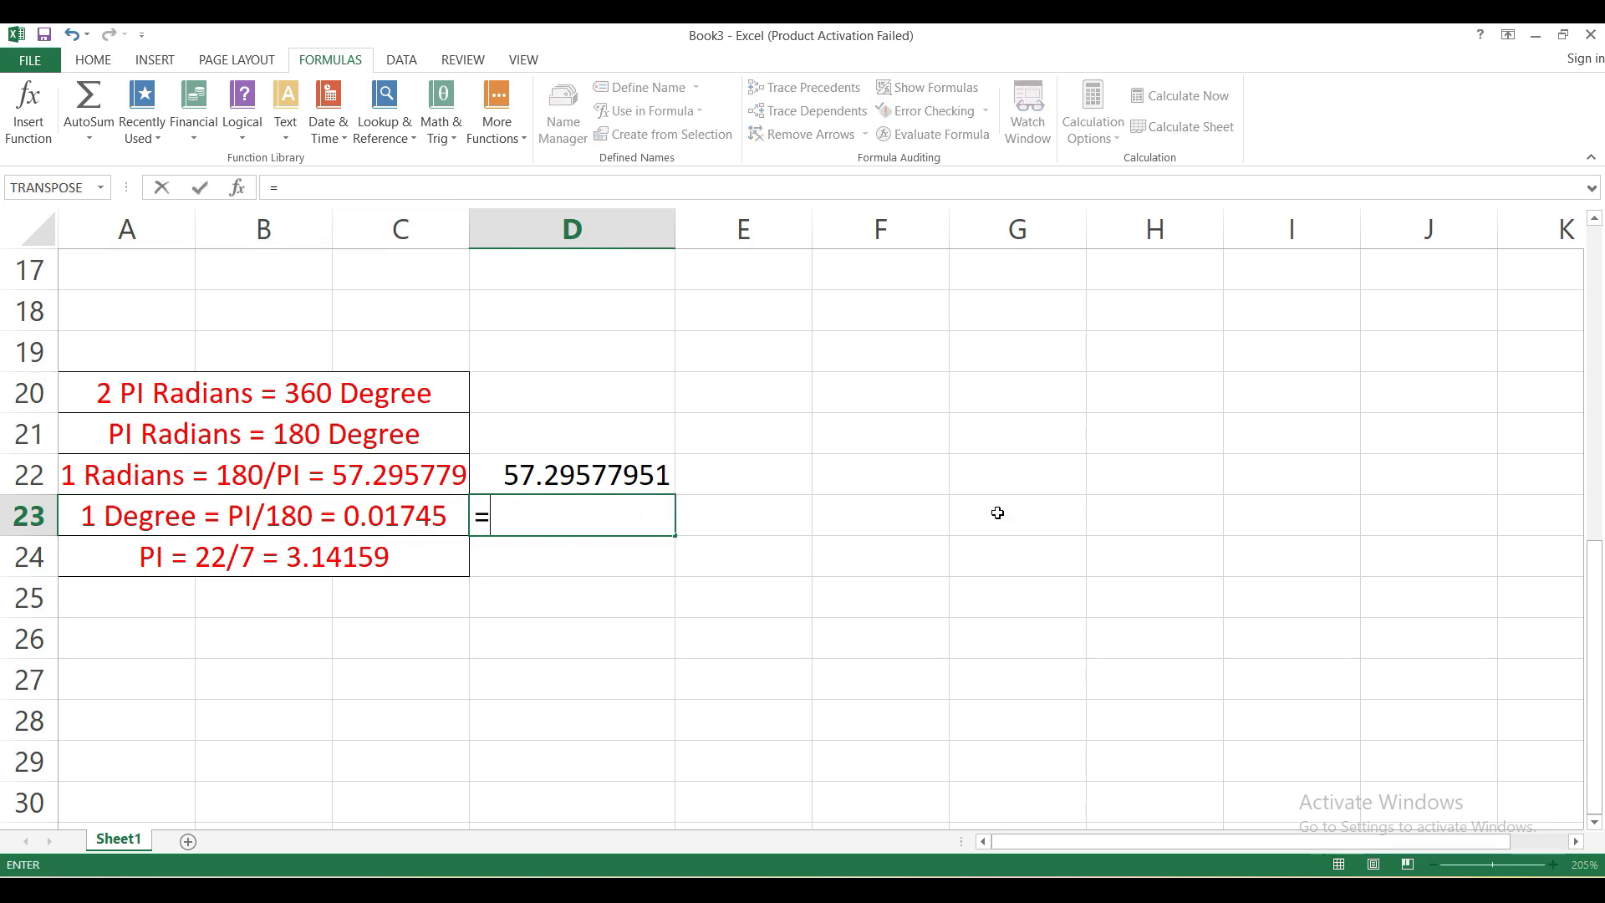
type("p")
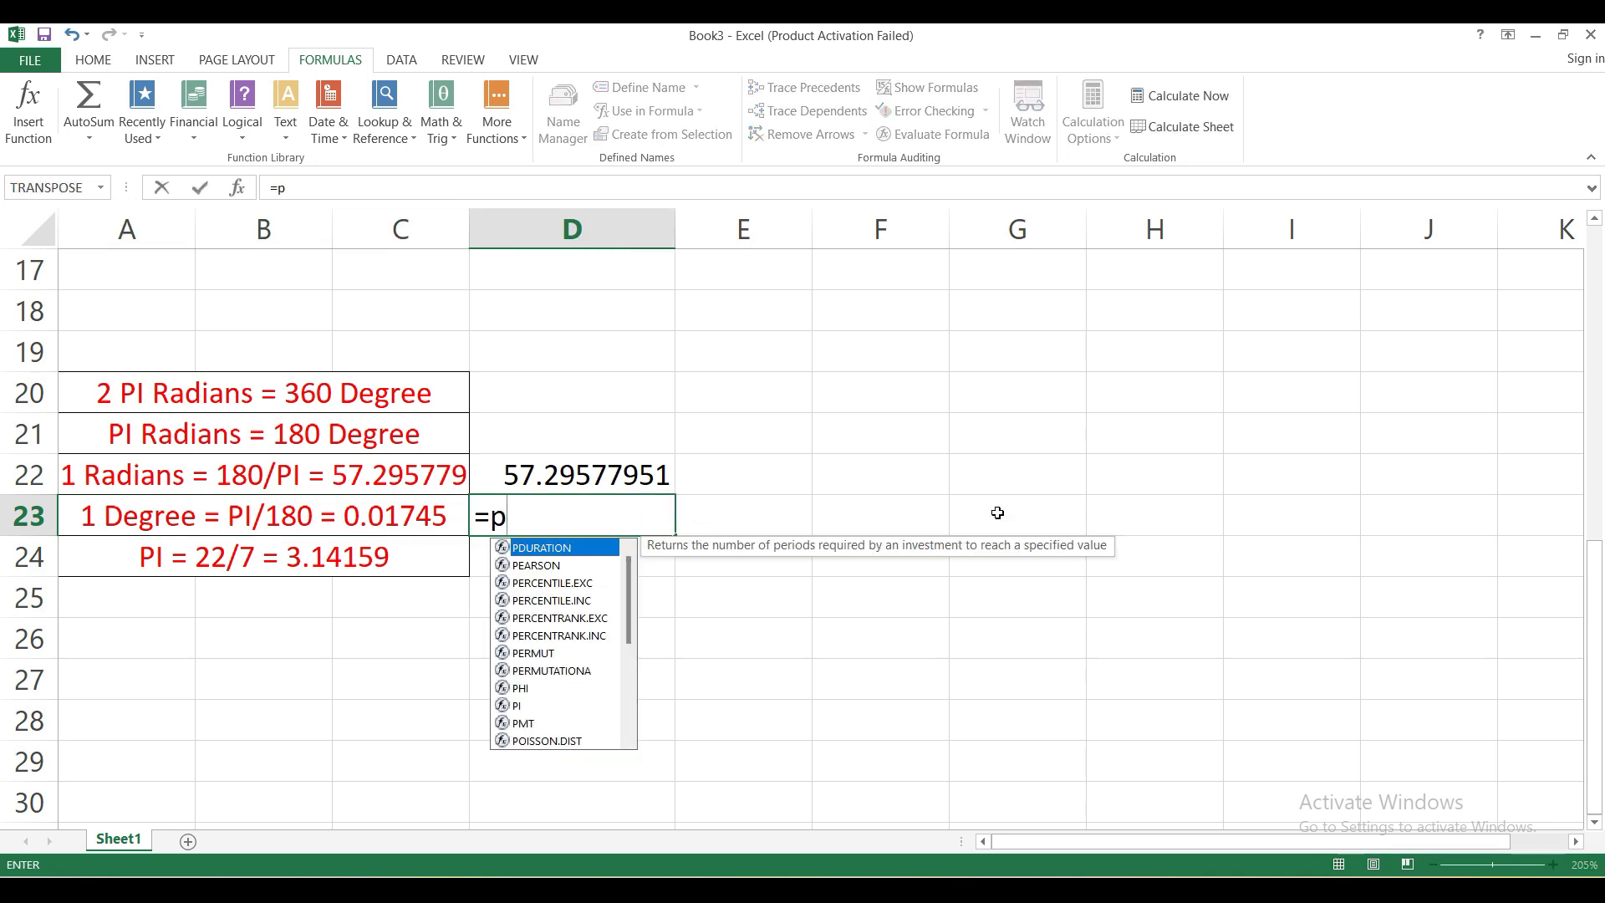
type("i()/")
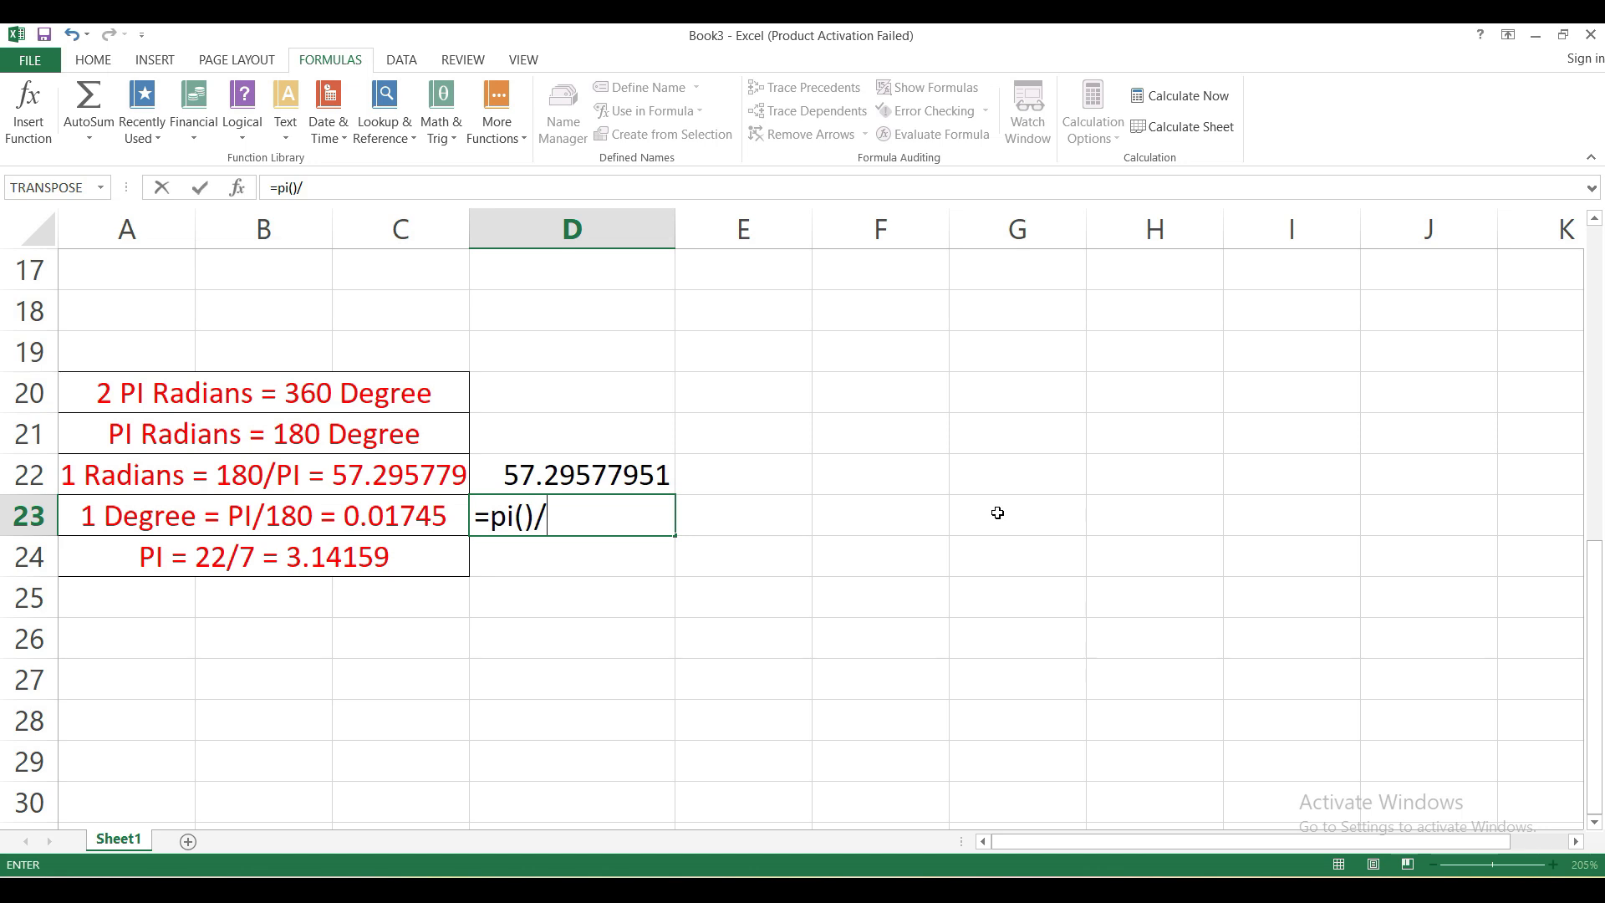
type("180")
key("Return")
left_click(516, 520)
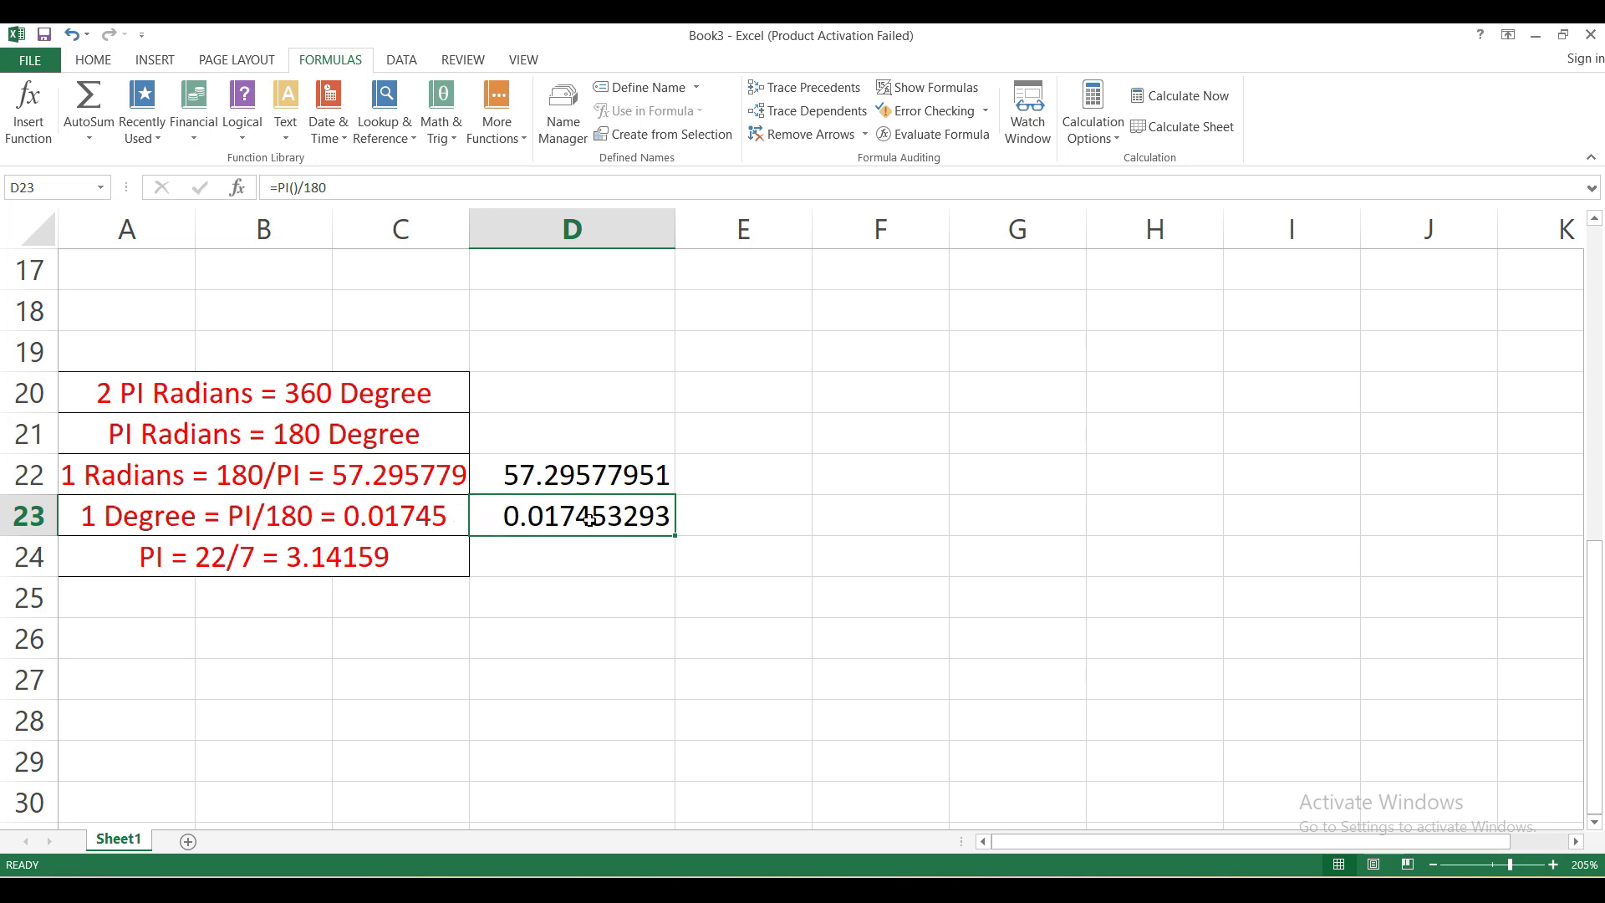
- Convert the first angle to radians by entering the formula =RADIANS(A4) in cell C4
scroll(583, 527, "up", 5)
left_click(394, 394)
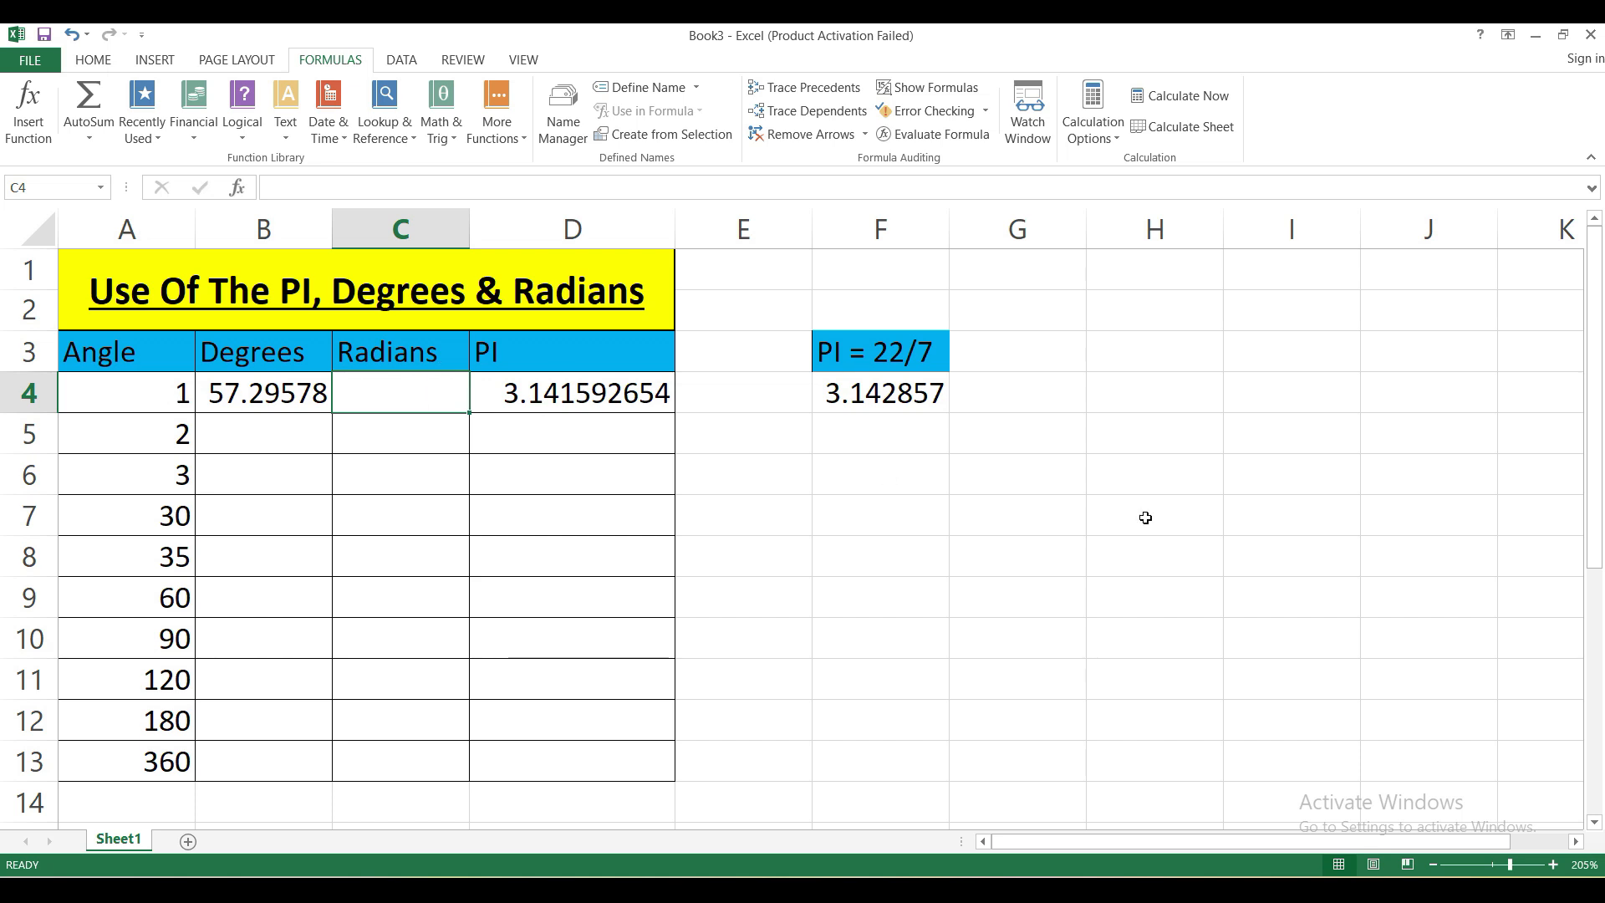
type("=rad")
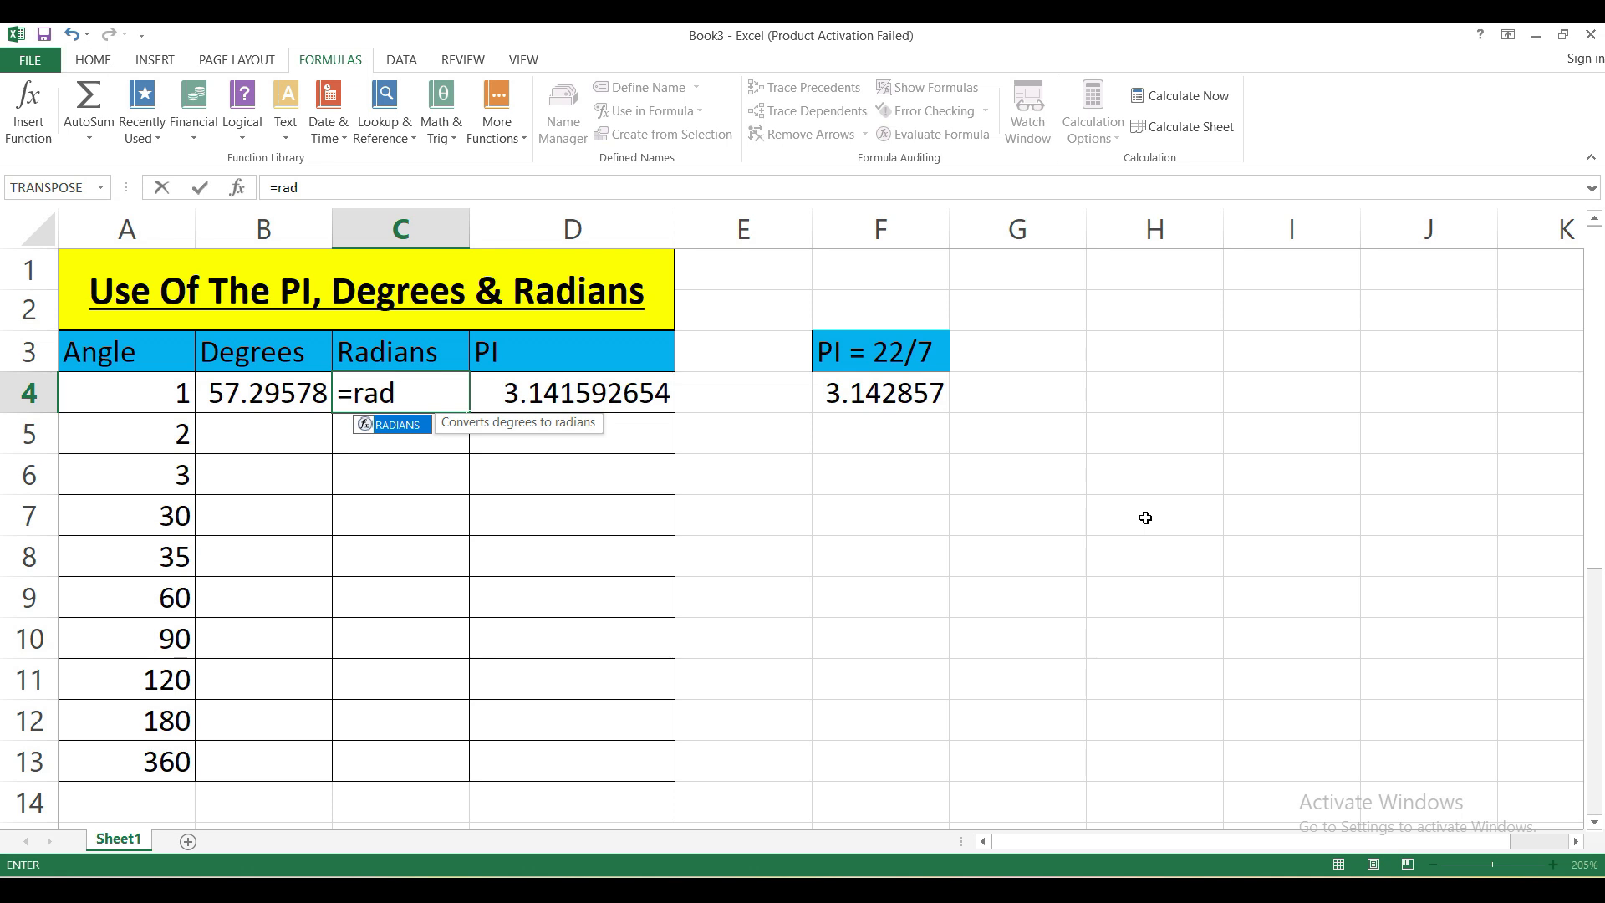
key("Tab")
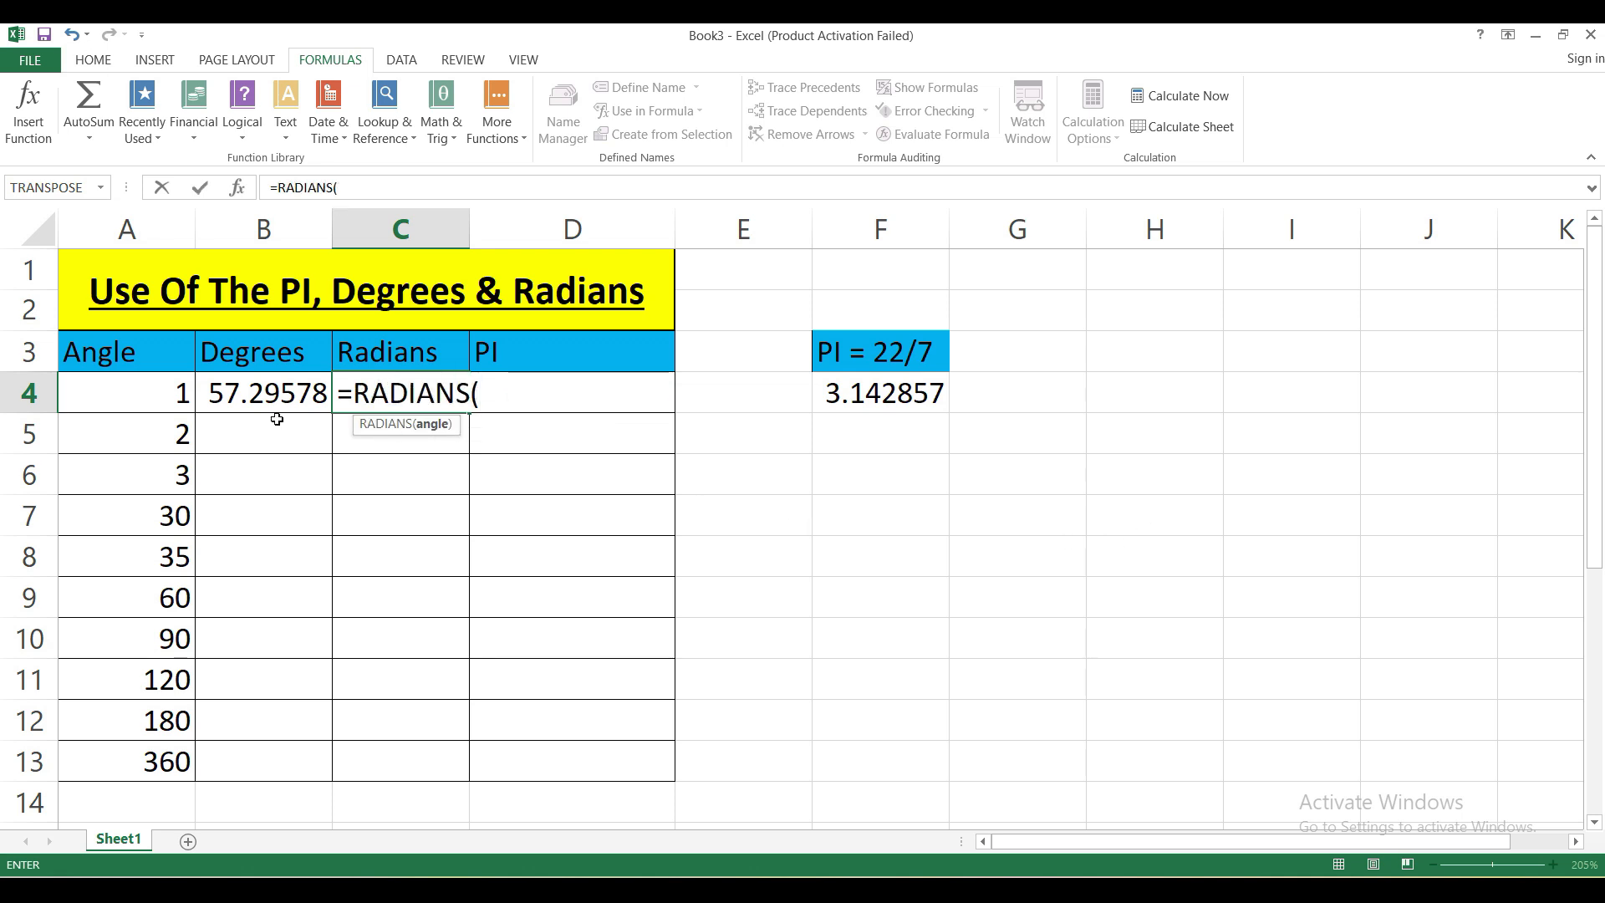
left_click(138, 406)
key("Return")
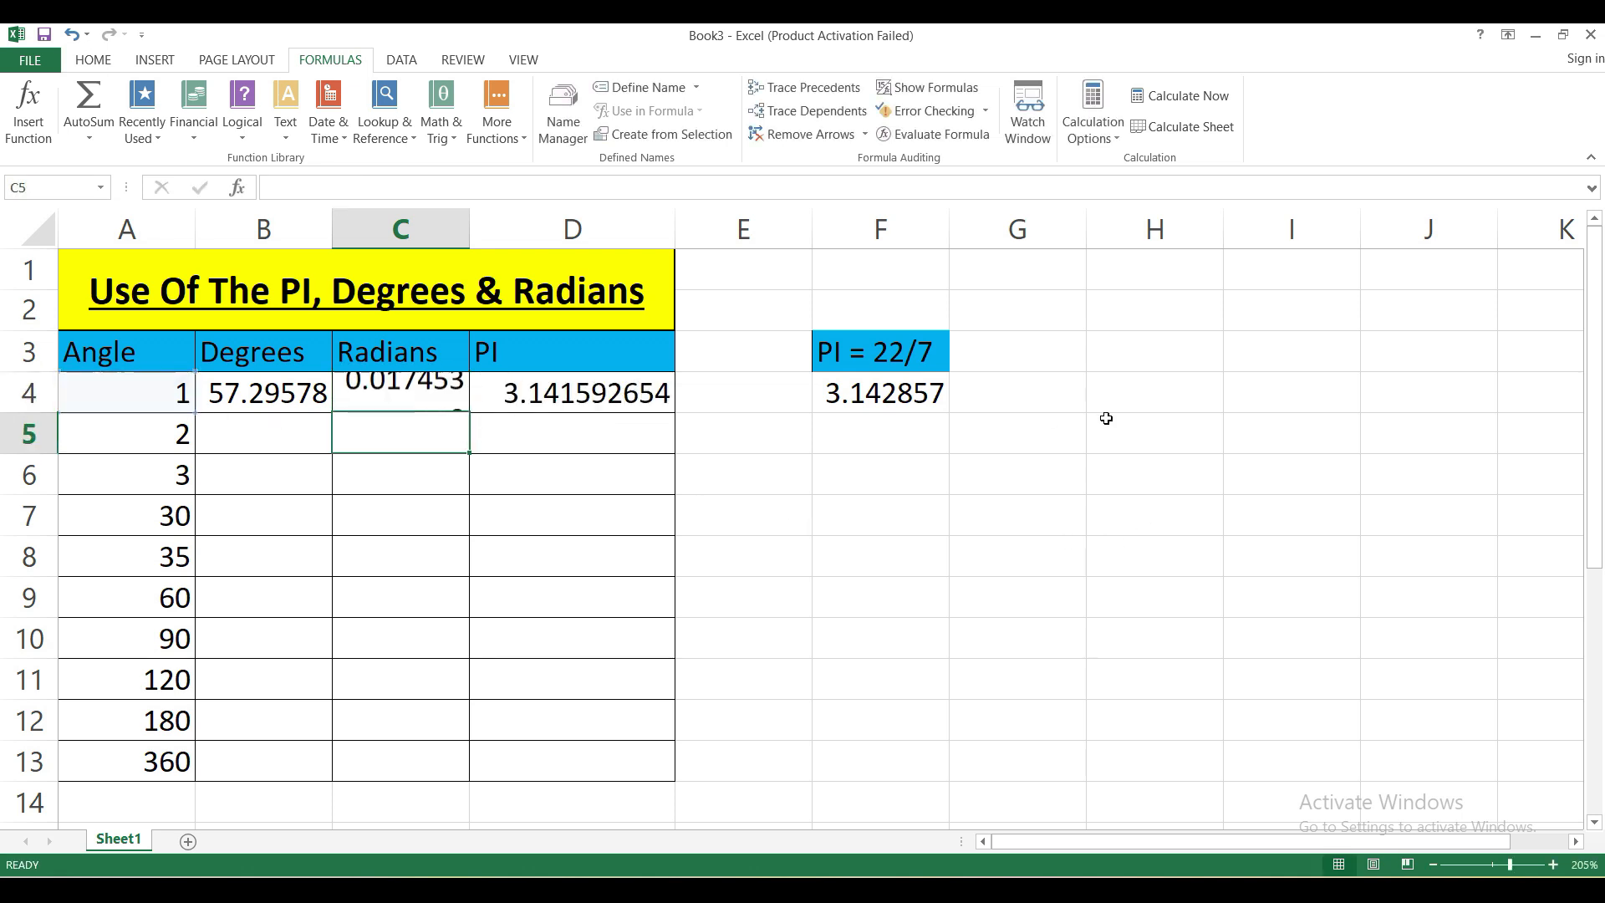
left_click(395, 393)
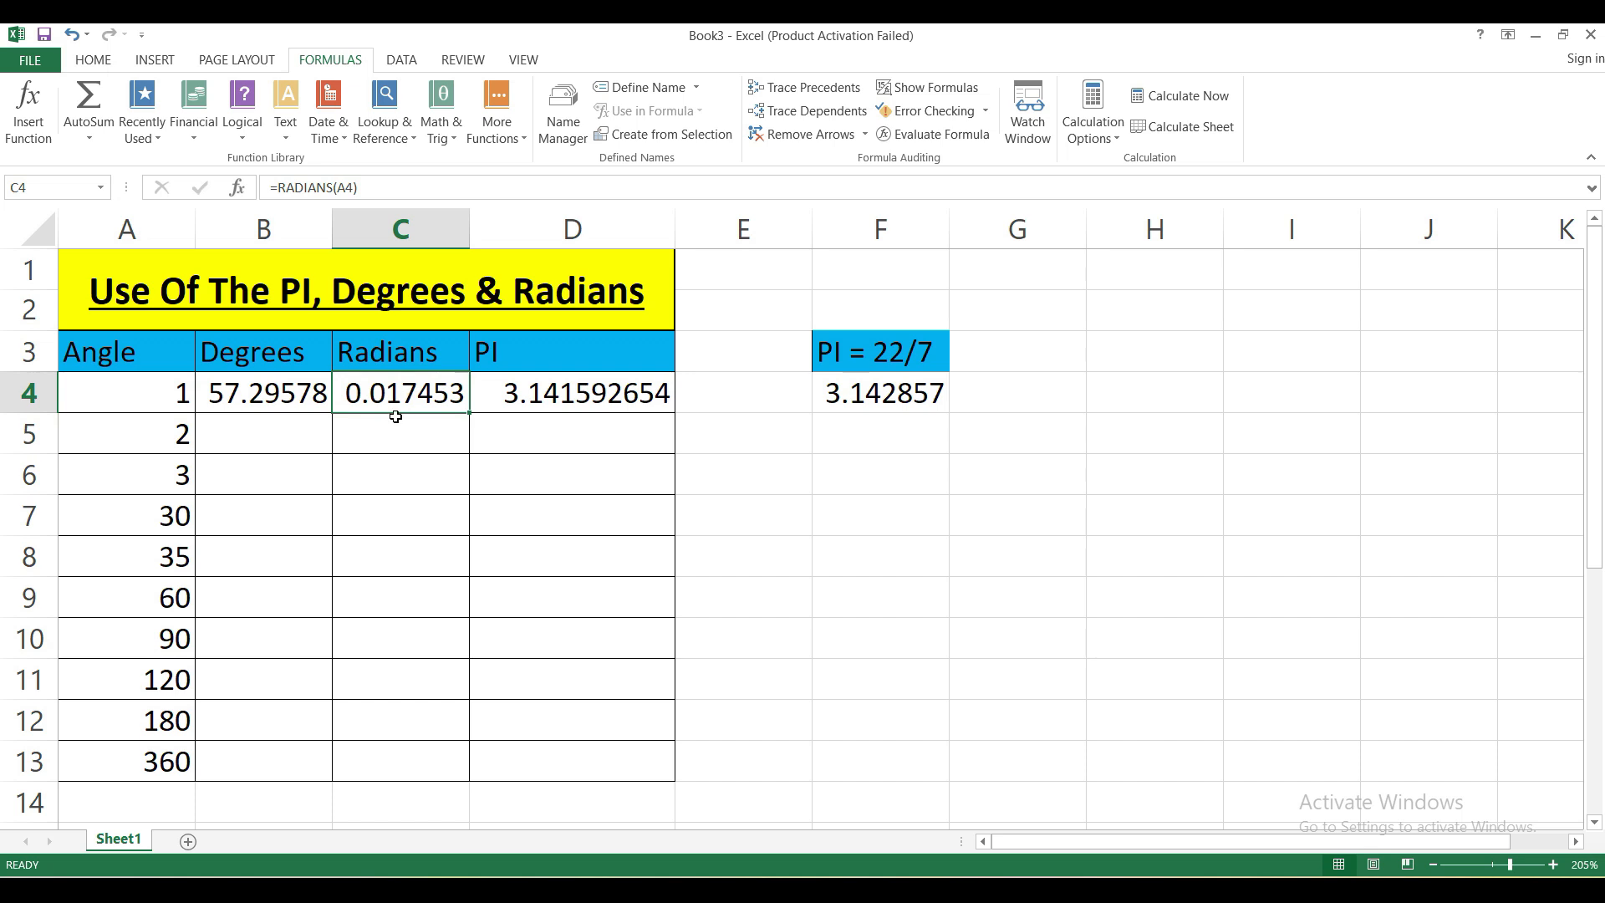
- Compare the first angle in A4 with its degrees and radians conversions in cells B4 and C4
left_click(278, 425)
left_click(276, 373)
left_click(138, 390)
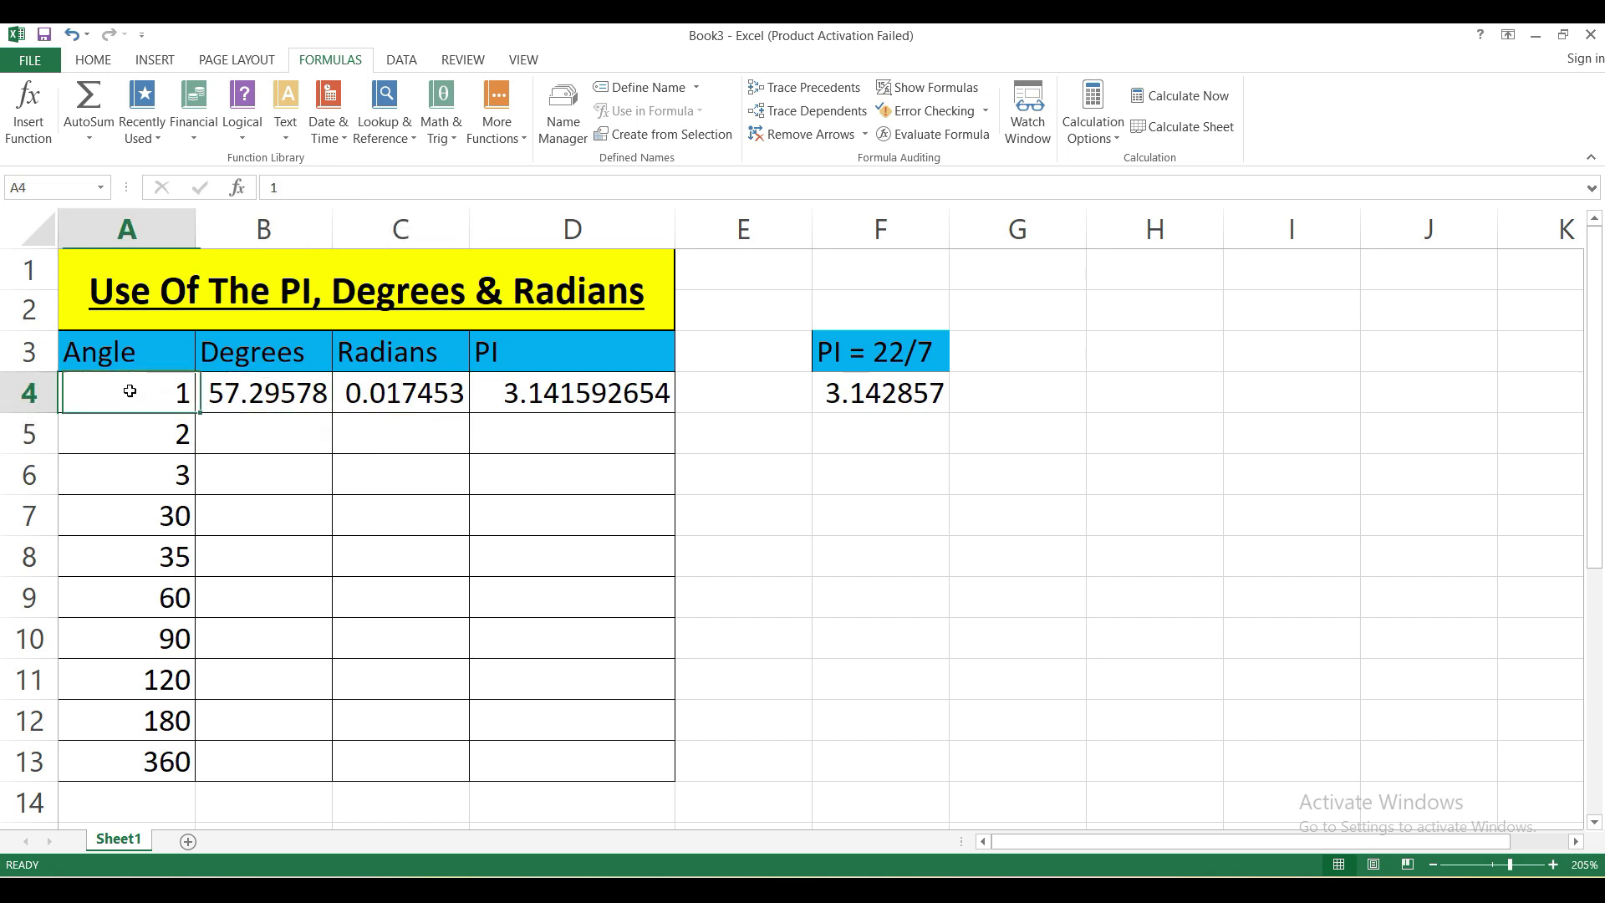
left_click(267, 390)
left_click(285, 422)
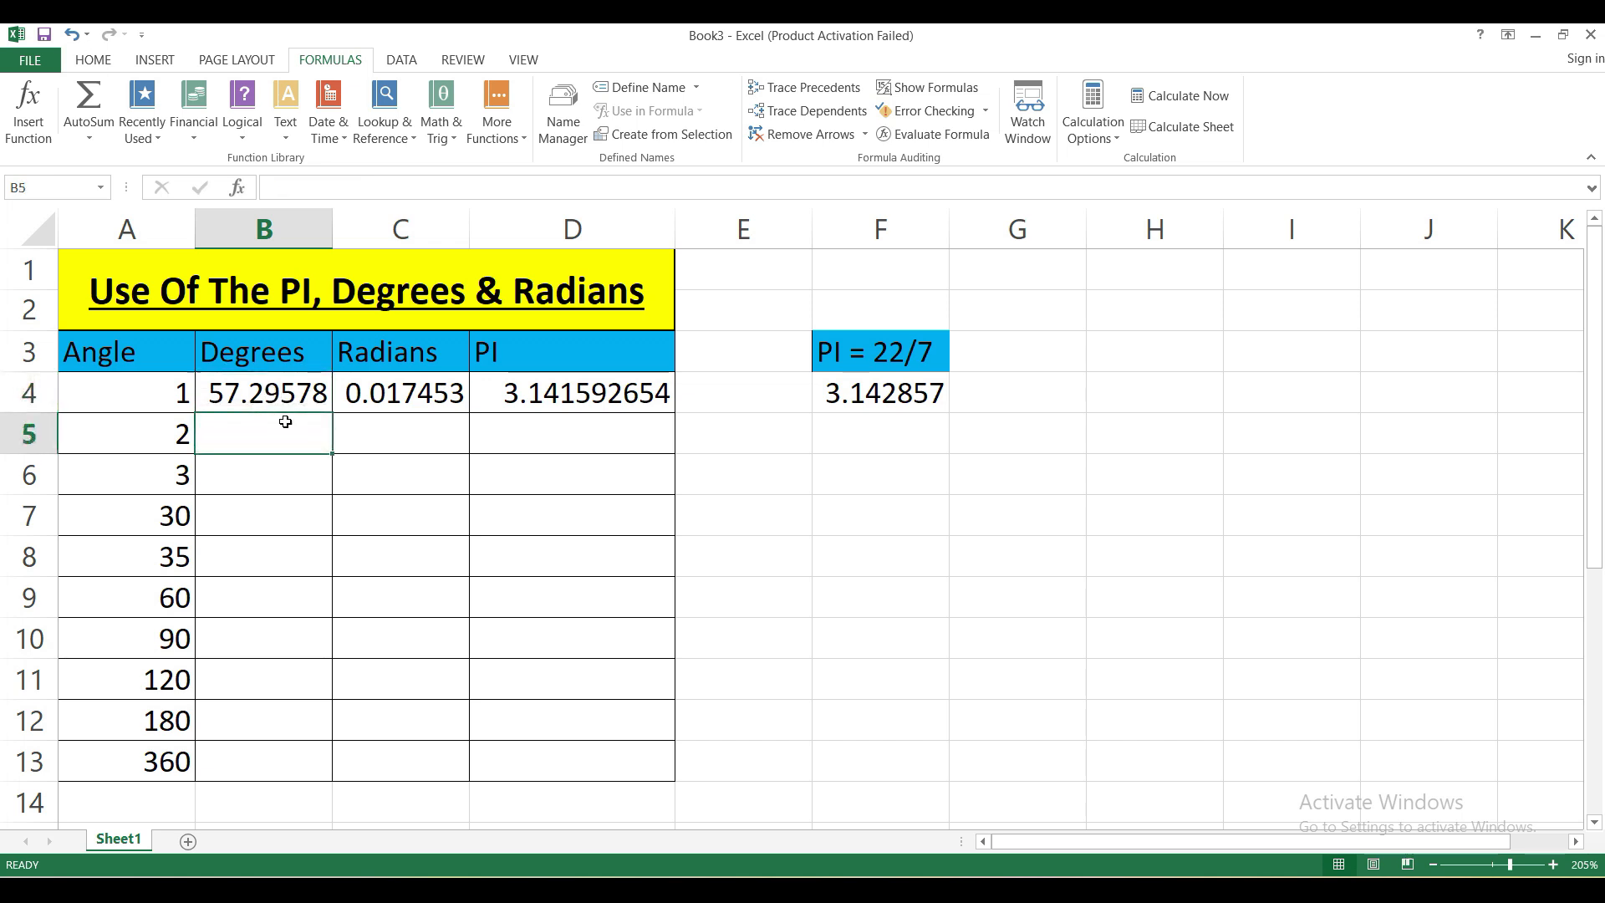
left_click(412, 397)
left_click(252, 395)
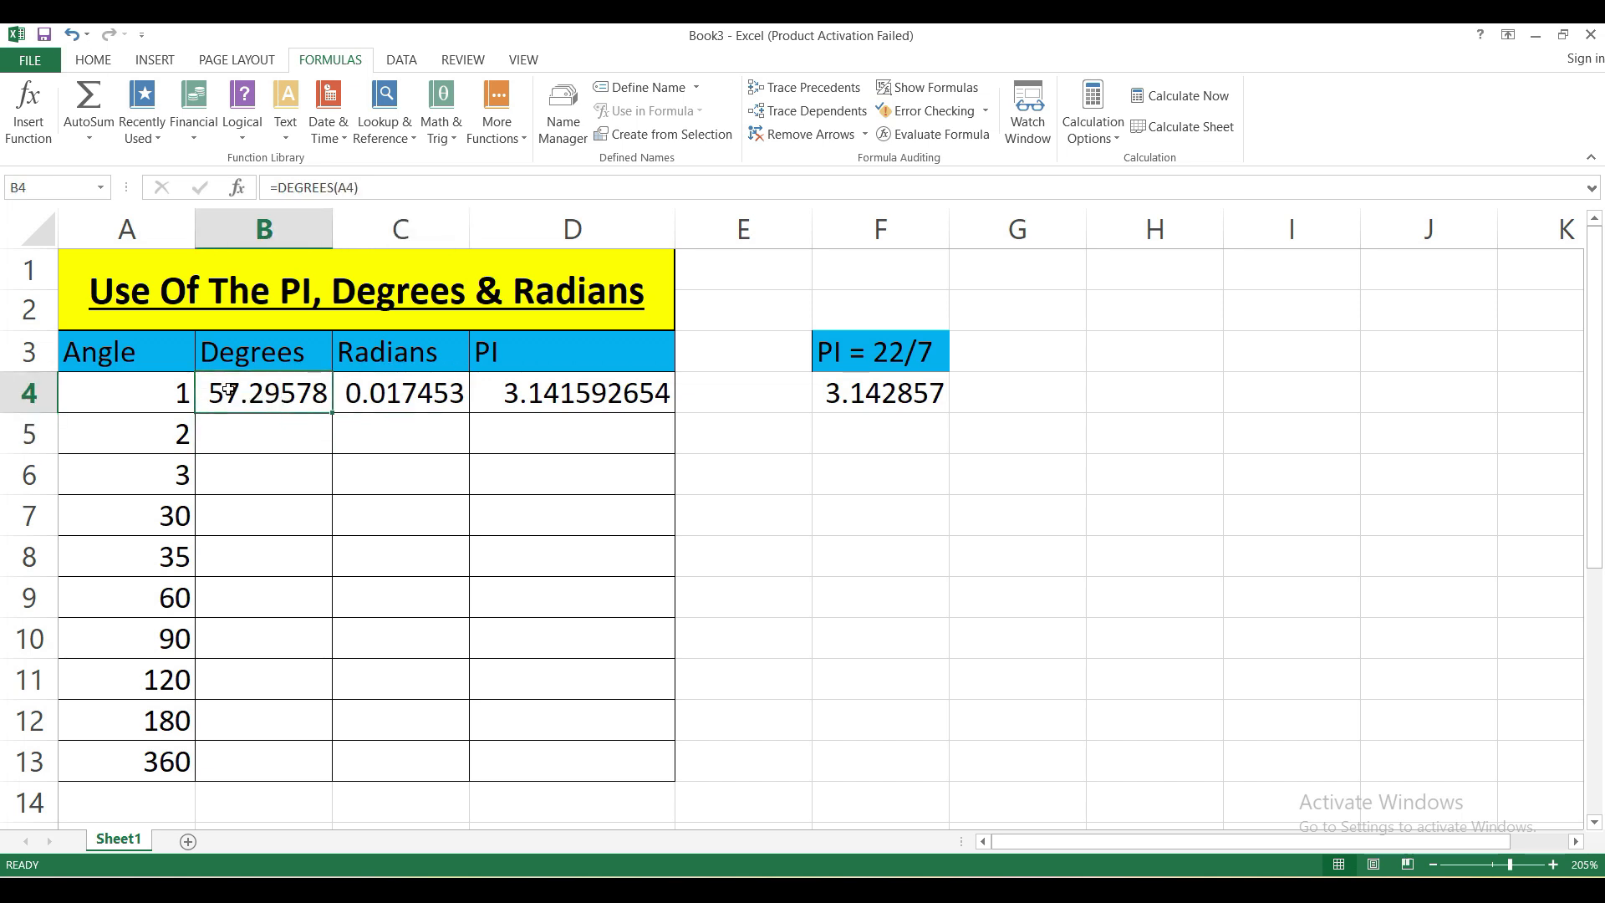
left_click(731, 388)
left_click(263, 397)
- Convert the degrees result in B4 back to radians with the formula =RADIANS(B4) in cell E5
left_click(742, 430)
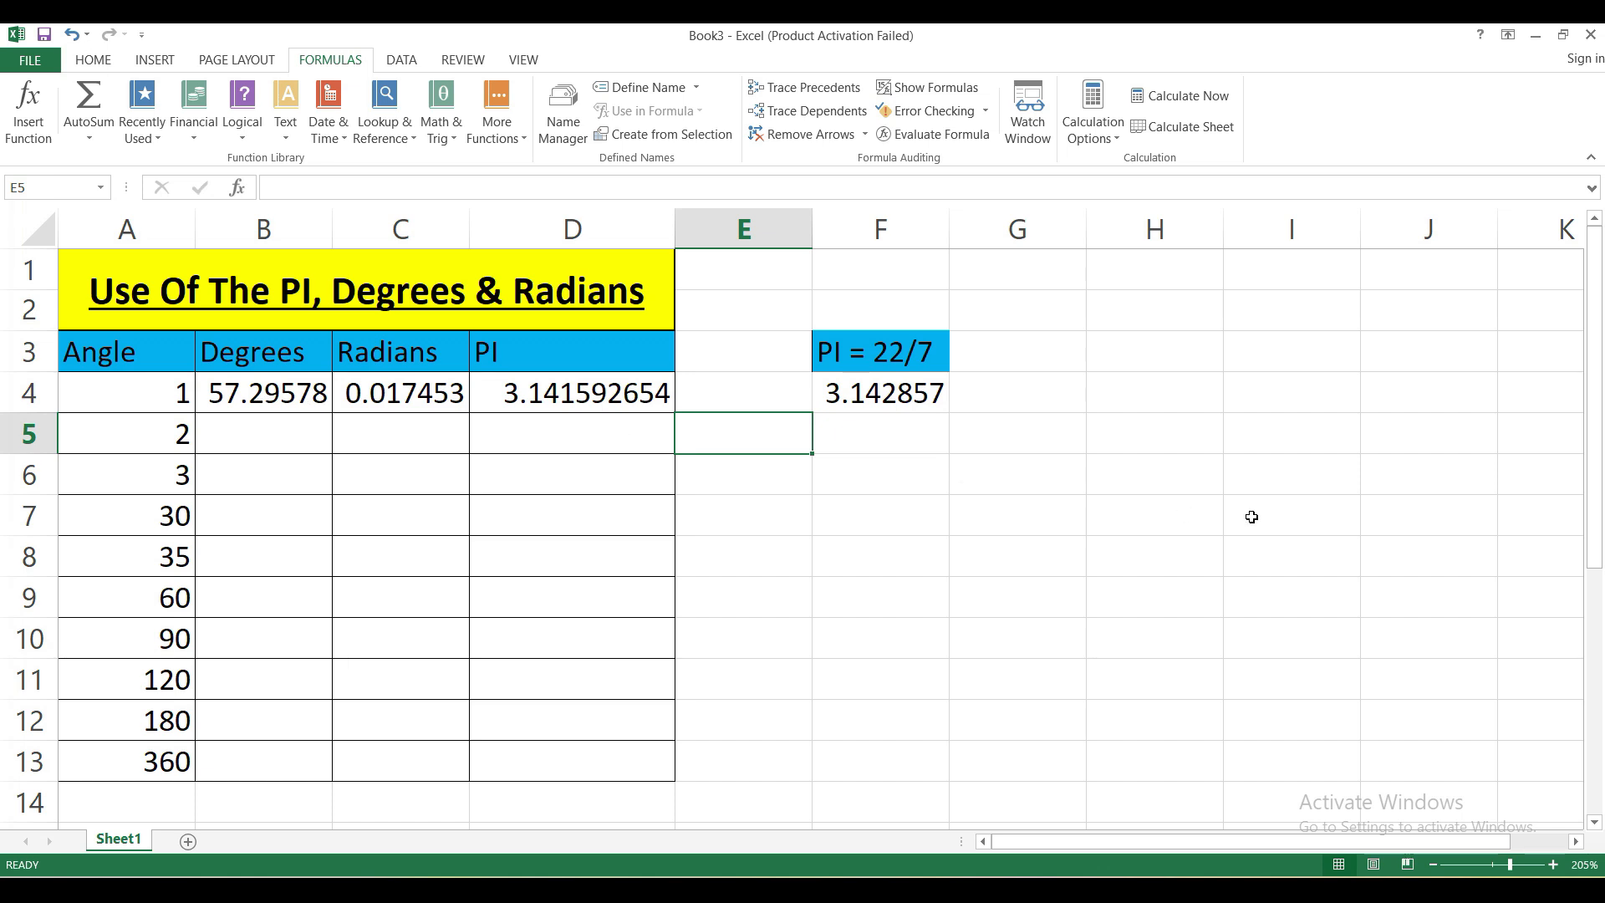
type("=")
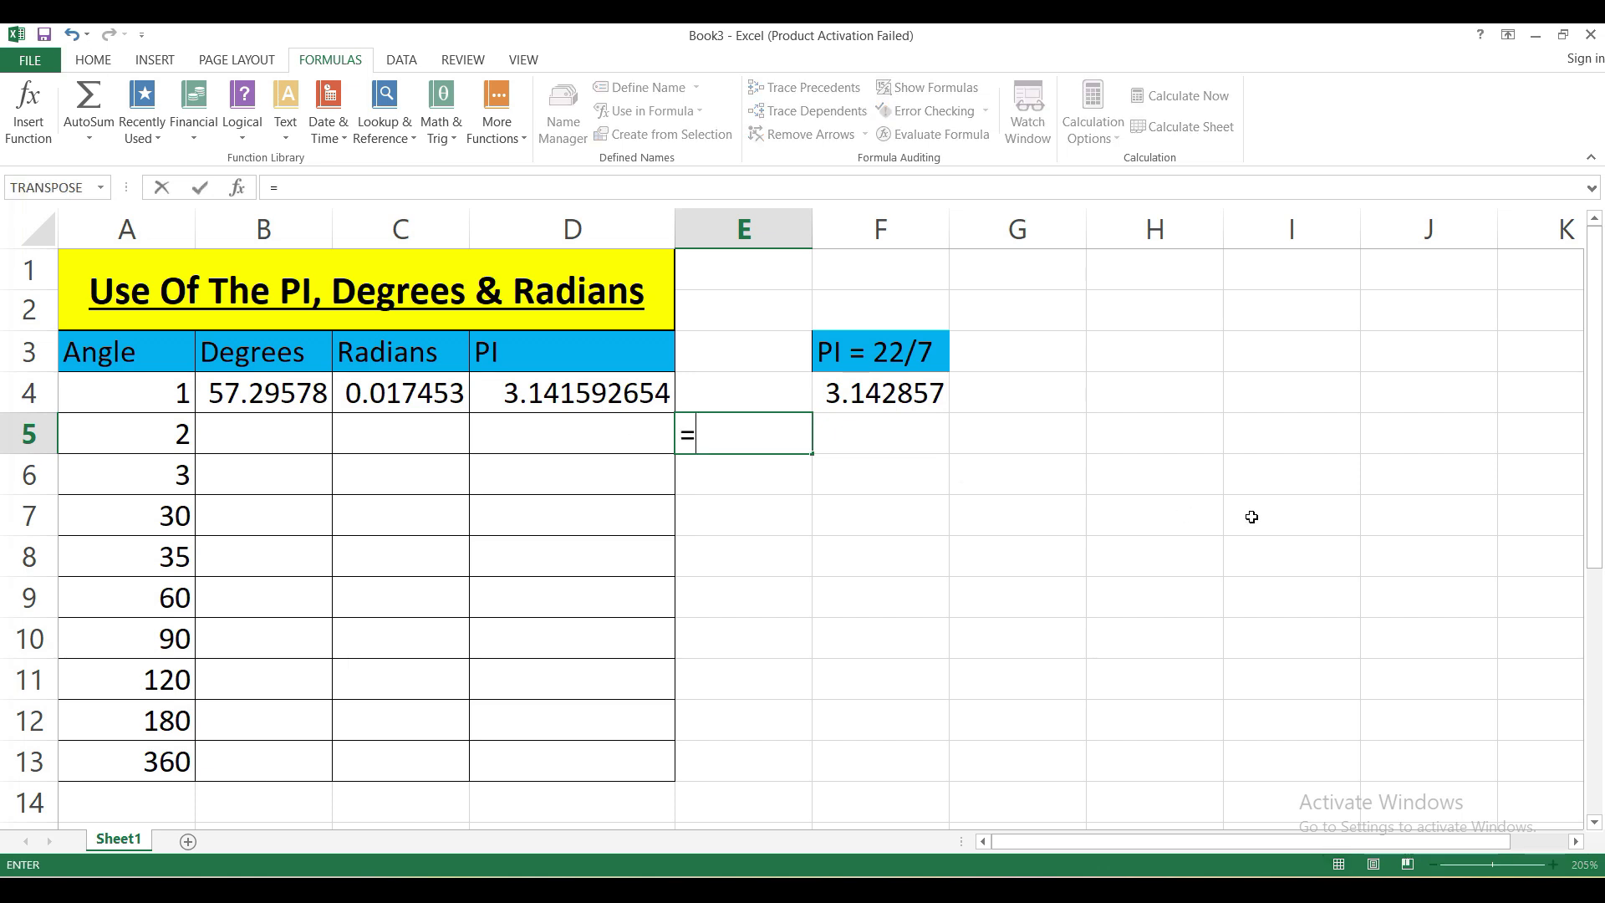
type("rad")
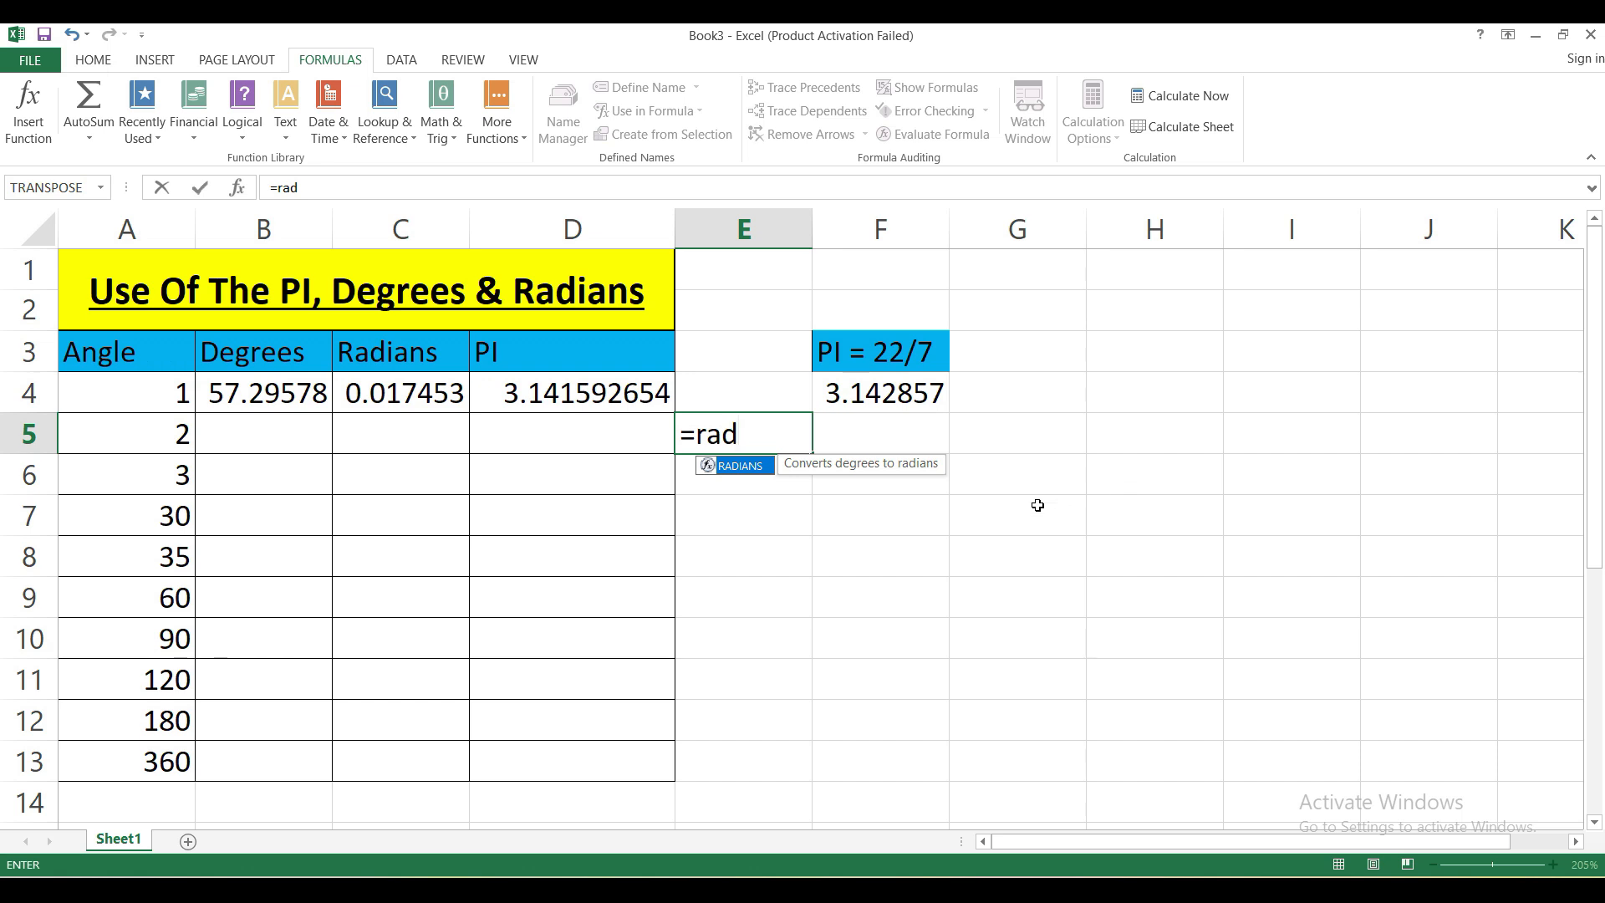
key("Tab")
left_click(281, 395)
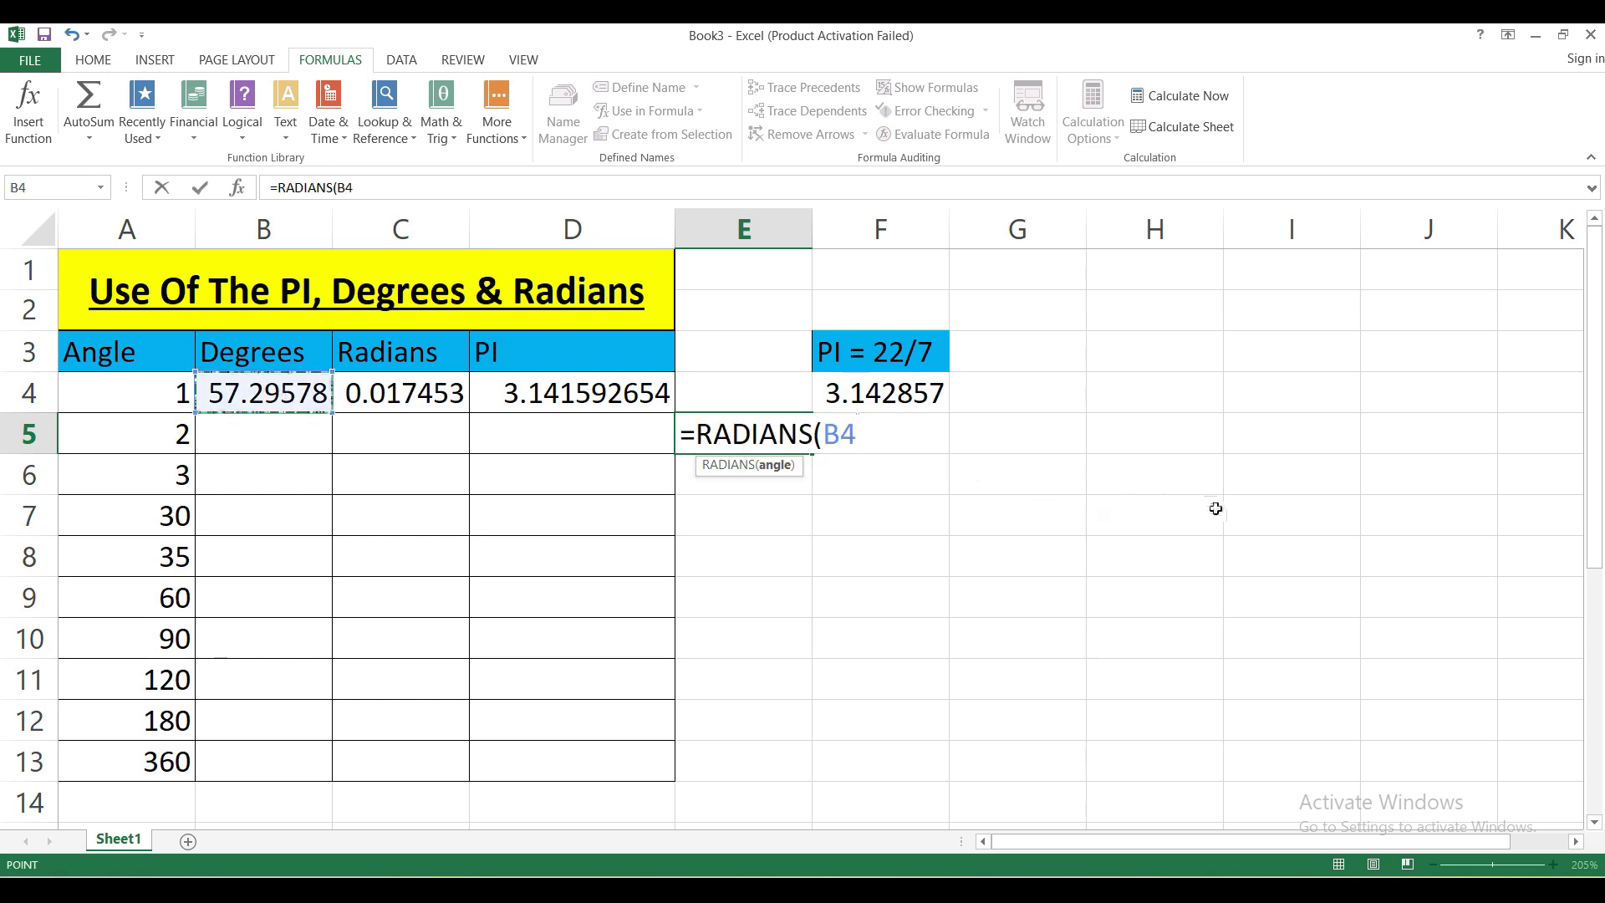
type(")")
key("Return")
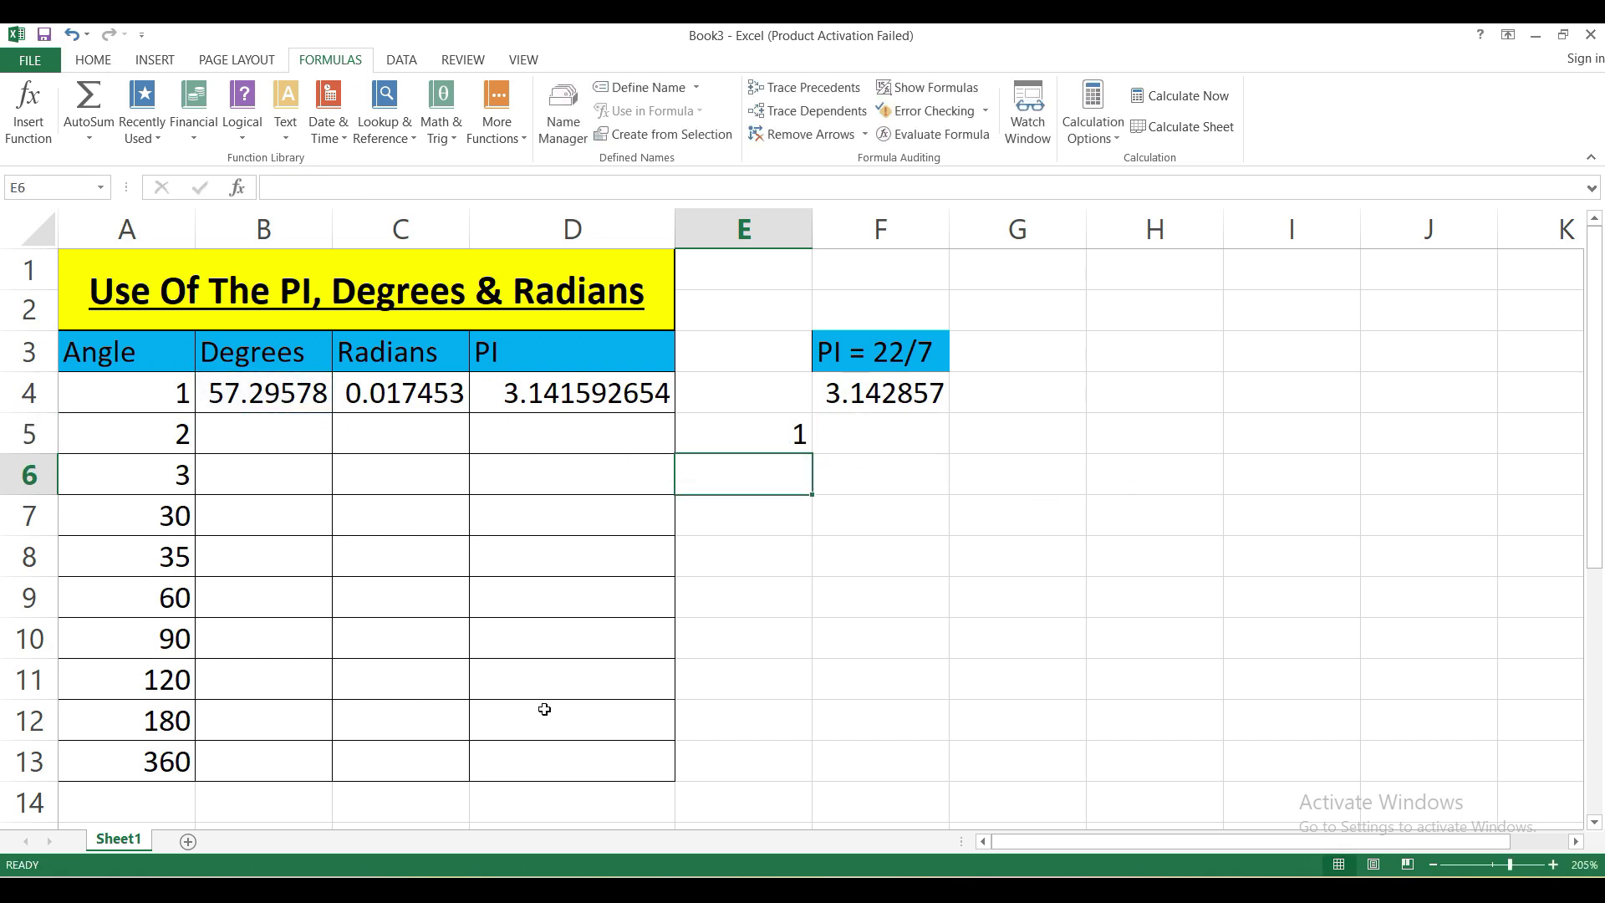
left_click(789, 425)
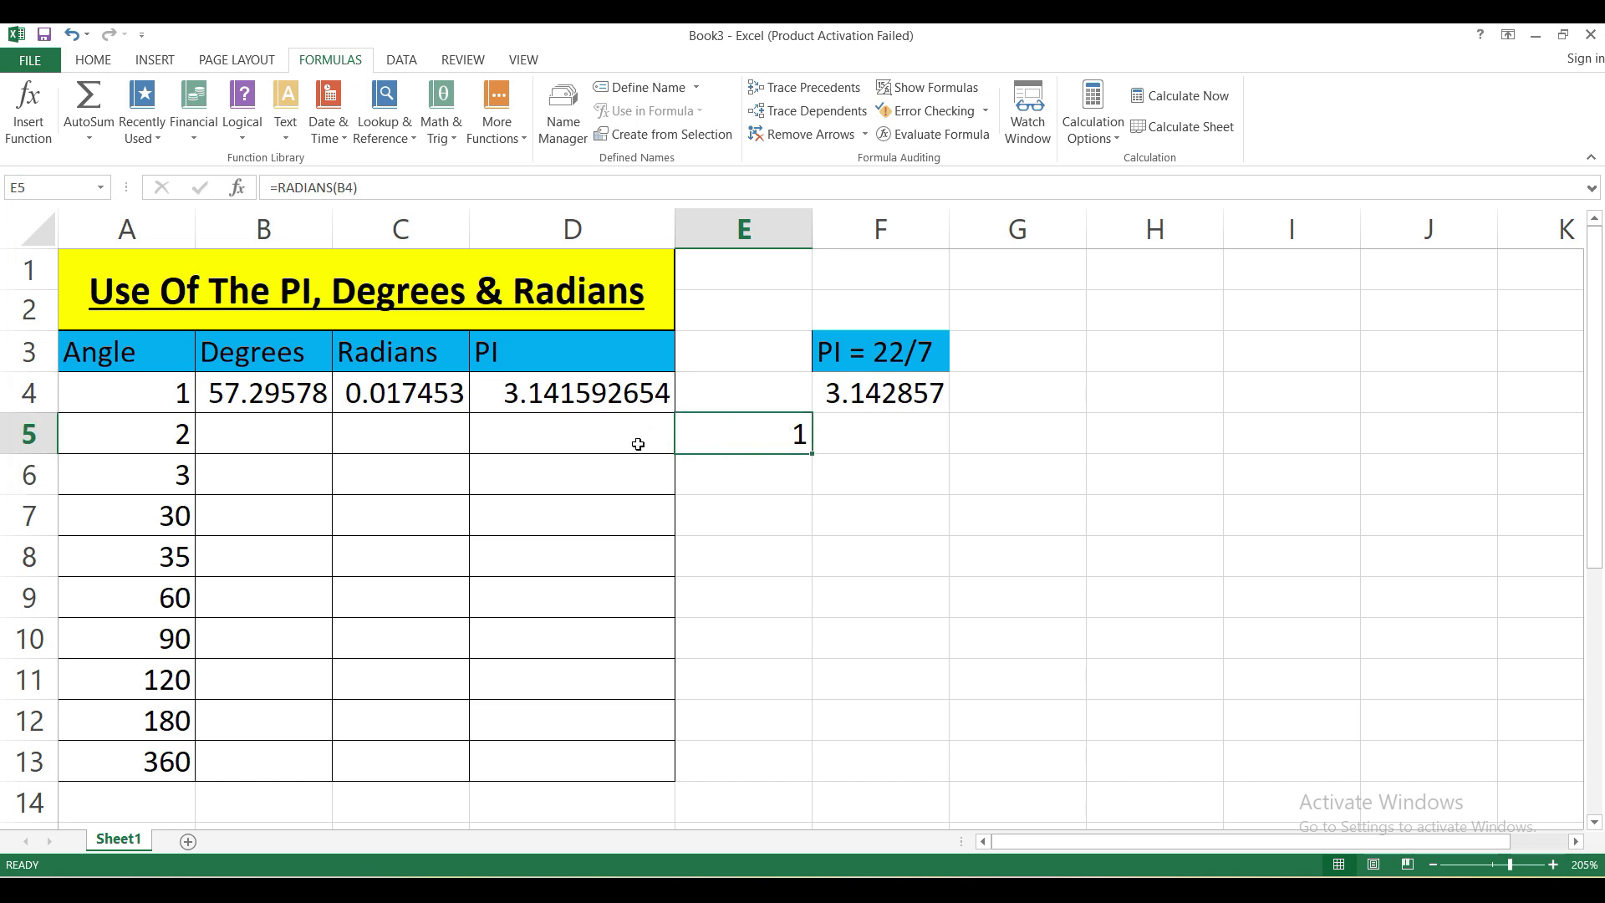
left_click(270, 395)
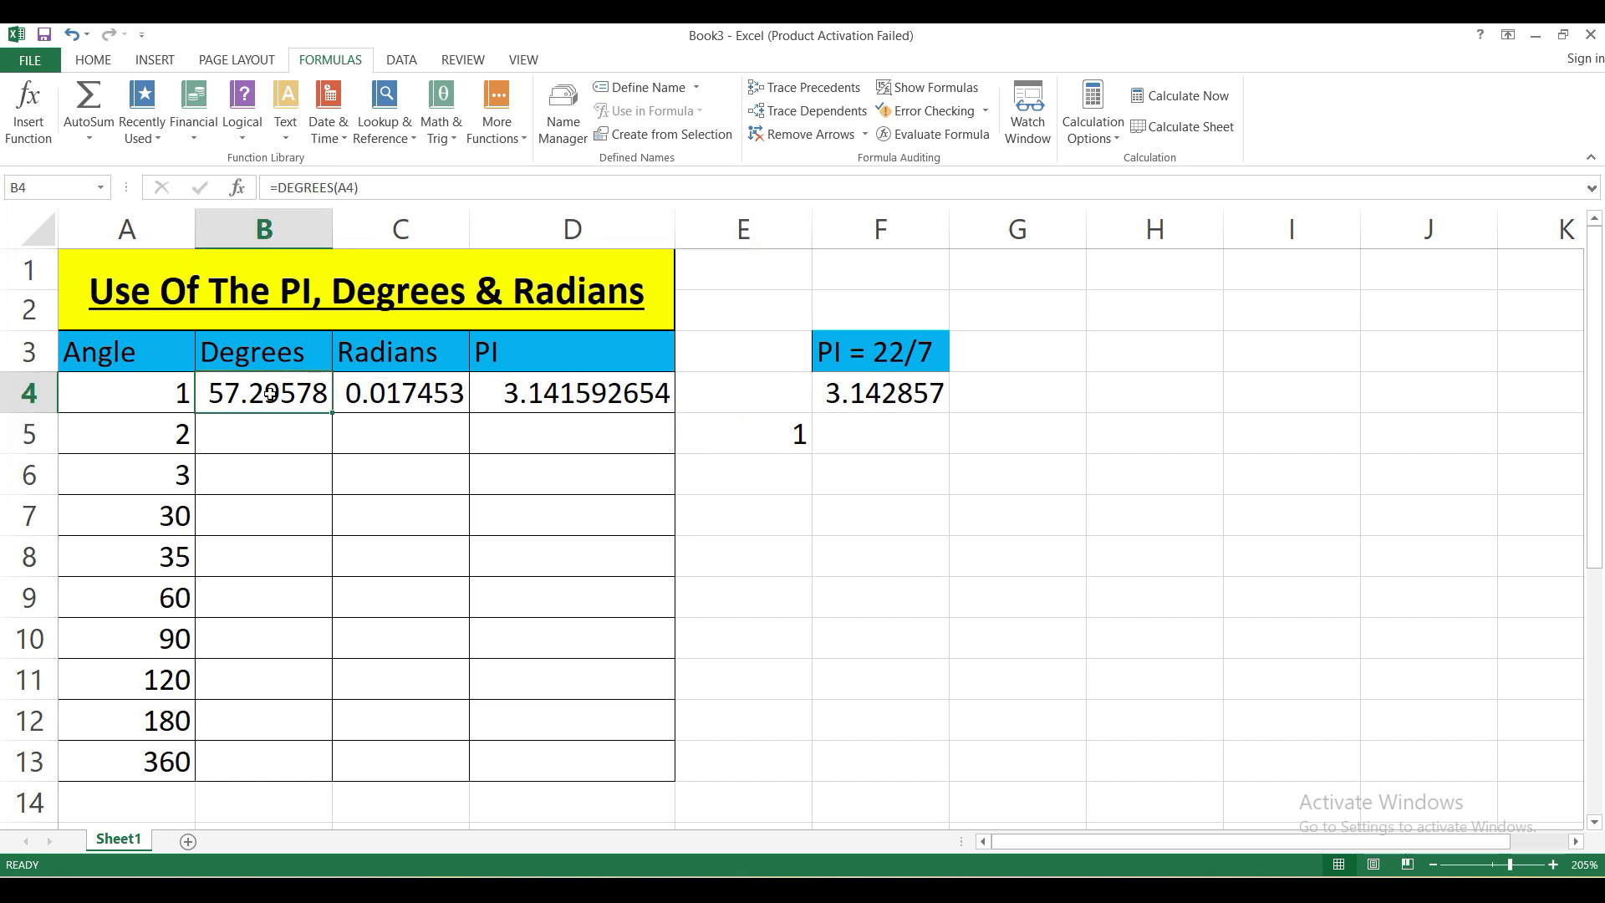
left_click(750, 421)
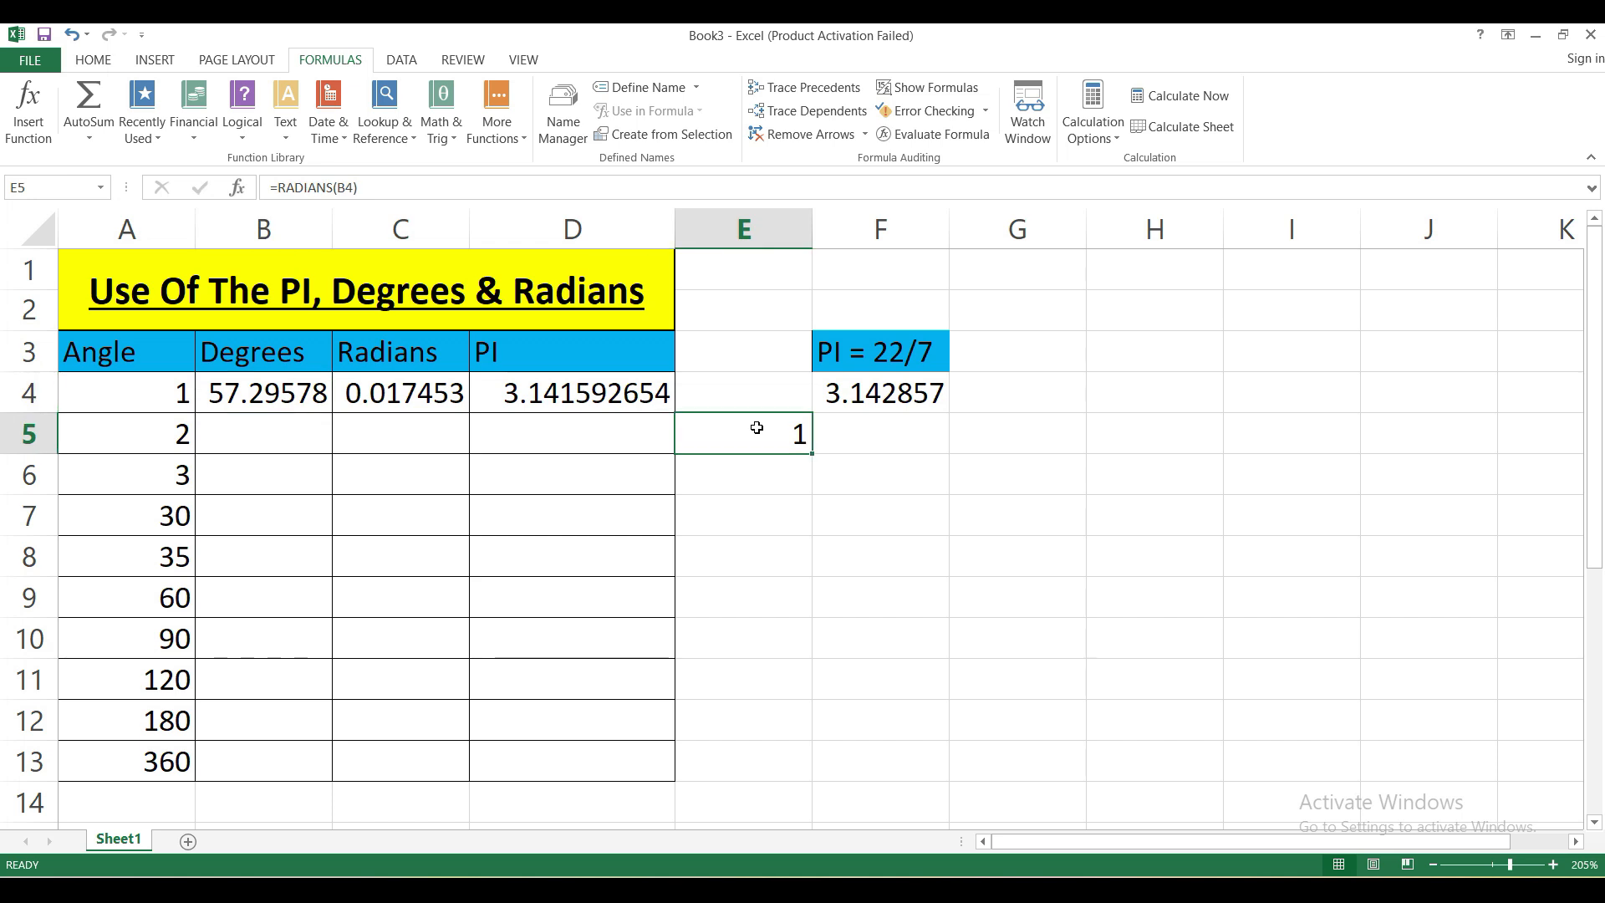
- Convert the radians result in C4 back to degrees with the formula =DEGREES(C4) in cell F5
left_click(435, 395)
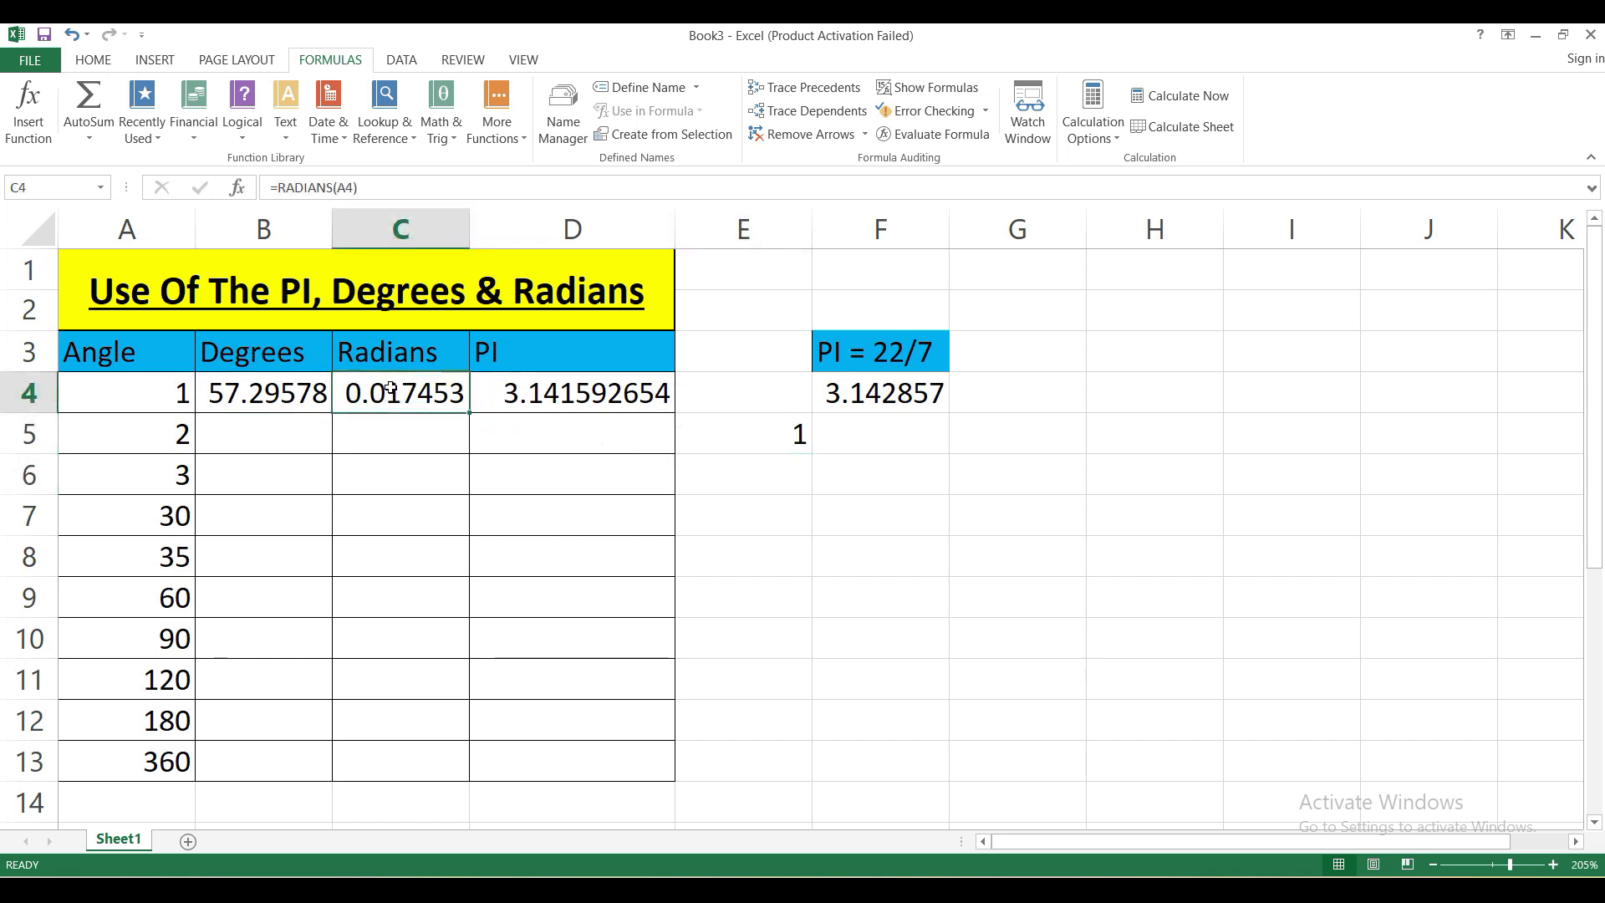
left_click(923, 468)
left_click(936, 439)
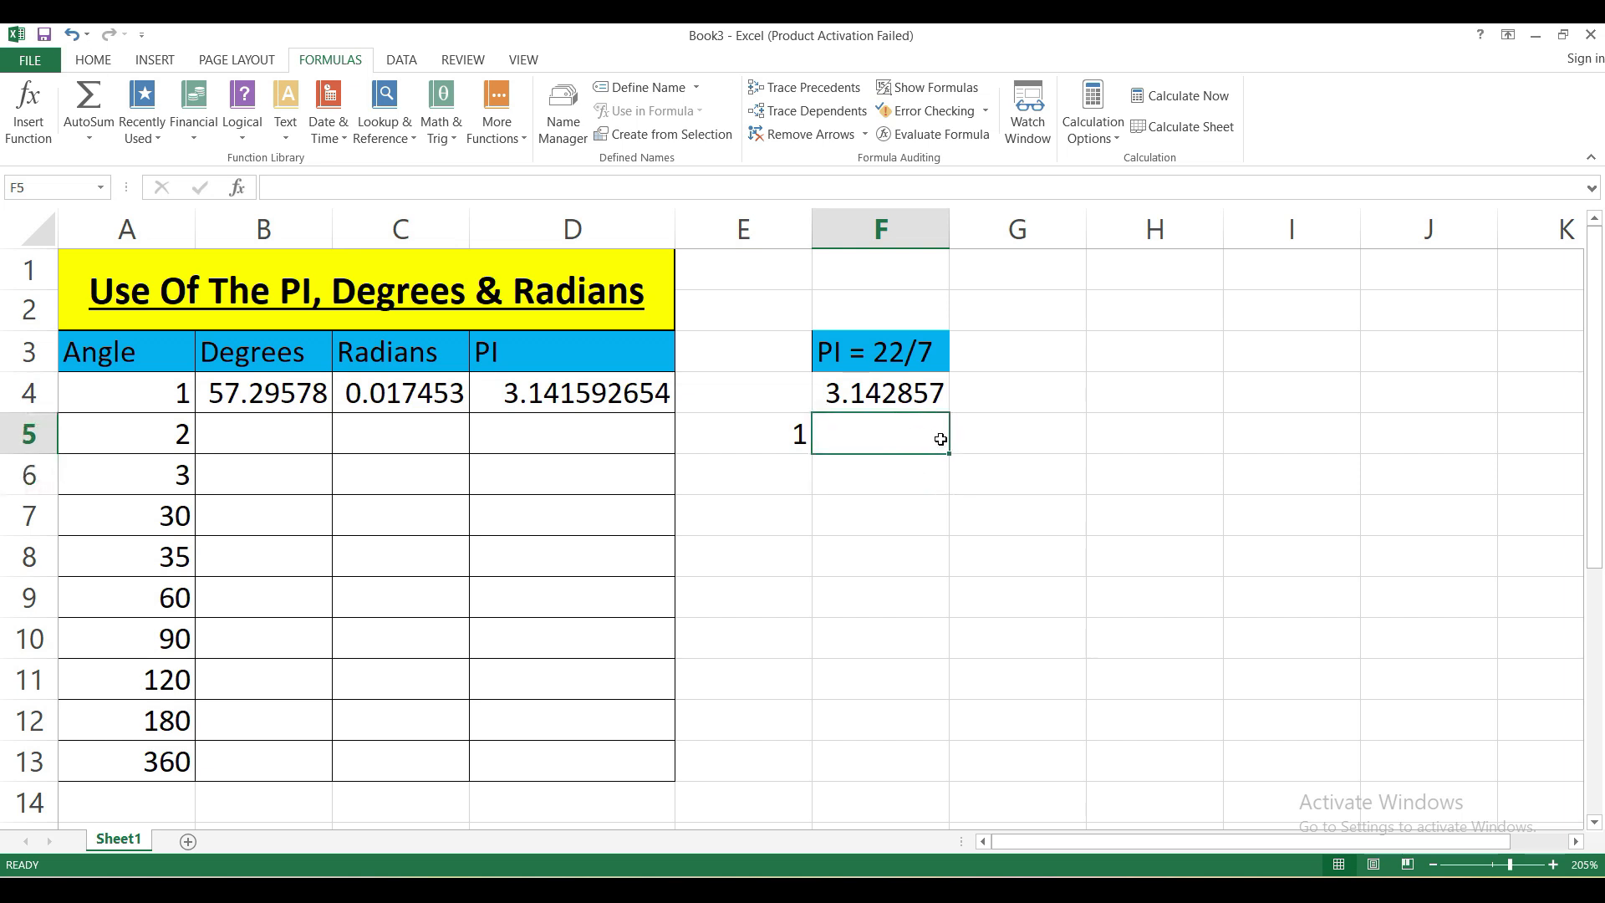
key("Left")
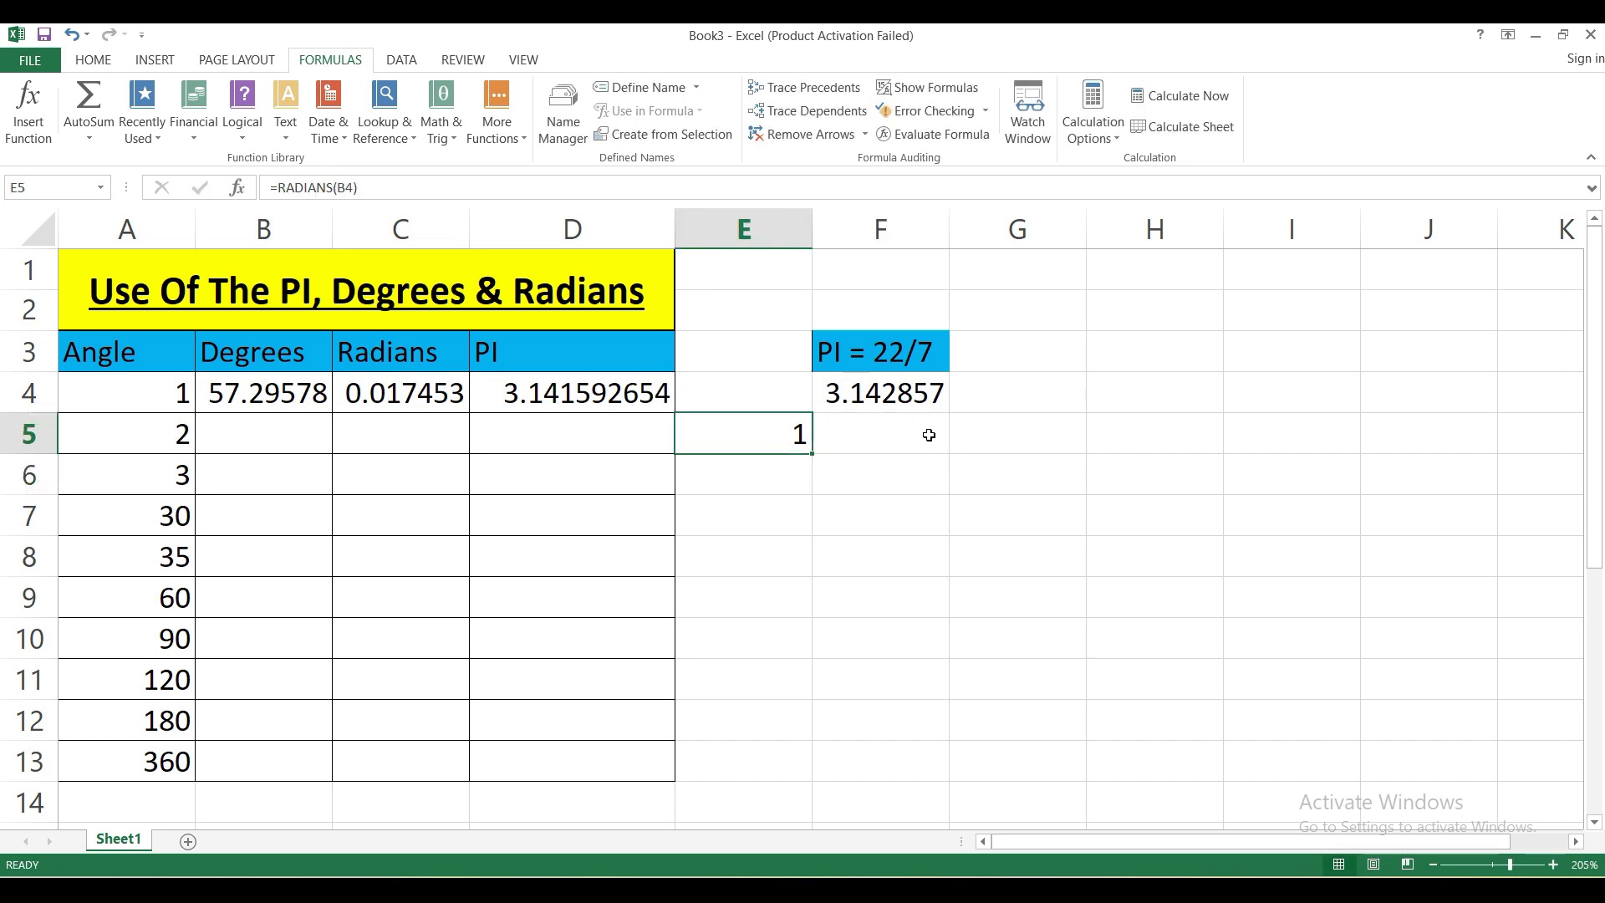
left_click(928, 434)
type("=de")
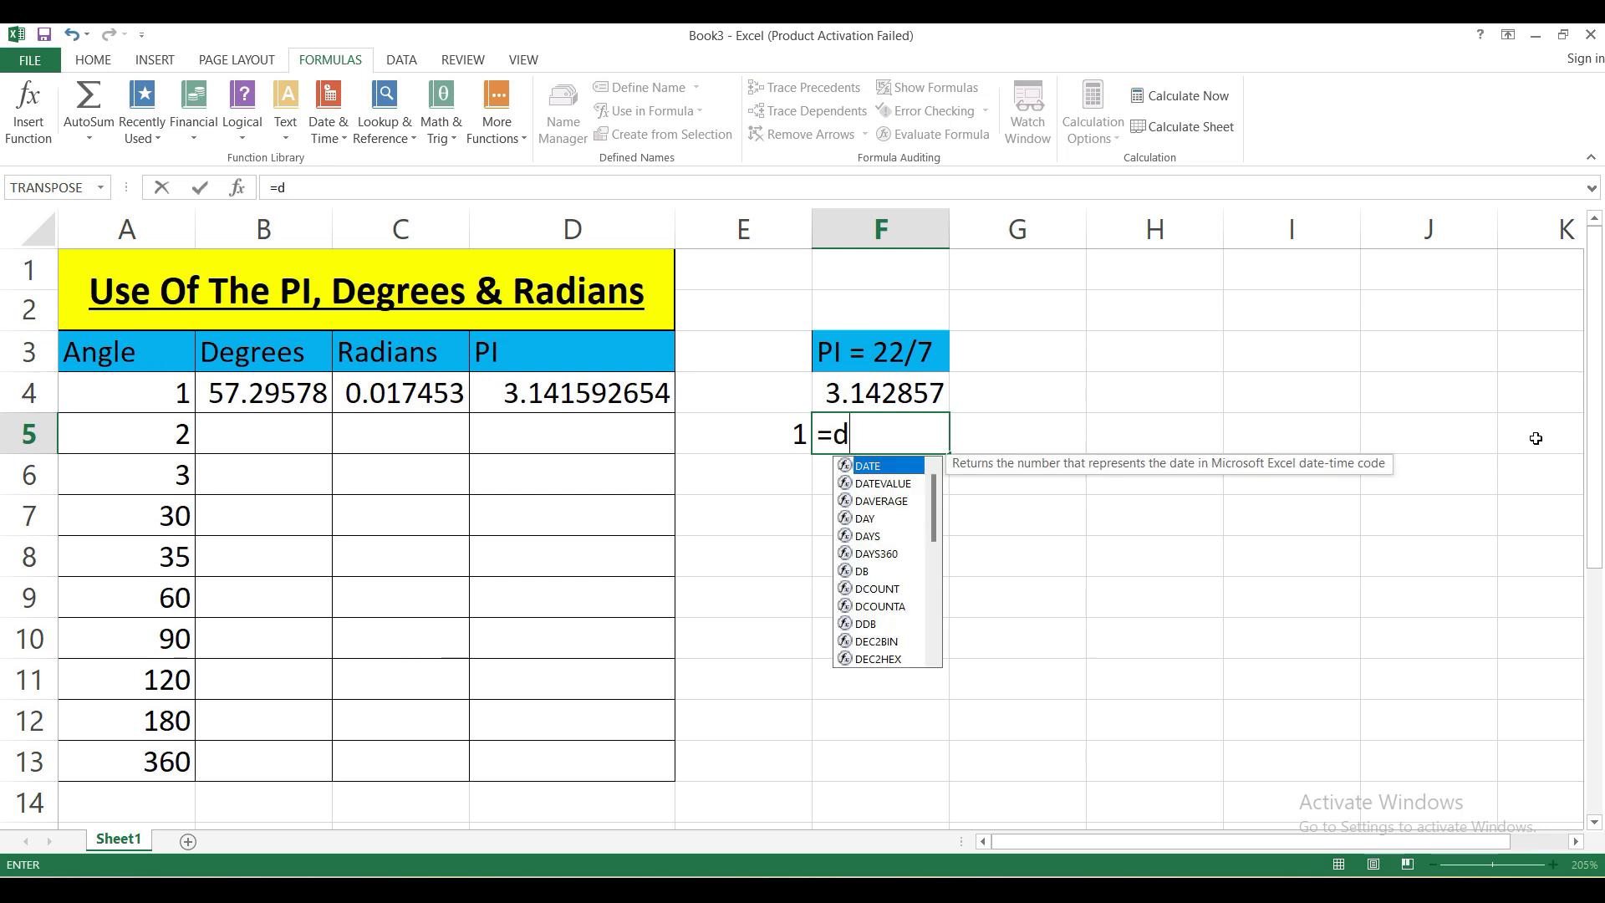
key("Down")
key("Down")
key("Down")
key("Down")
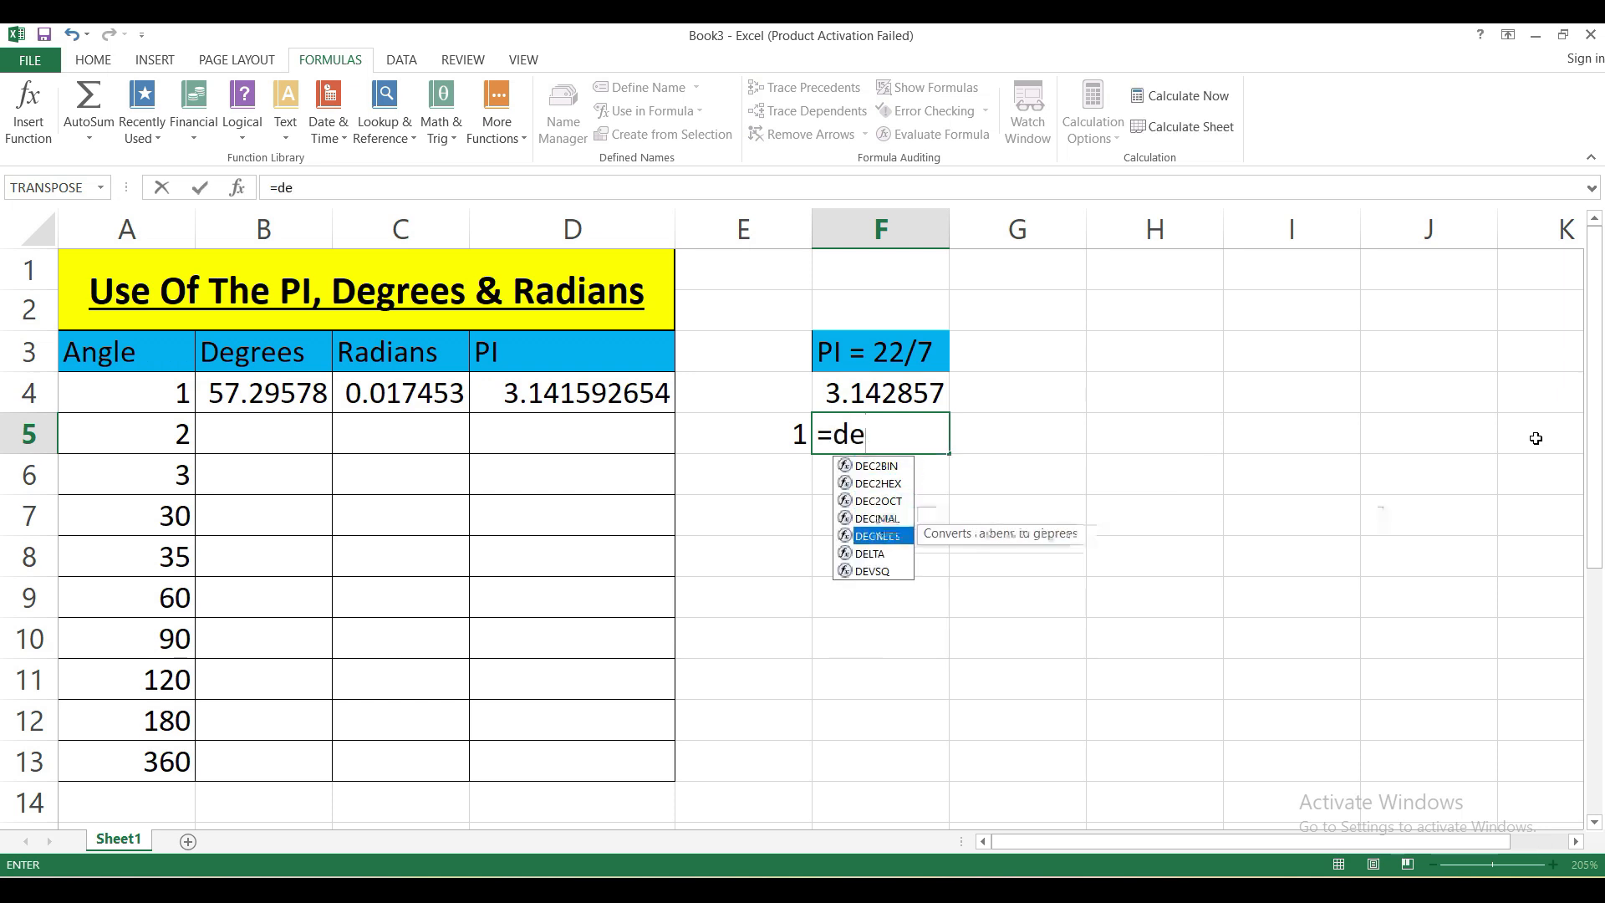
key("Tab")
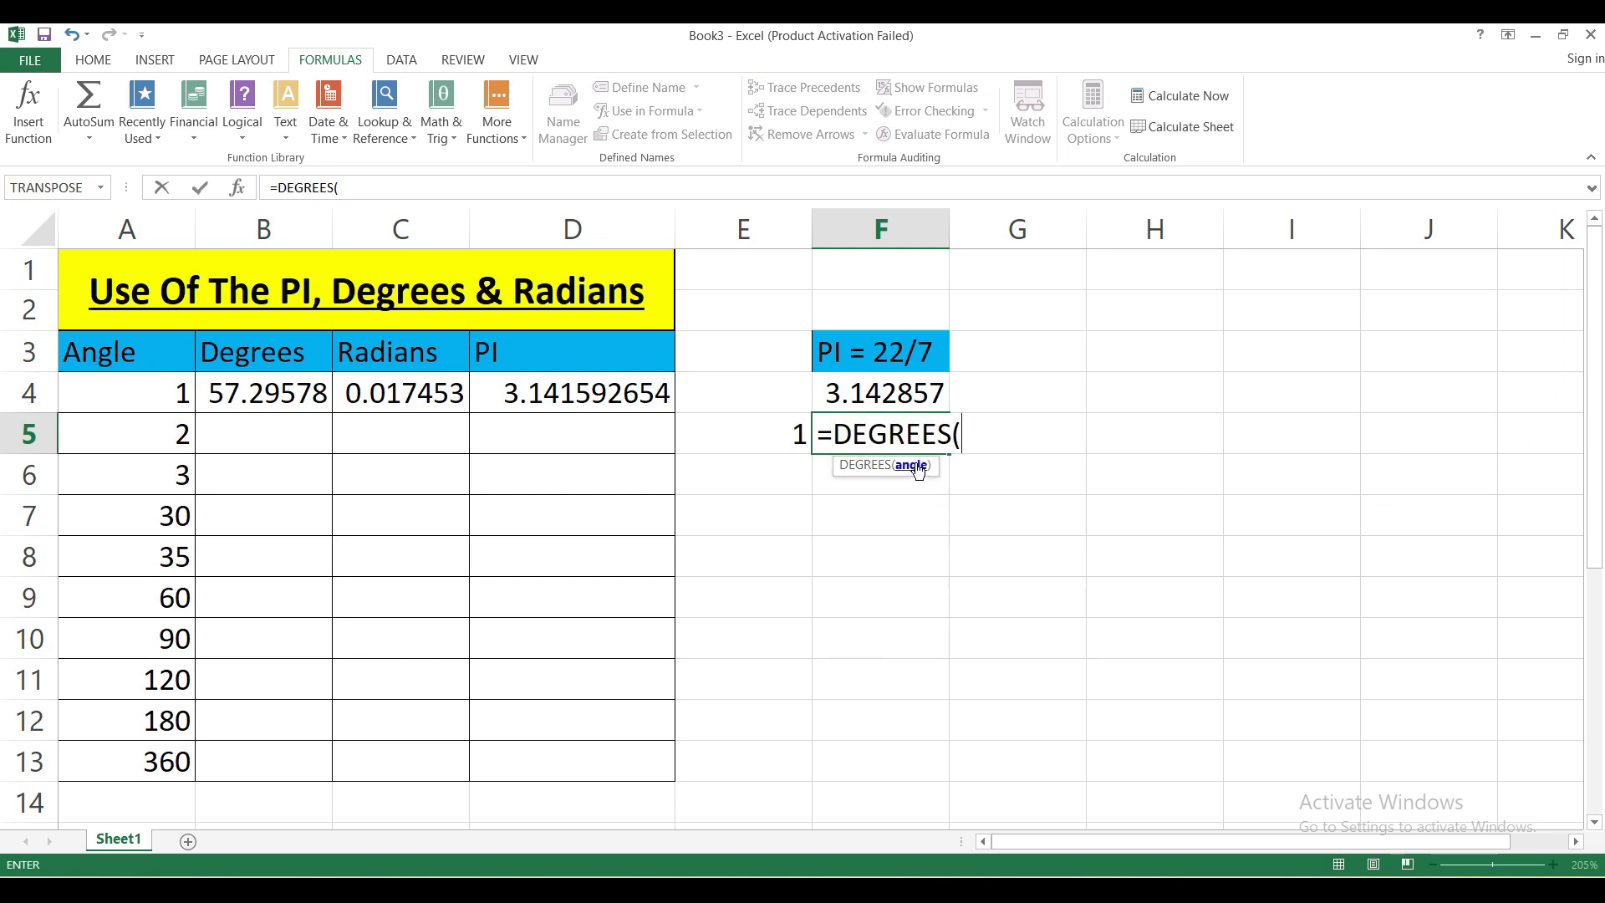
left_click(444, 401)
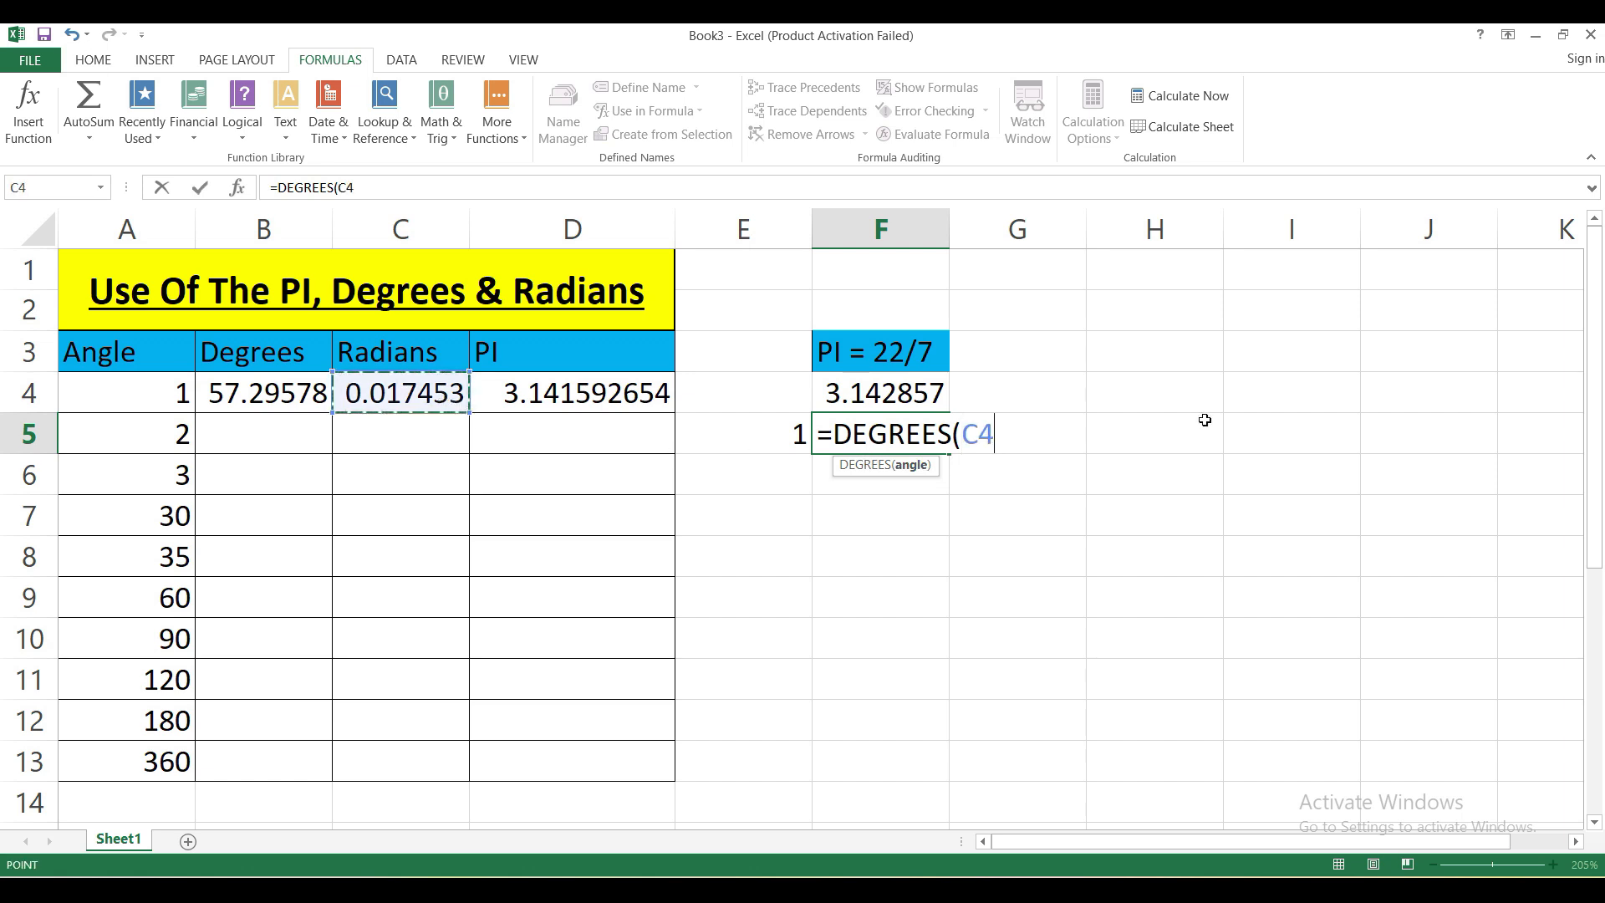
type(")")
key("Return")
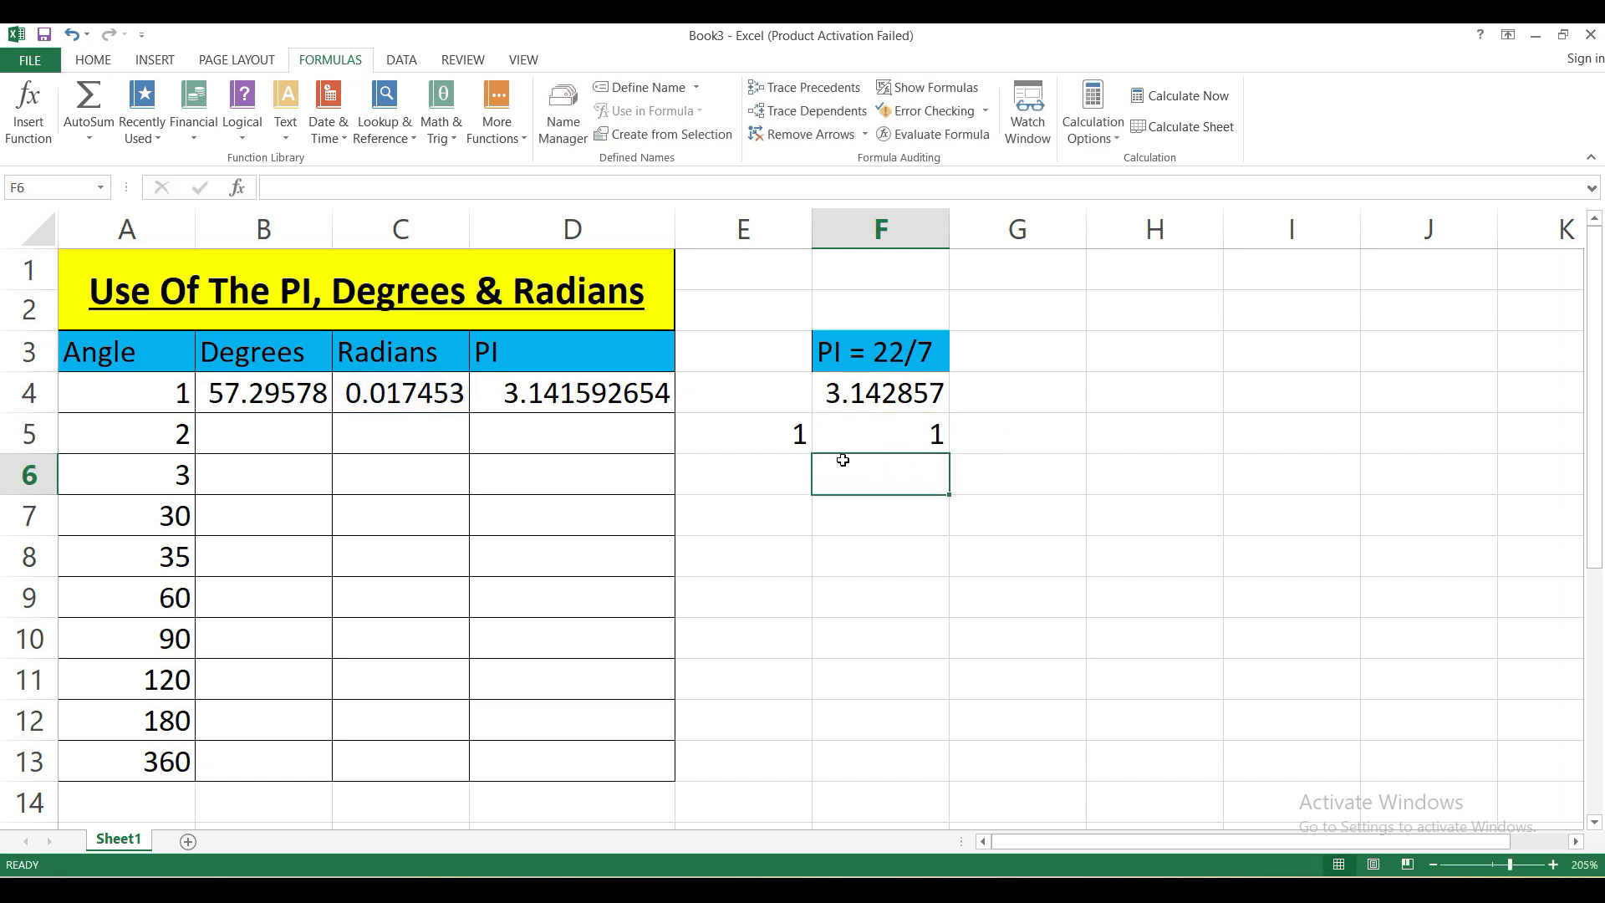
left_click(851, 435)
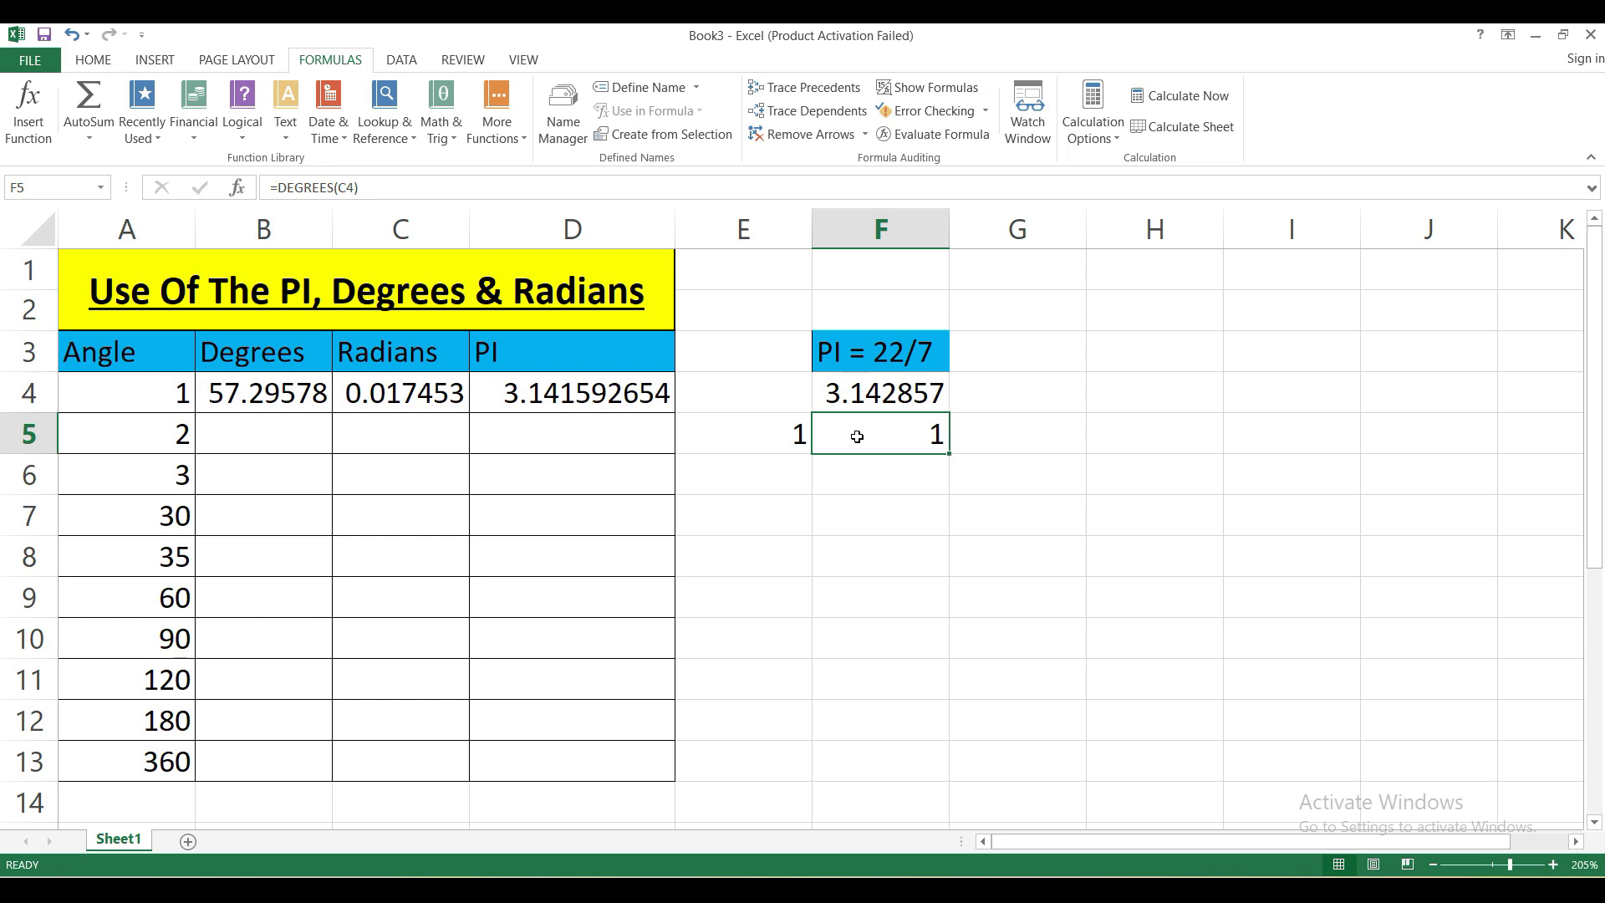
left_click(736, 424)
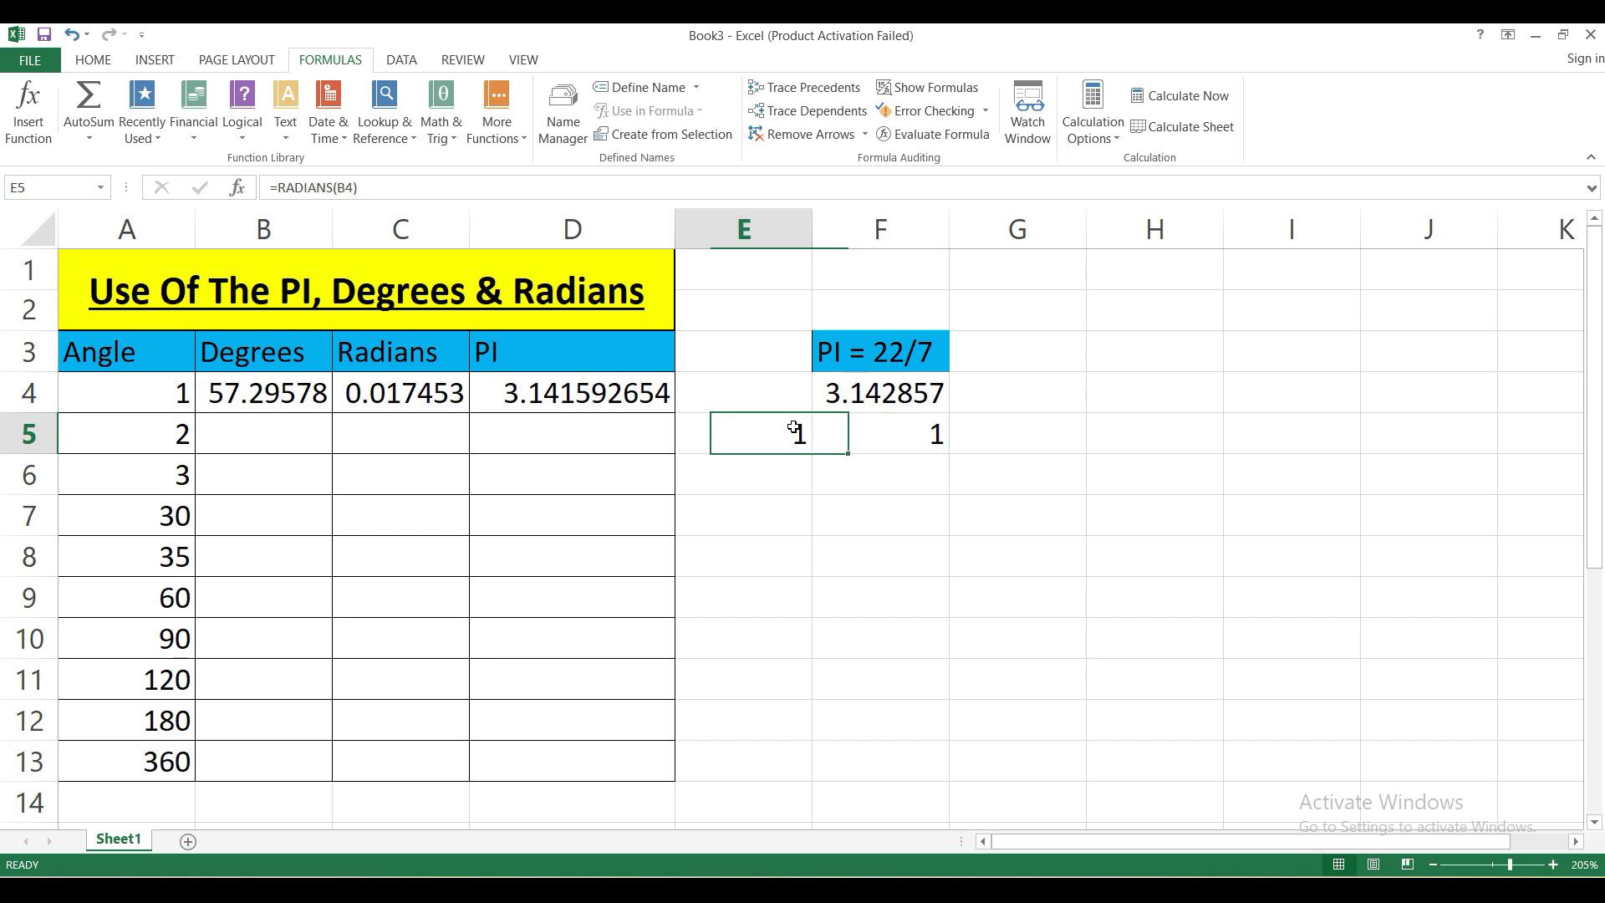
- Fill the DEGREES formula from B4 and the RADIANS formula from C4 down their columns to row 13
left_click(255, 384)
left_click(242, 411)
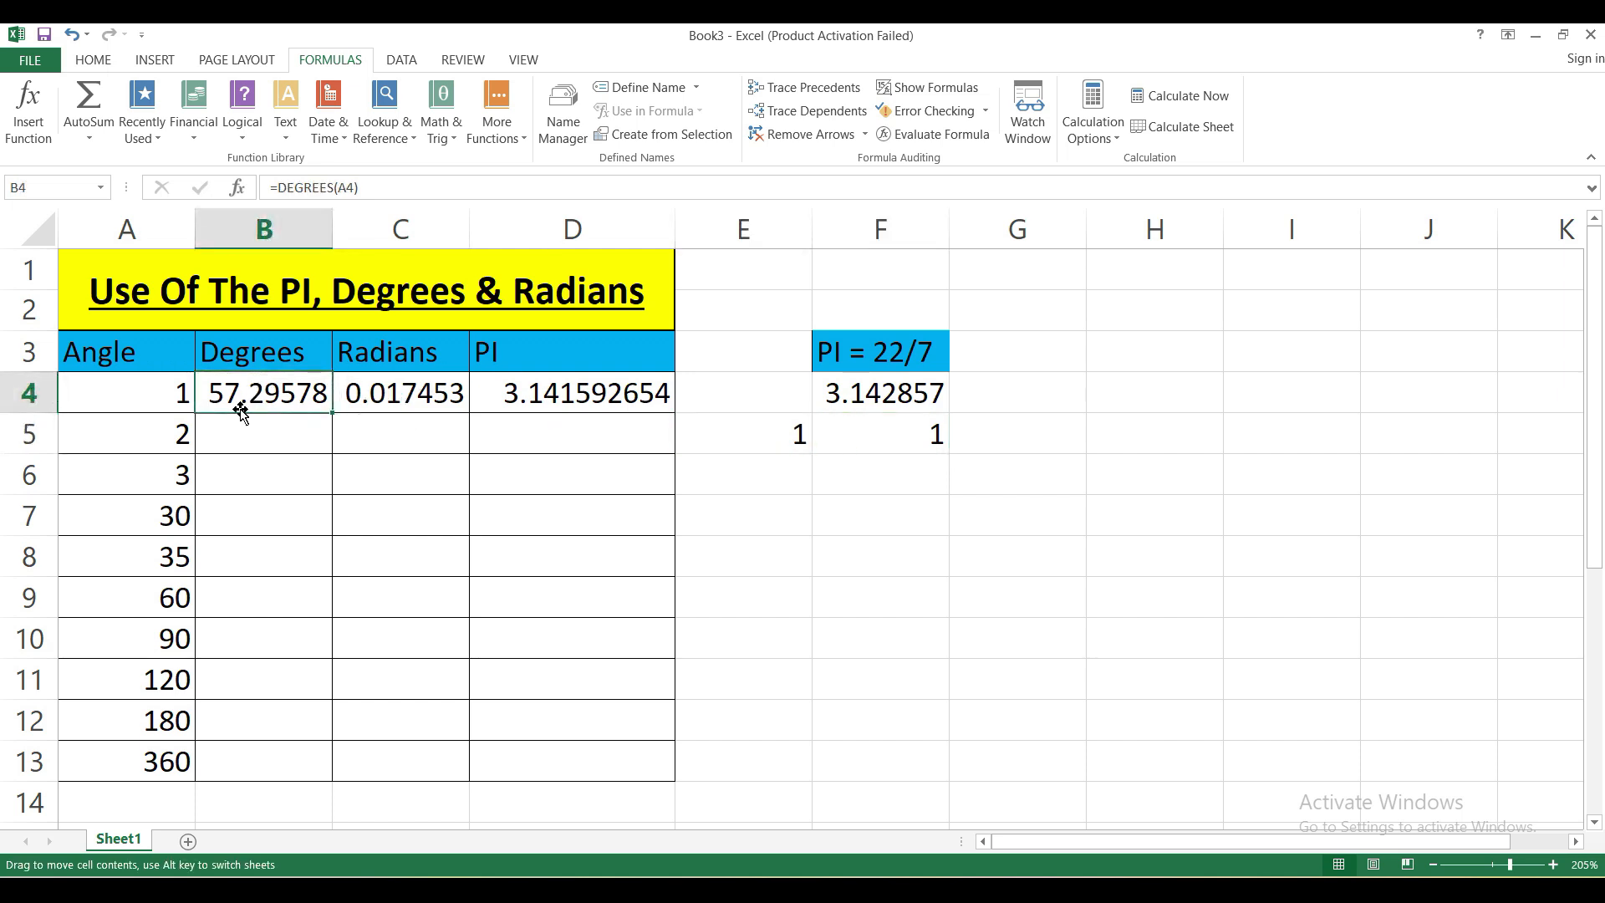
double_click(333, 411)
left_click(432, 394)
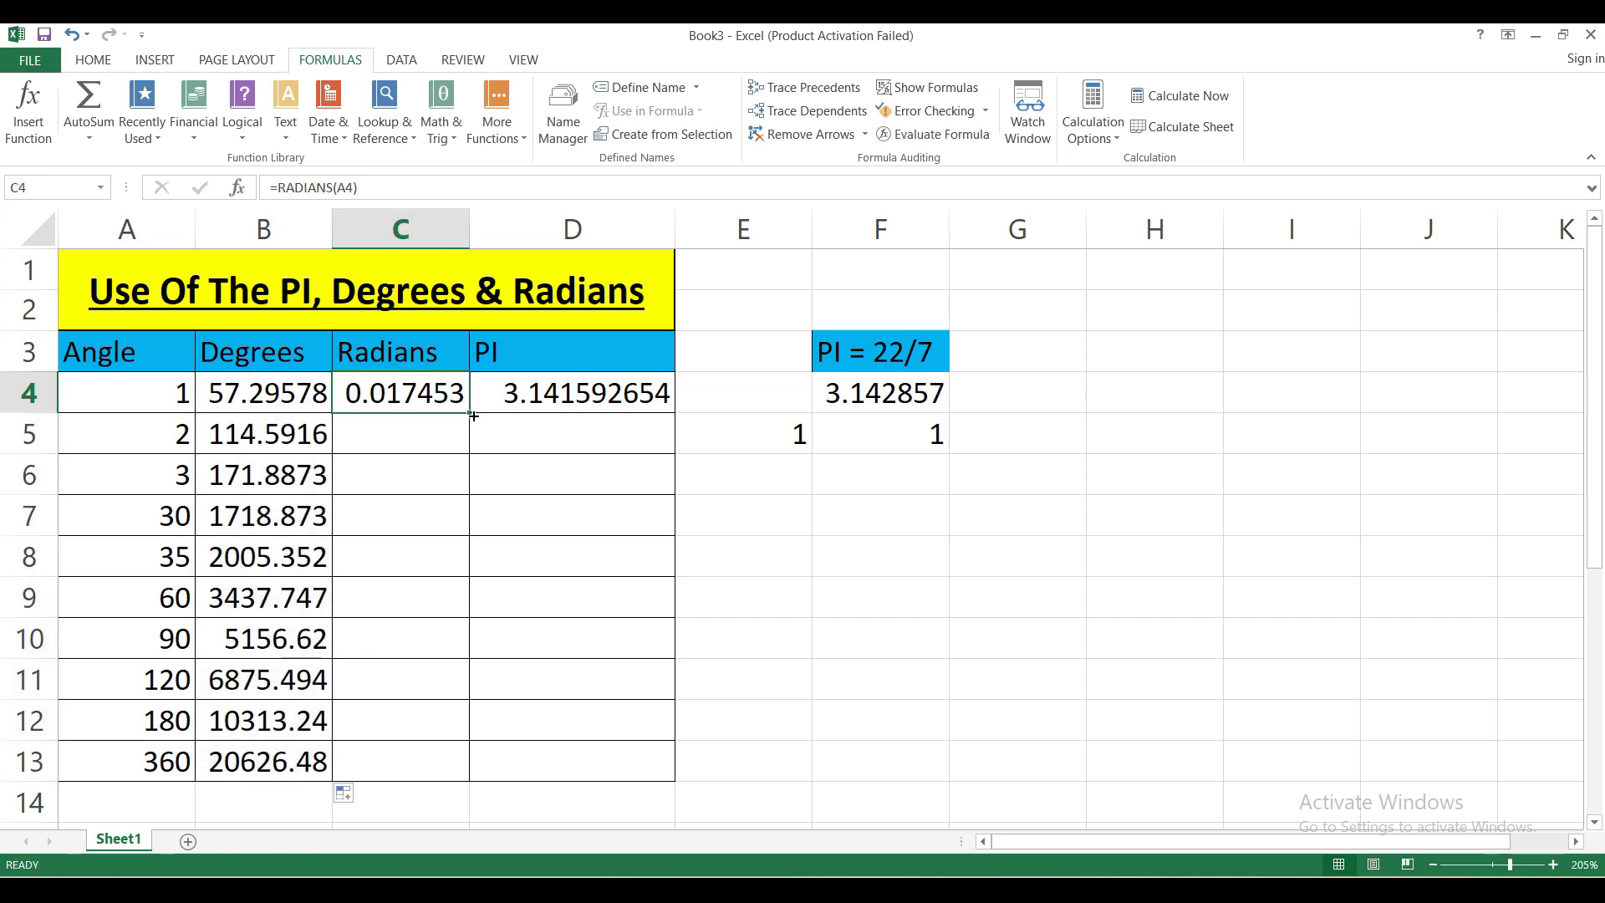
double_click(473, 415)
left_click(420, 393)
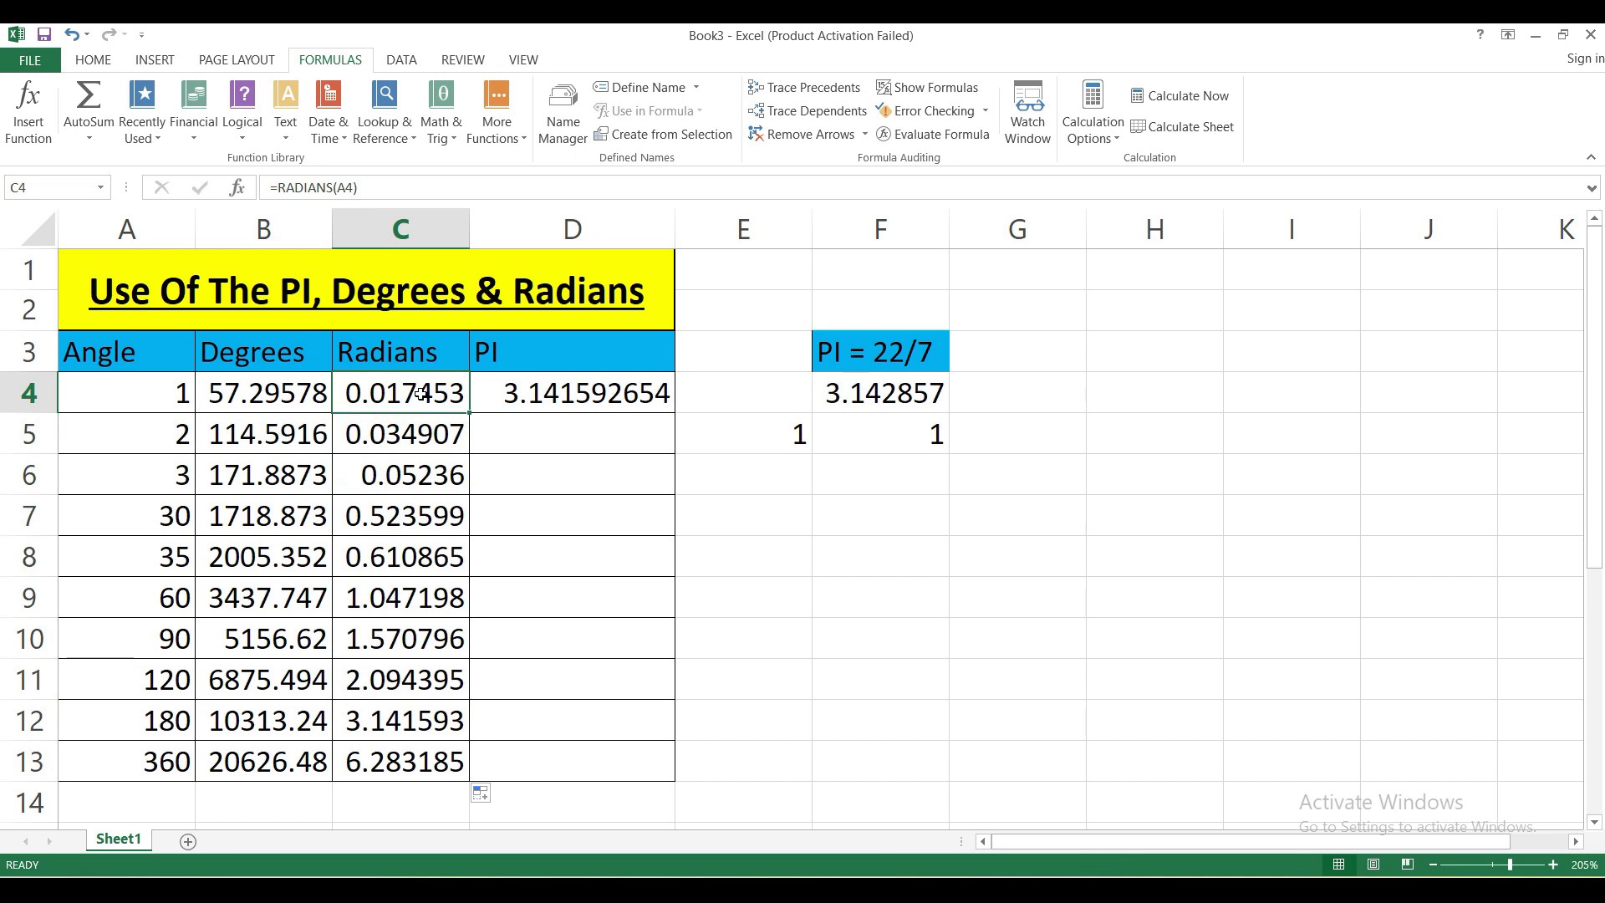
left_click_drag(118, 394, 158, 668)
left_click(382, 585)
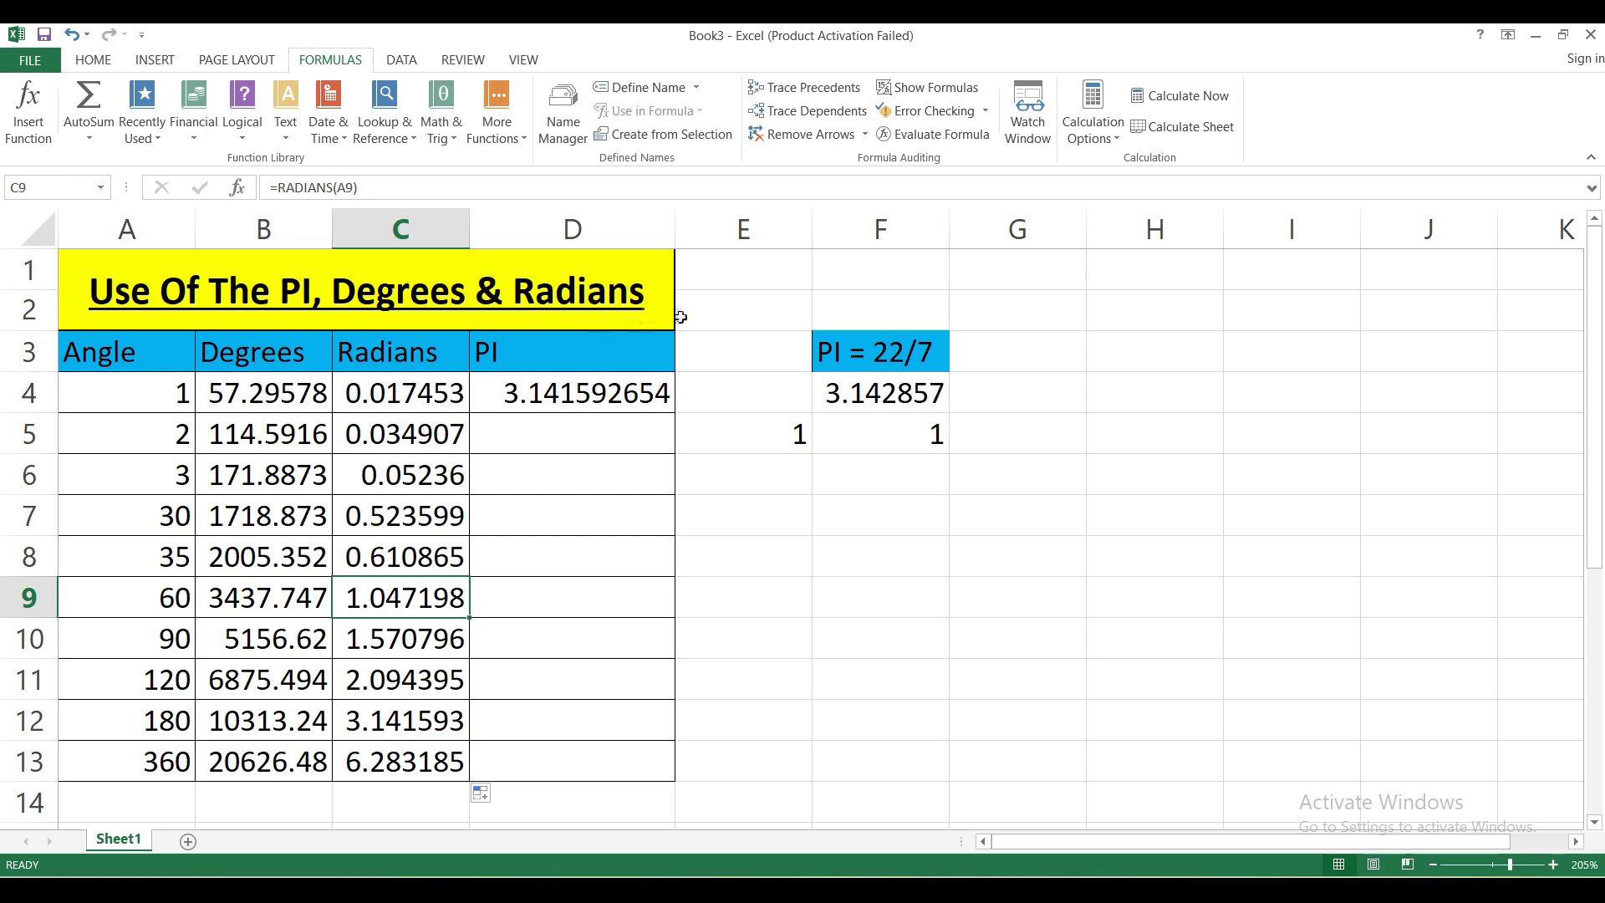
- Look through the Math & Trig function list and review the completed angle conversion table and the radian-degree relations below it
left_click(760, 523)
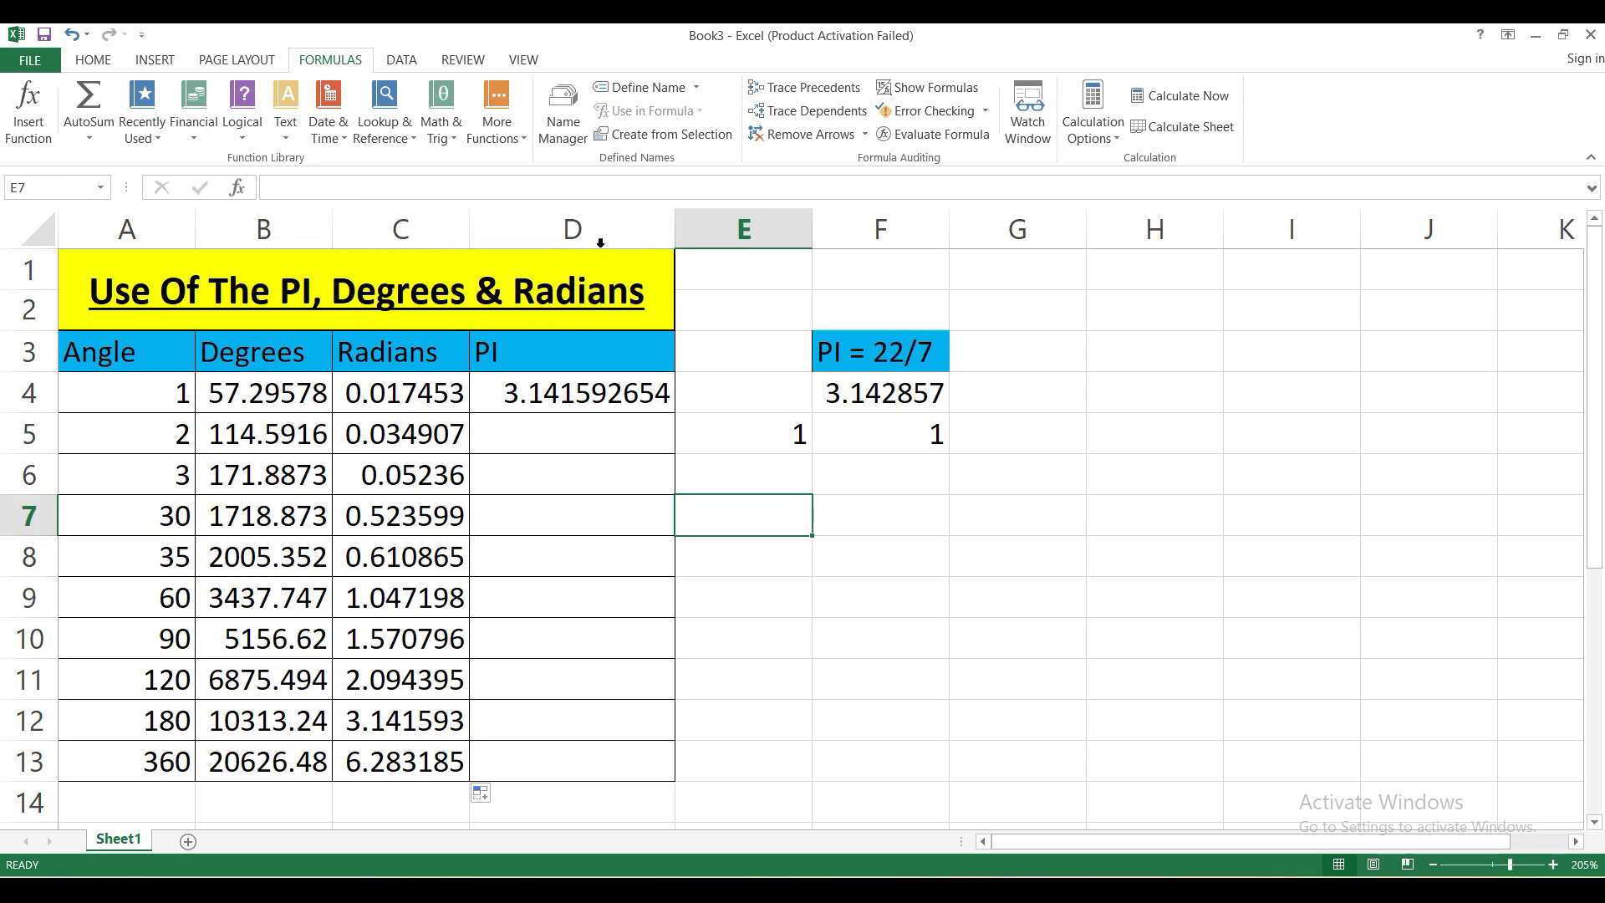
left_click(456, 143)
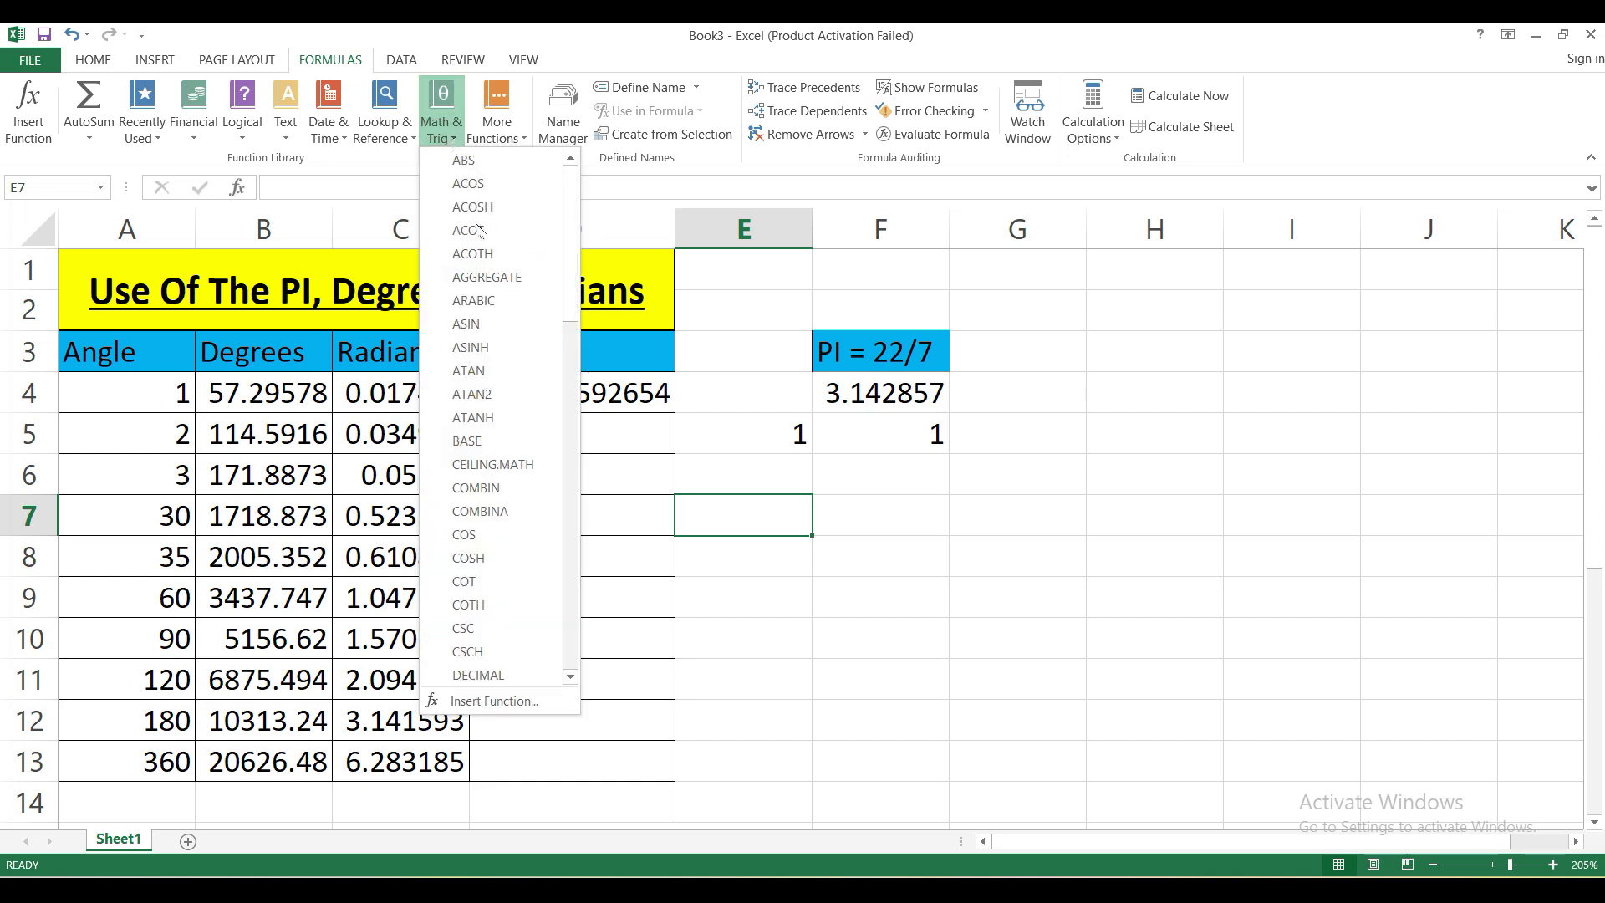
scroll(501, 497, "down", 5)
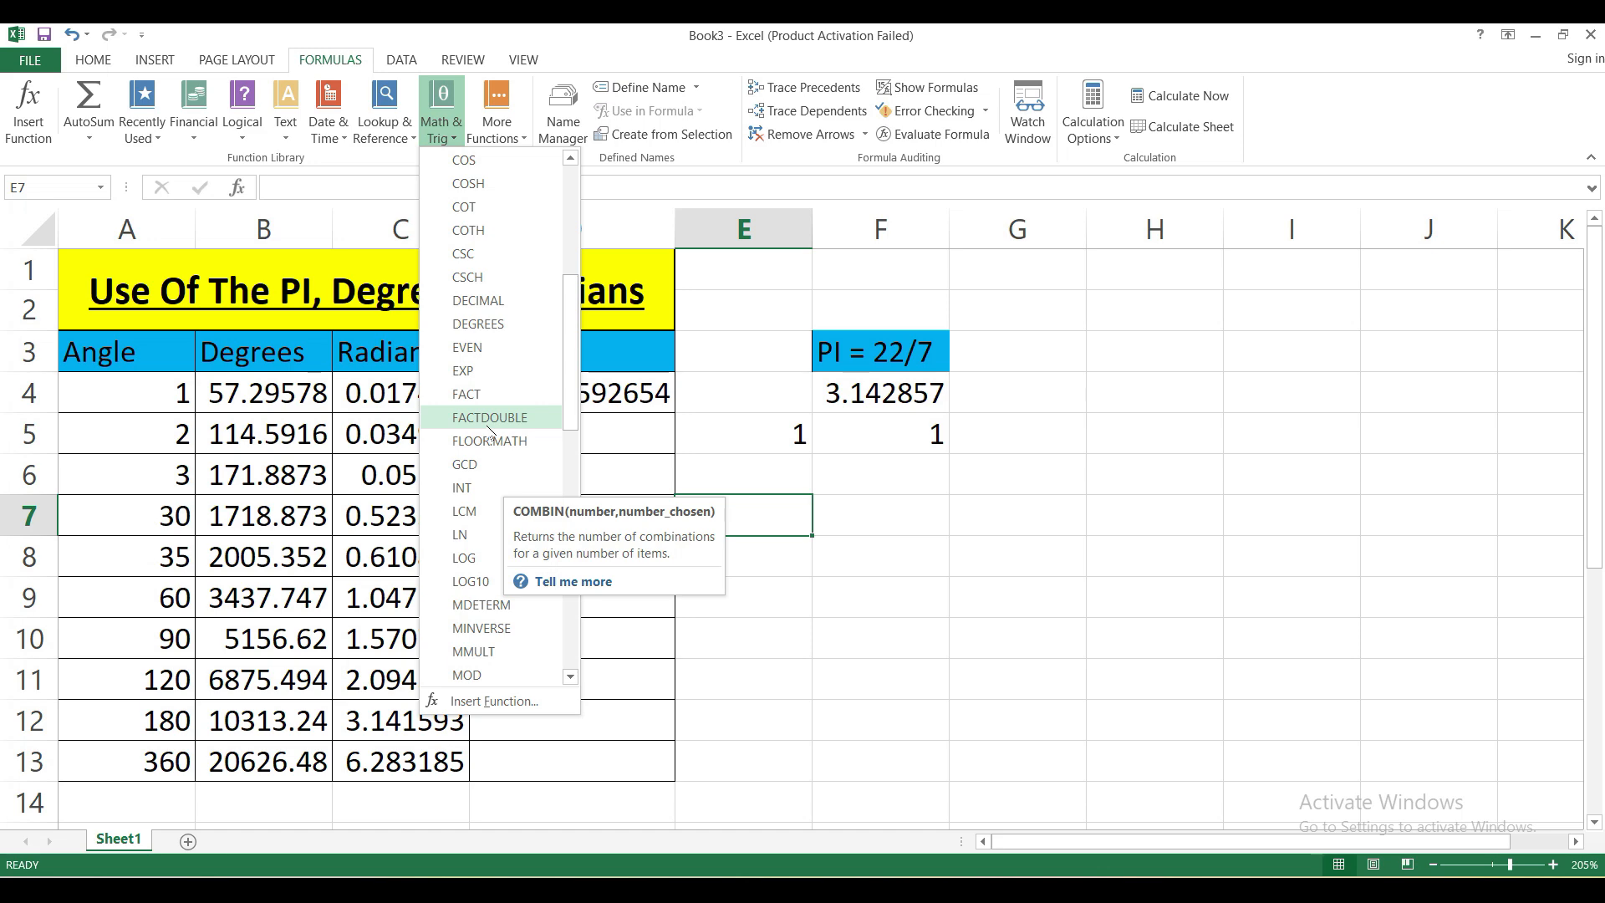
left_click(933, 481)
left_click(813, 483)
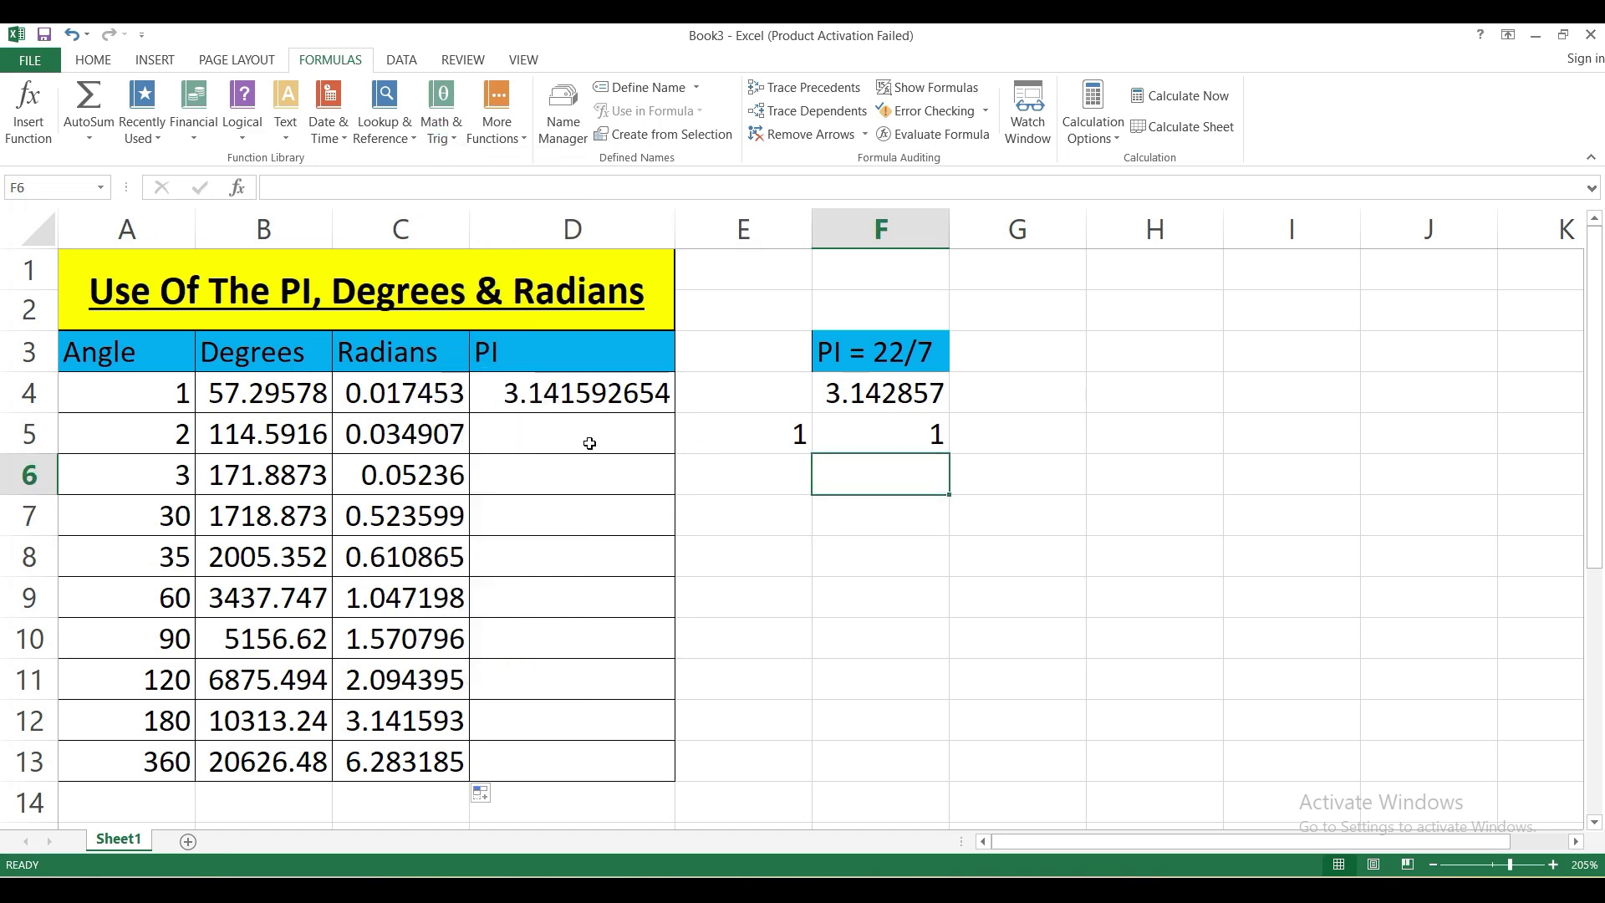
scroll(682, 627, "down", 8)
scroll(683, 627, "up", 5)
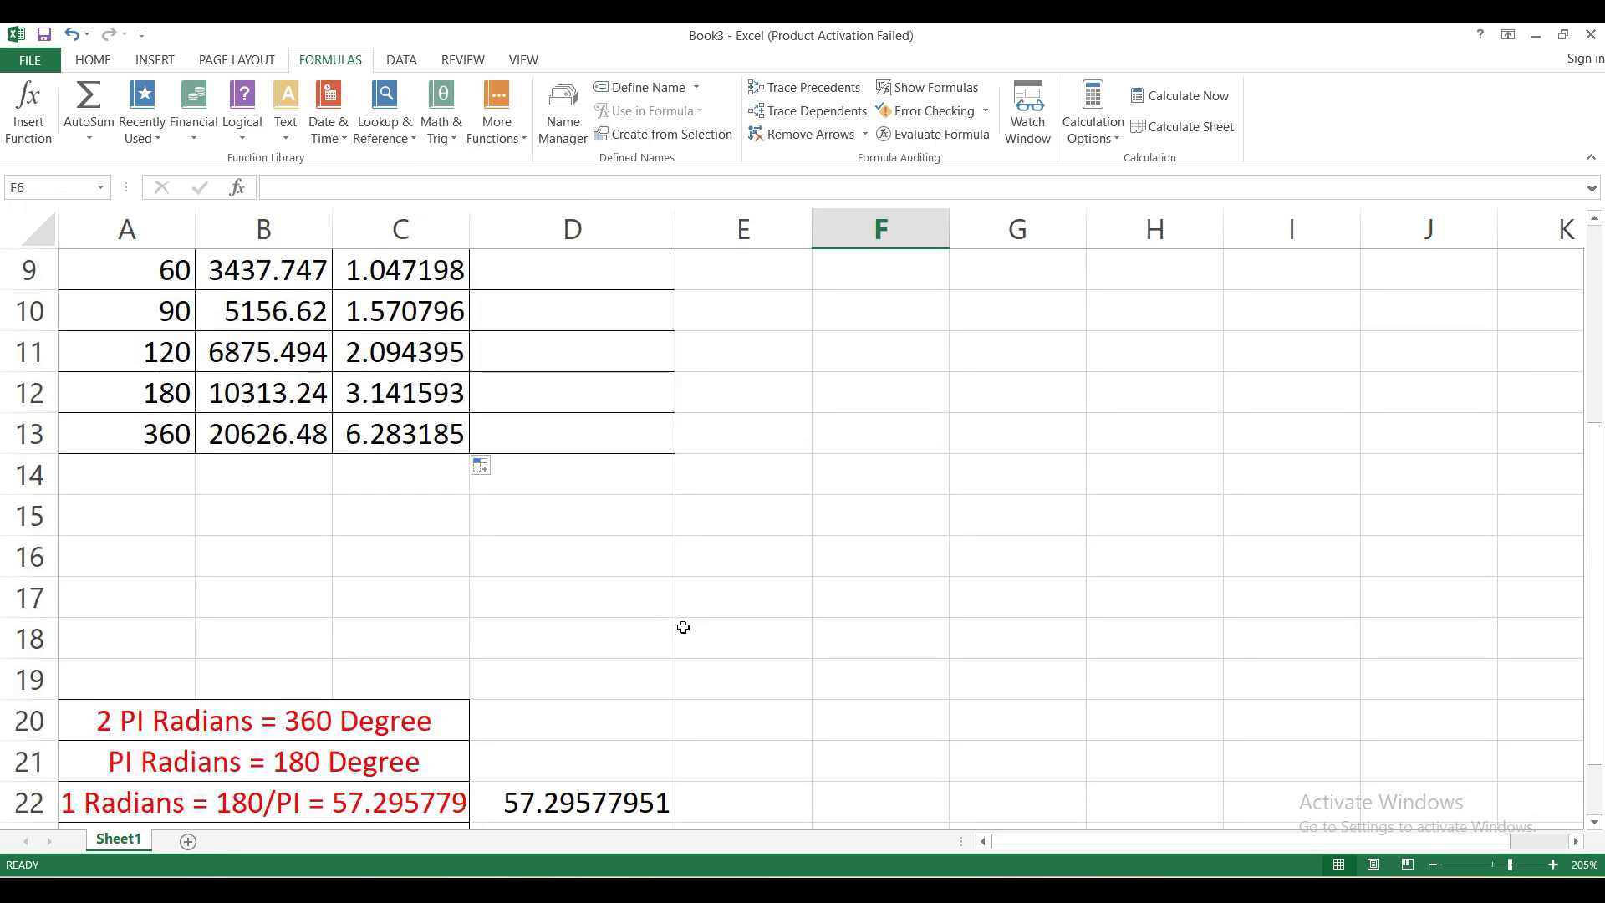
scroll(683, 627, "down", 3)
scroll(682, 627, "up", 5)
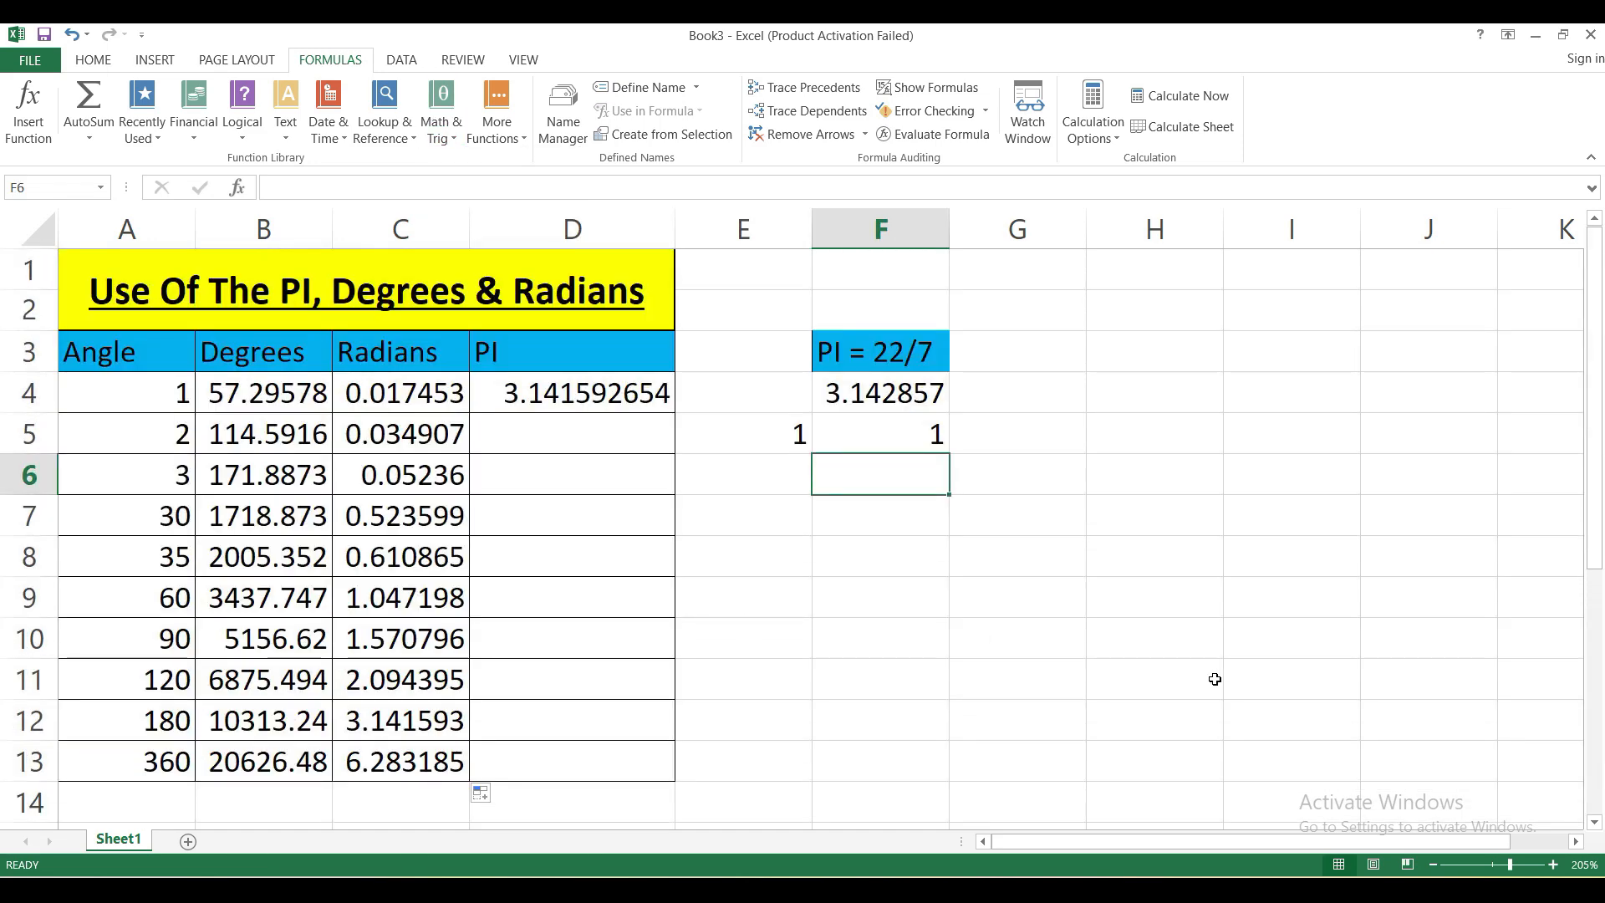